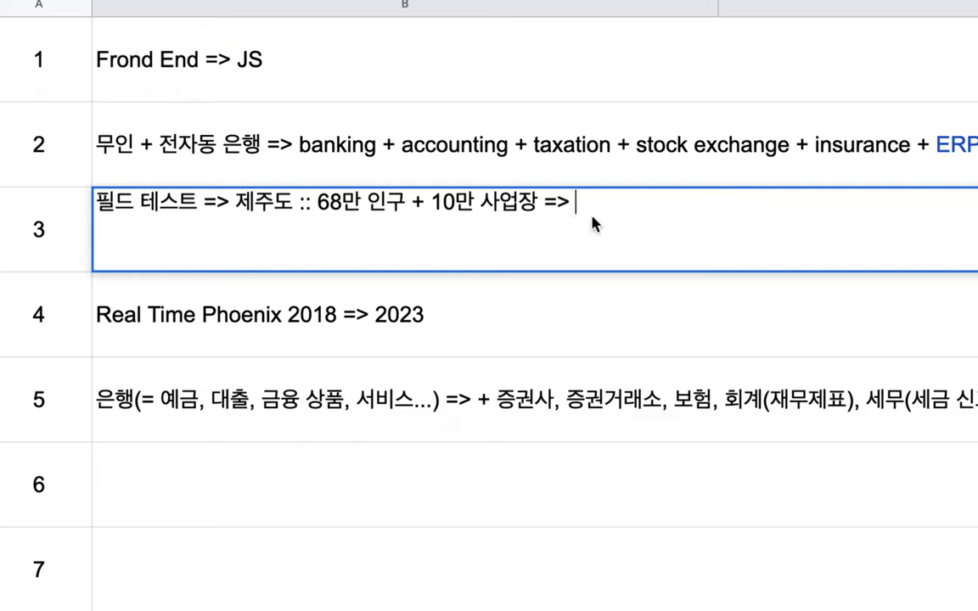
Step: Append "인트라넷" to the end of the field test text in item 3
{"action": "type", "text": "인프"}
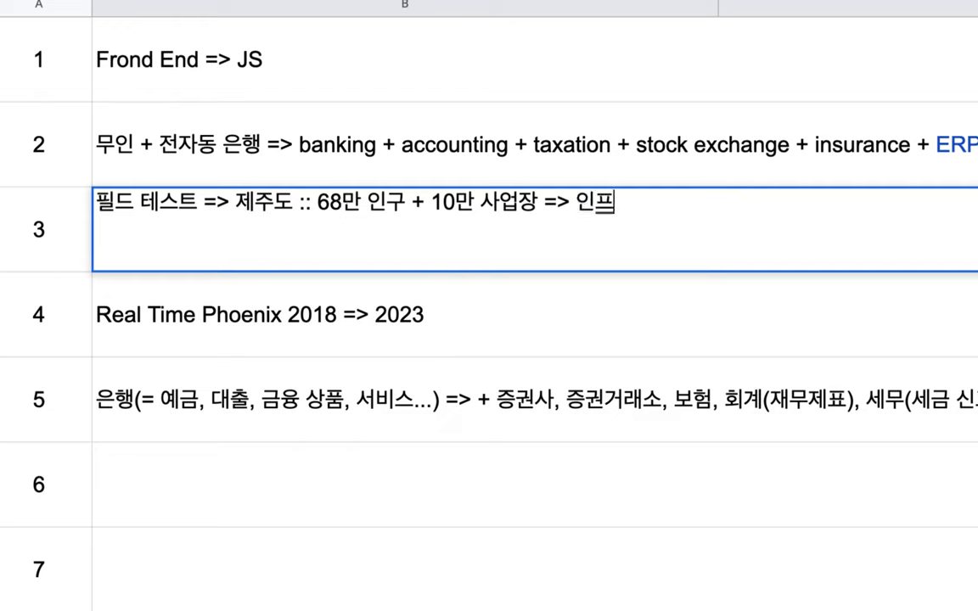
{"action": "key", "text": "BackSpace"}
{"action": "type", "text": "트라넷"}
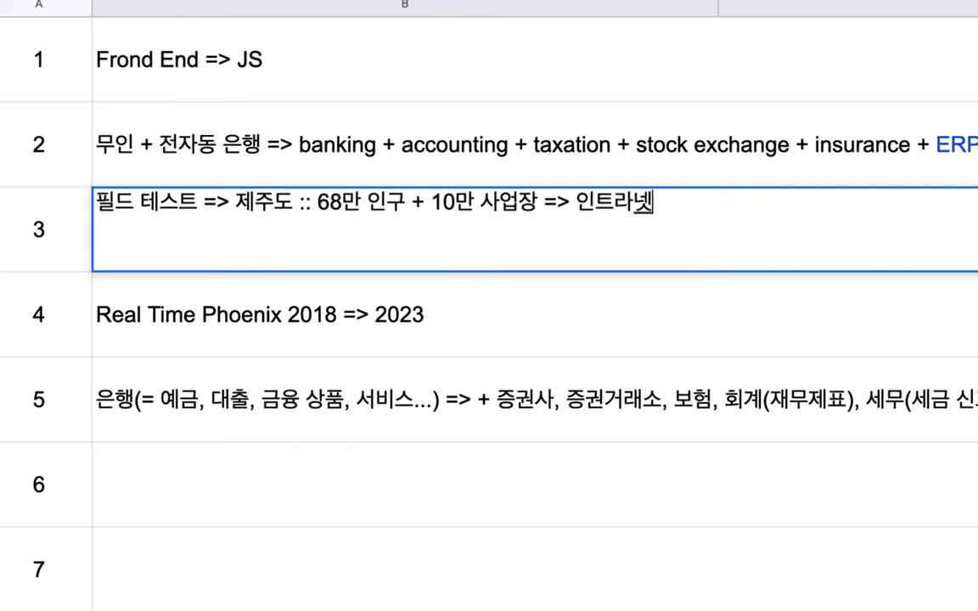
Step: Insert "삼성전자, 현대 자동차, " directly before "인트라넷" in item 3
{"action": "key", "text": "Left"}
{"action": "key", "text": "Left"}
{"action": "key", "text": "Left"}
{"action": "key", "text": "Left"}
{"action": "type", "text": "삼성"}
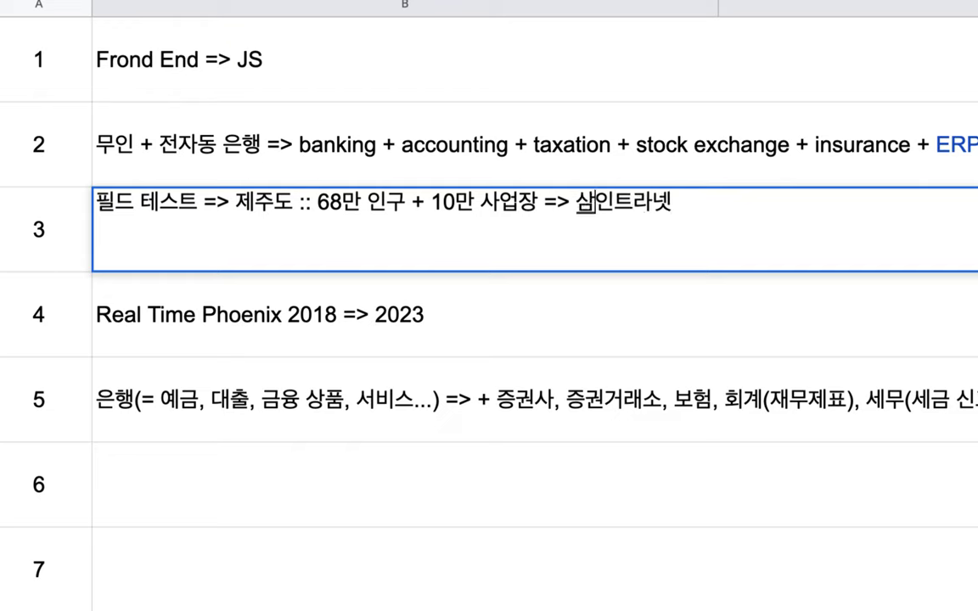
{"action": "type", "text": ", 현대 ㅈ"}
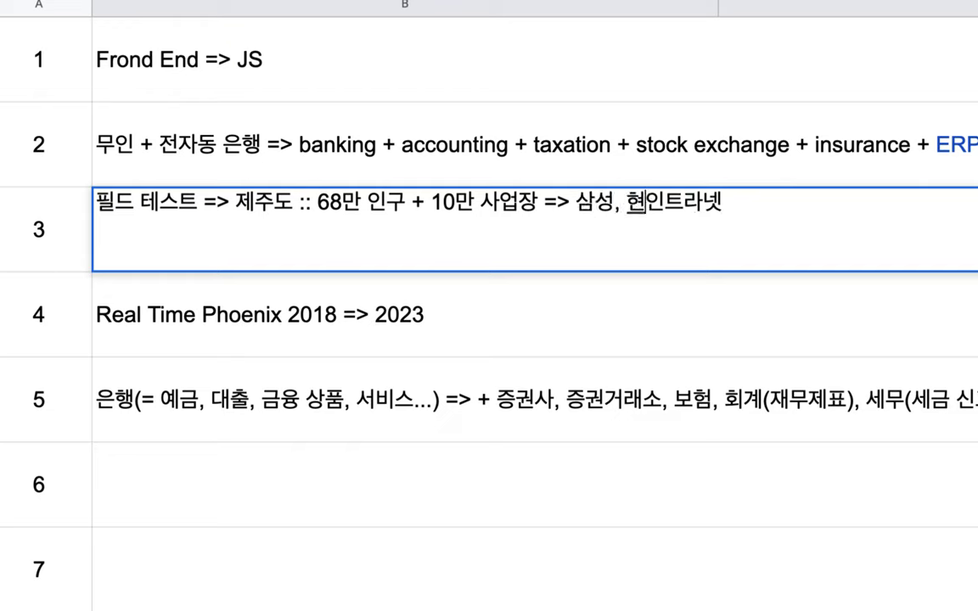
{"action": "type", "text": "ㅏ동차,"}
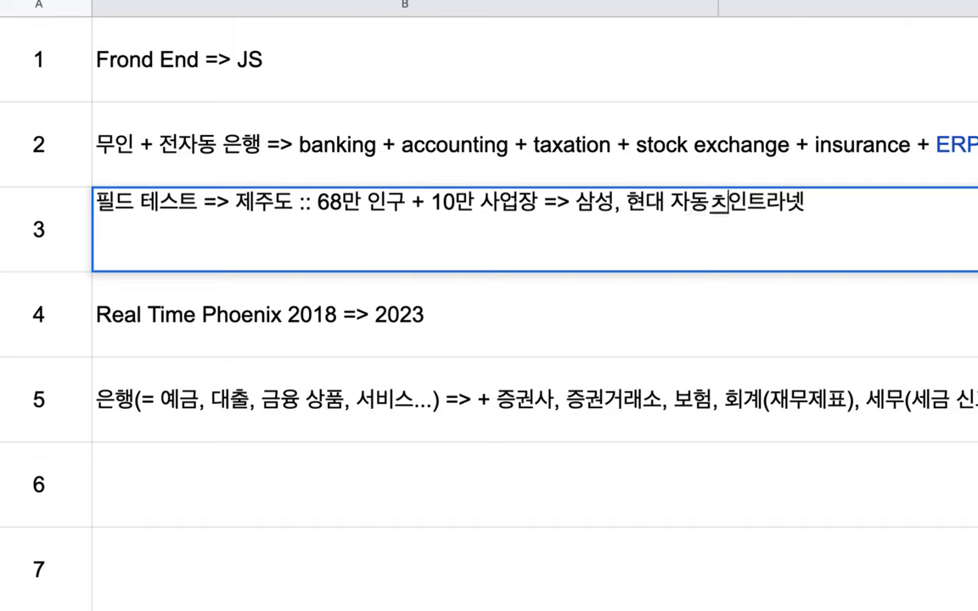
{"action": "left_click", "coordinate": [618, 205]}
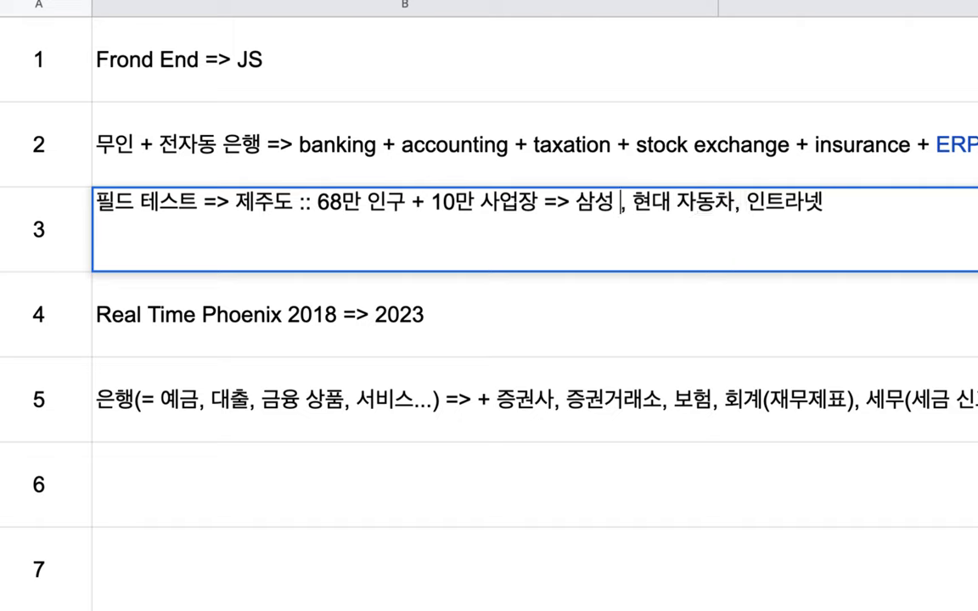
{"action": "type", "text": "전자"}
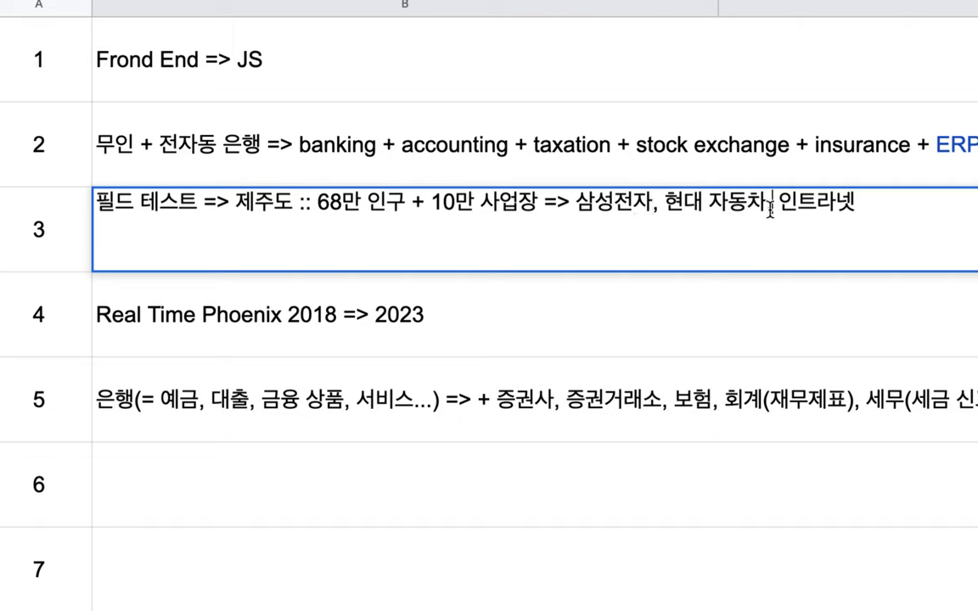
{"action": "left_click_drag", "start_coordinate": [764, 210], "coordinate": [583, 202]}
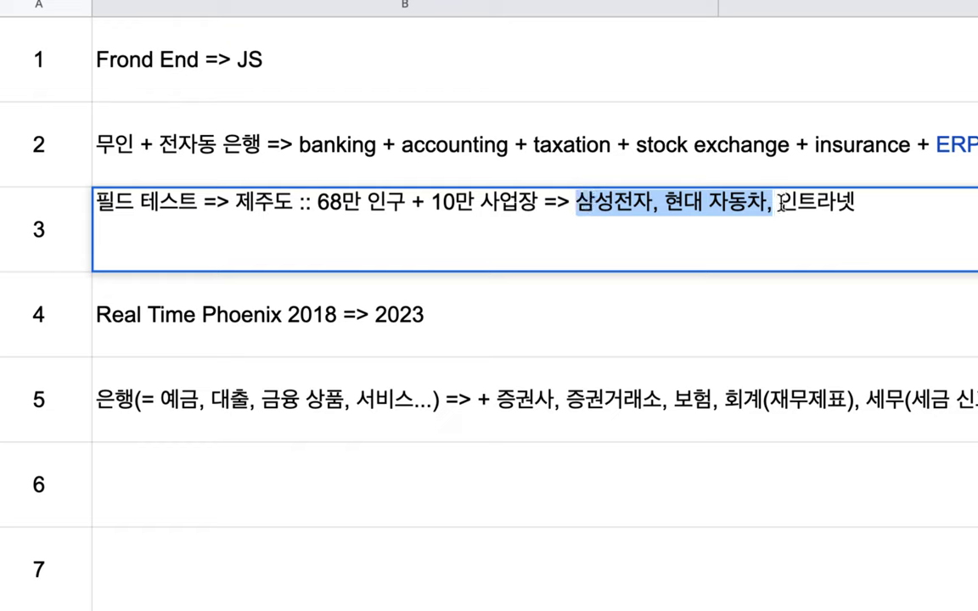
{"action": "left_click_drag", "start_coordinate": [779, 202], "coordinate": [851, 201]}
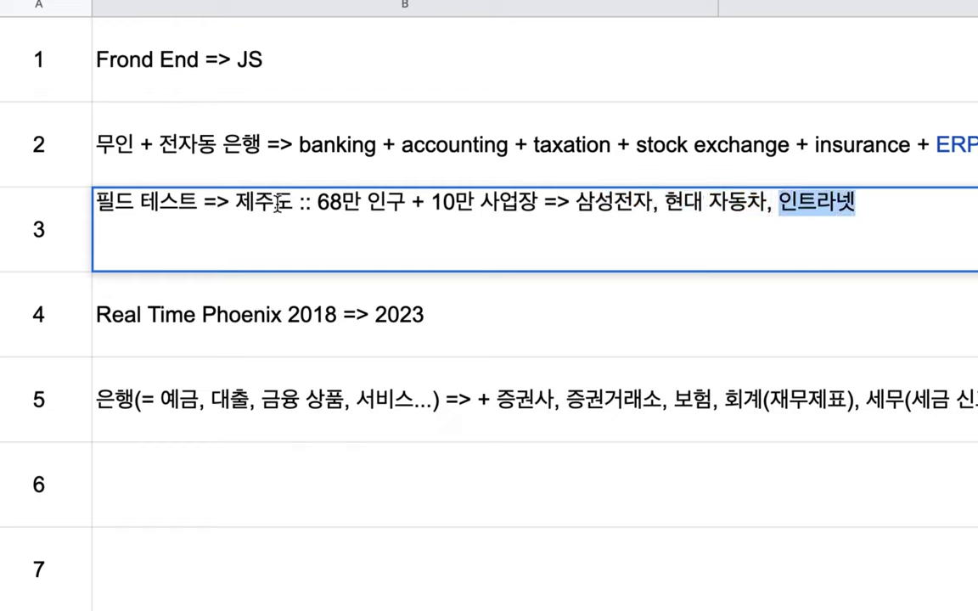
{"action": "left_click_drag", "start_coordinate": [235, 202], "coordinate": [535, 201]}
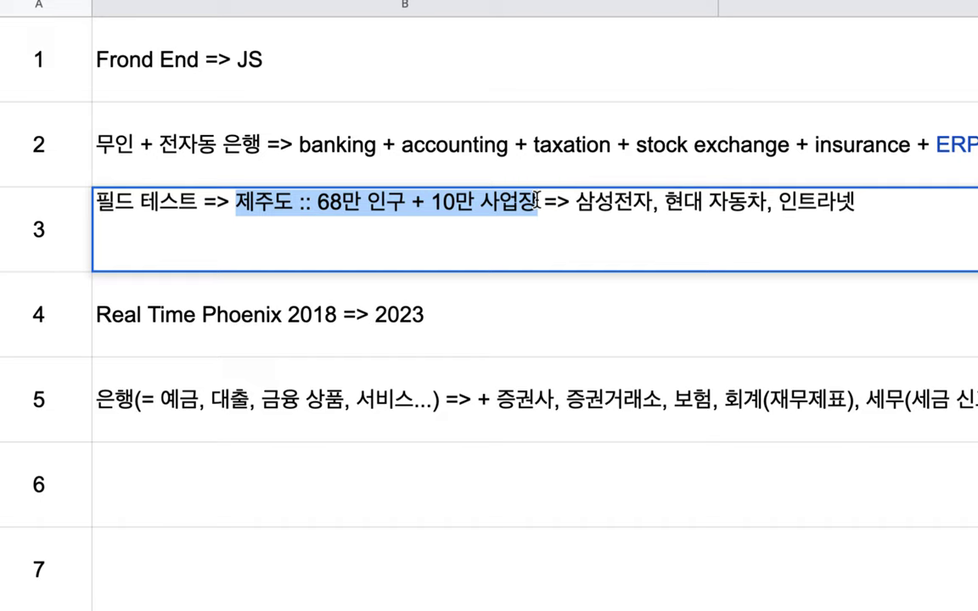
{"action": "double_click", "coordinate": [404, 170]}
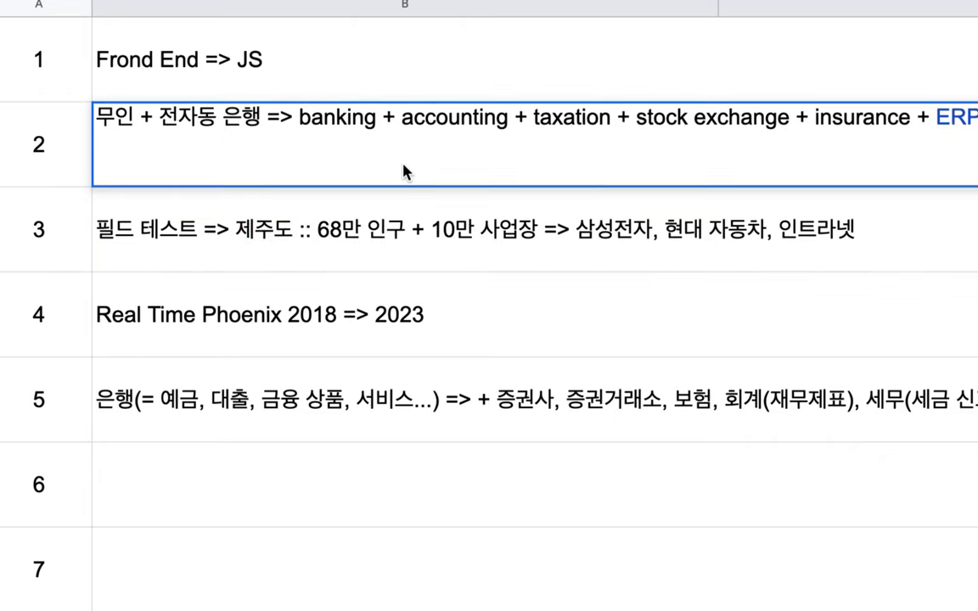
{"action": "double_click", "coordinate": [568, 255]}
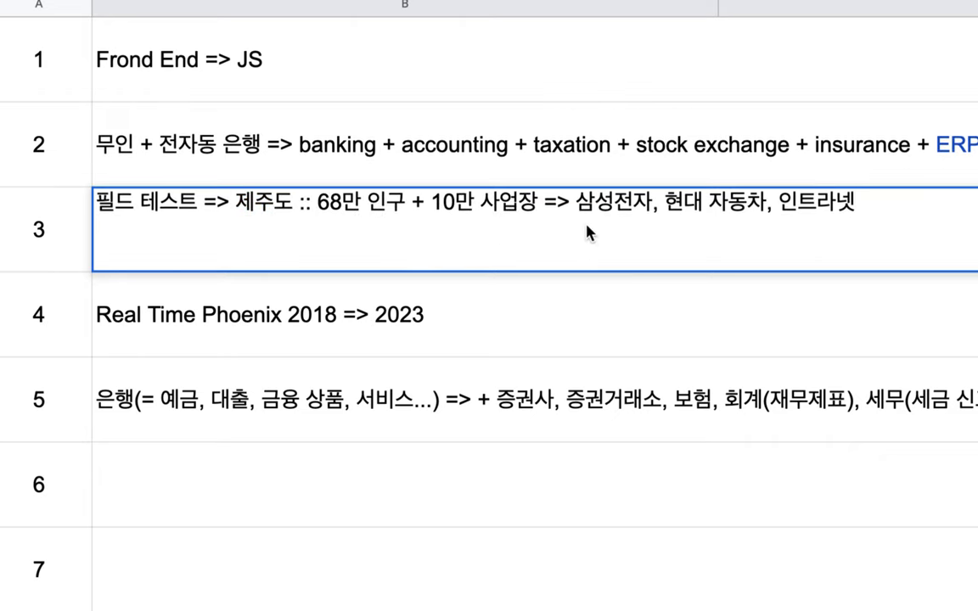
{"action": "left_click_drag", "start_coordinate": [576, 203], "coordinate": [895, 215]}
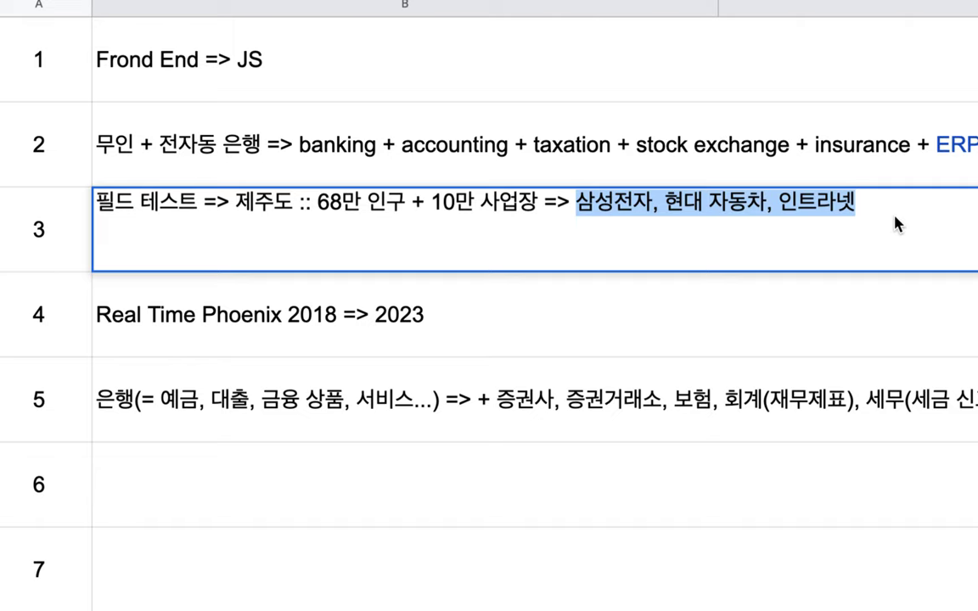
Step: Replace the comma between "현대 자동차" and "인트라넷" in item 3 with " =>"
{"action": "left_click", "coordinate": [773, 204]}
{"action": "key", "text": "BackSpace"}
{"action": "type", "text": "=>"}
{"action": "left_click_drag", "start_coordinate": [236, 202], "coordinate": [548, 204]}
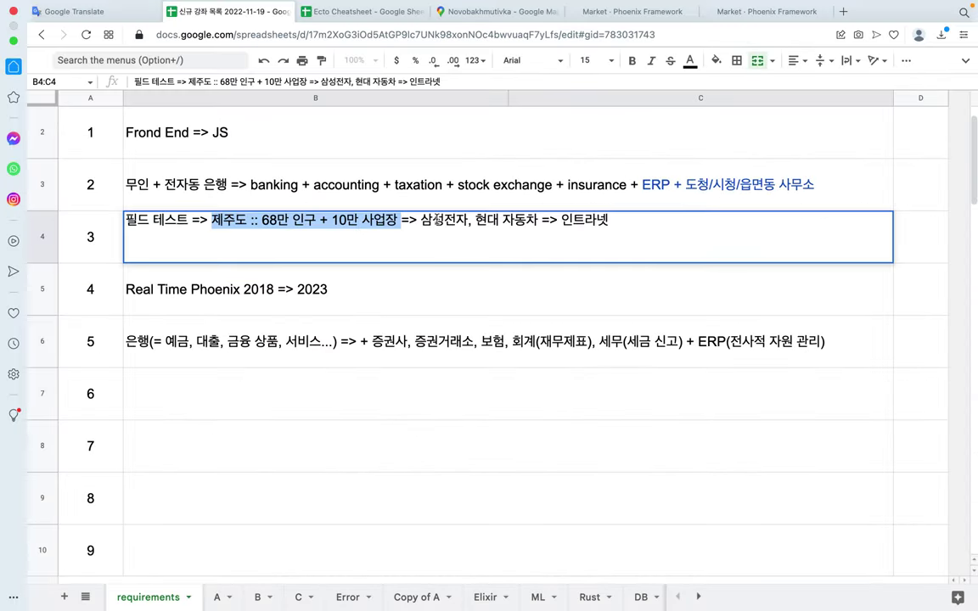
Step: Enter "제주시 연동 국수만찬 =>" in the empty cell of item 6
{"action": "left_click", "coordinate": [229, 413]}
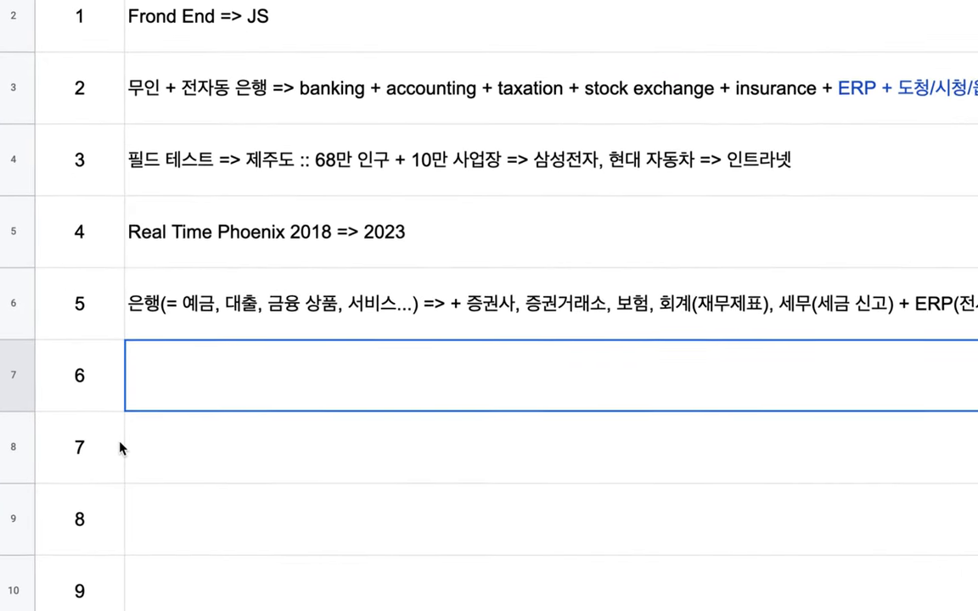
{"action": "double_click", "coordinate": [195, 381]}
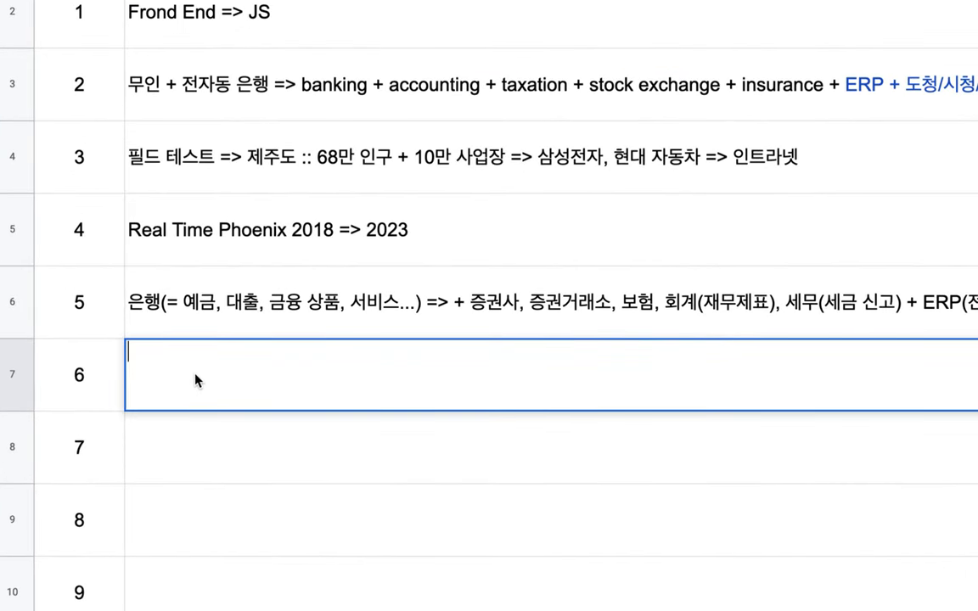
{"action": "type", "text": "제주시 연동 국수"}
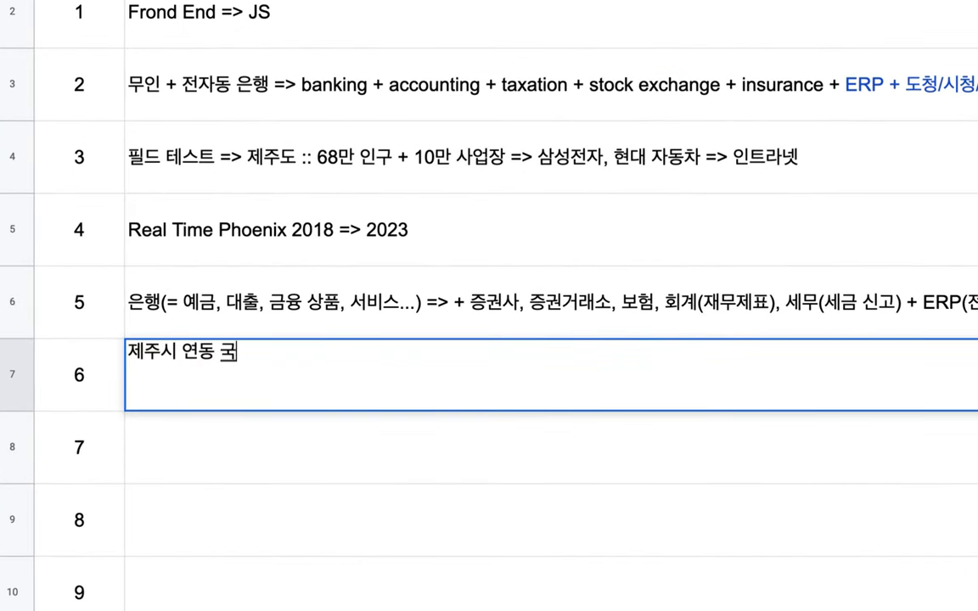
{"action": "type", "text": "만찬 =>"}
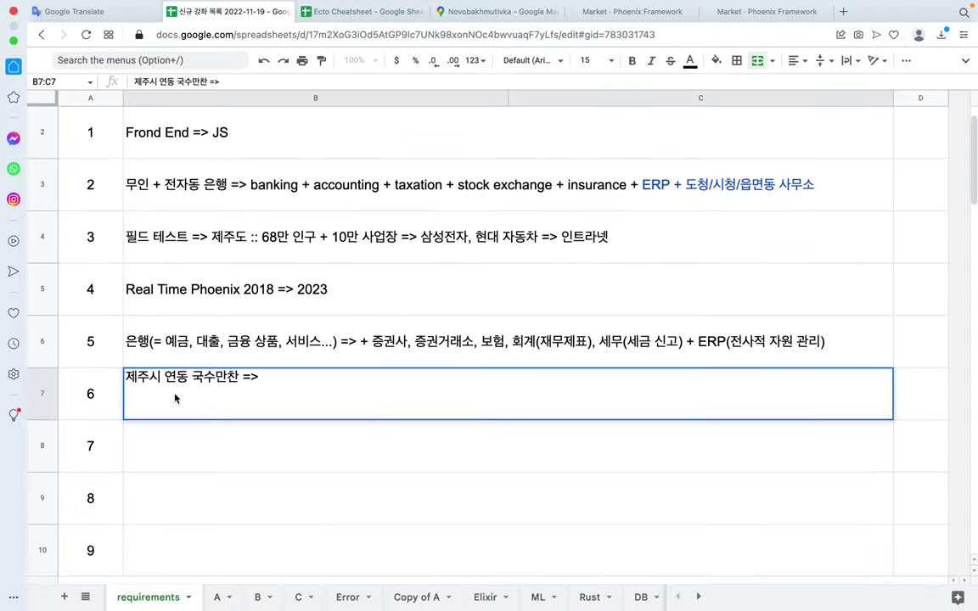
Step: Search Google for "제주시 연동 국수만찬" from the Market page at localhost:4000 and close the developer tools
{"action": "left_click", "coordinate": [802, 11]}
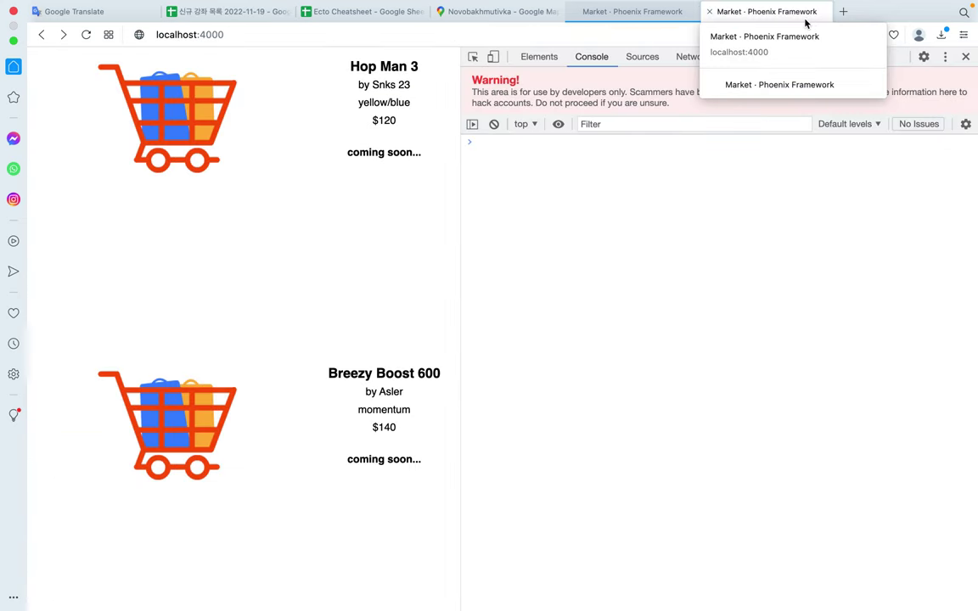
{"action": "left_click", "coordinate": [747, 34]}
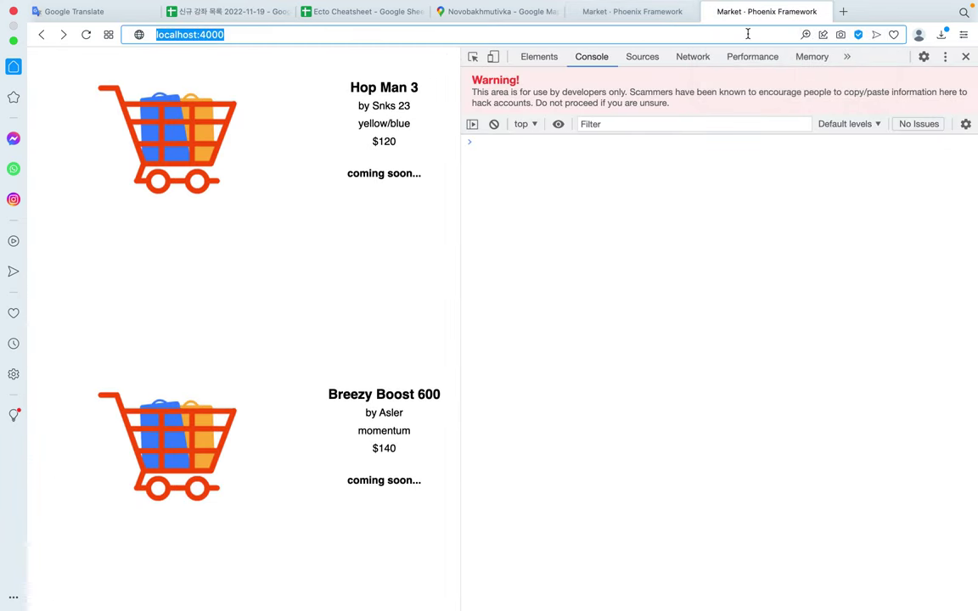
{"action": "type", "text": "제주시"}
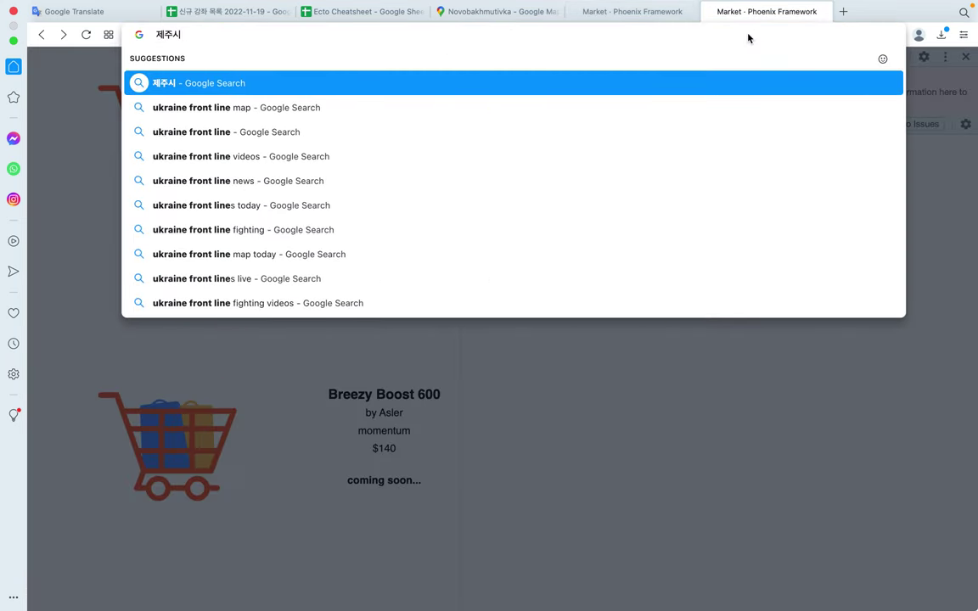
{"action": "type", "text": " ㅇ연동 국수만채"}
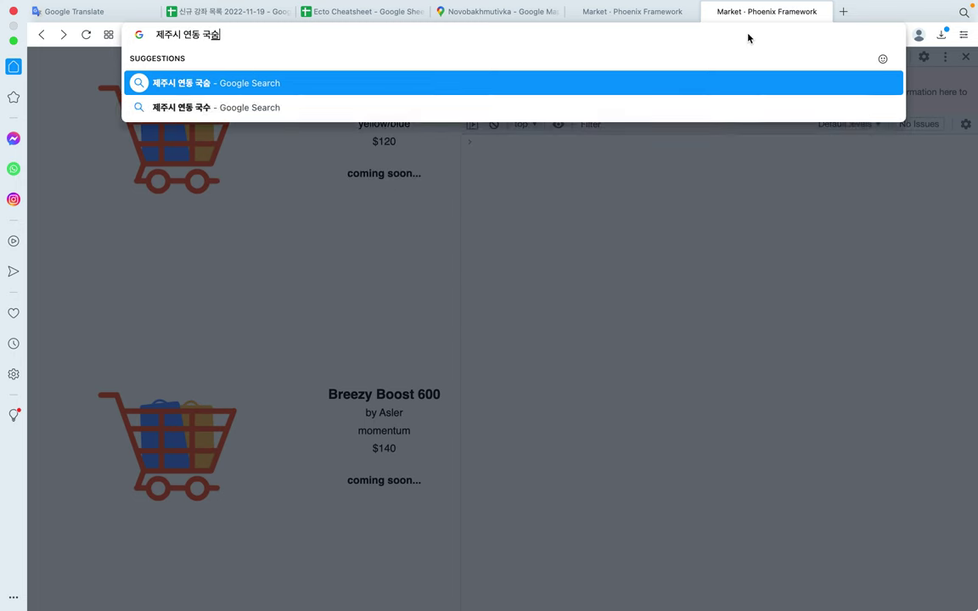
{"action": "type", "text": "ㄴ"}
{"action": "key", "text": "Return"}
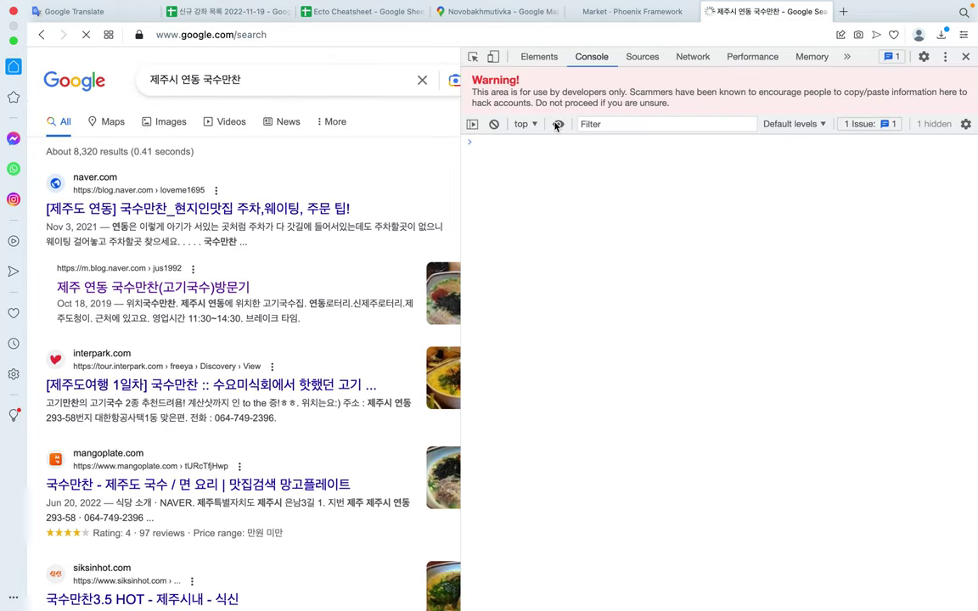
{"action": "left_click", "coordinate": [965, 57]}
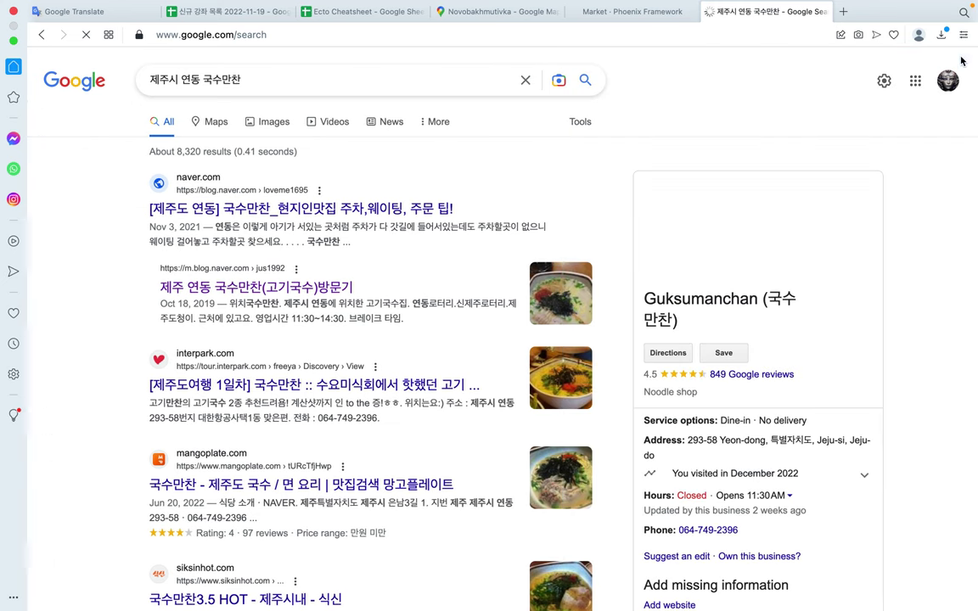
Step: Look through the image results for 국수만찬, enlarging photos of its storefront, its noodle dishes and the people waiting outside
{"action": "left_click", "coordinate": [266, 125]}
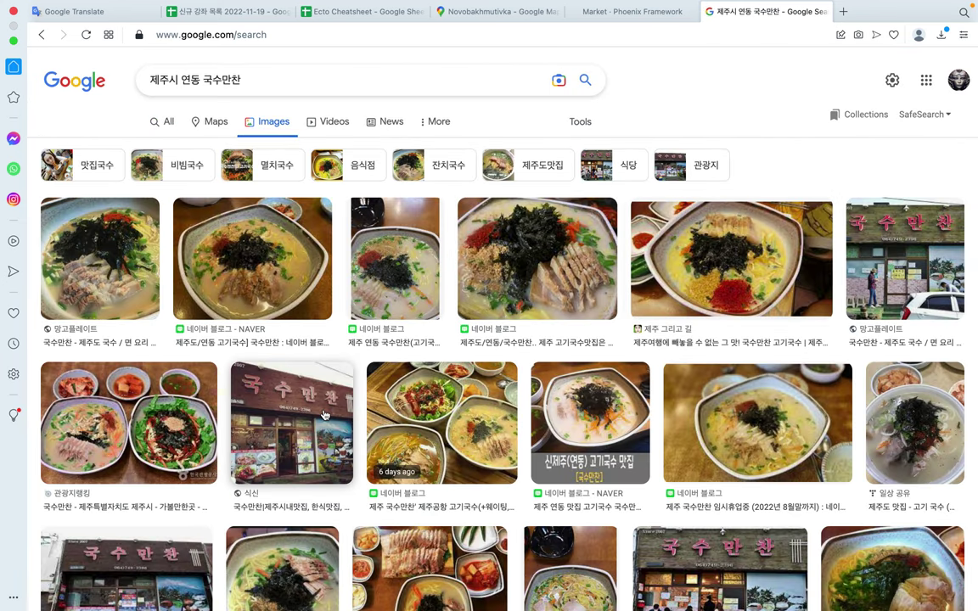
{"action": "left_click", "coordinate": [323, 415]}
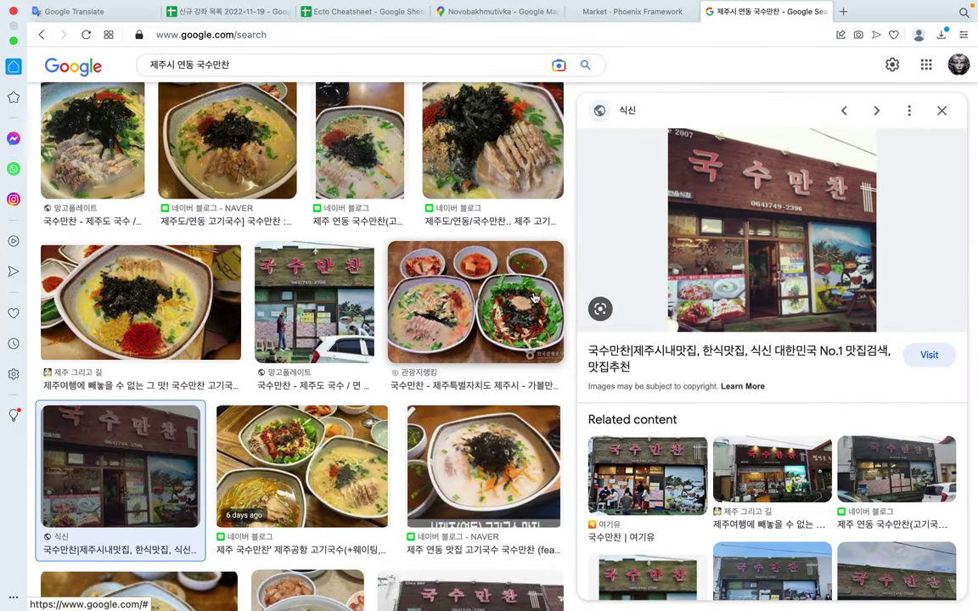
{"action": "left_click", "coordinate": [285, 323]}
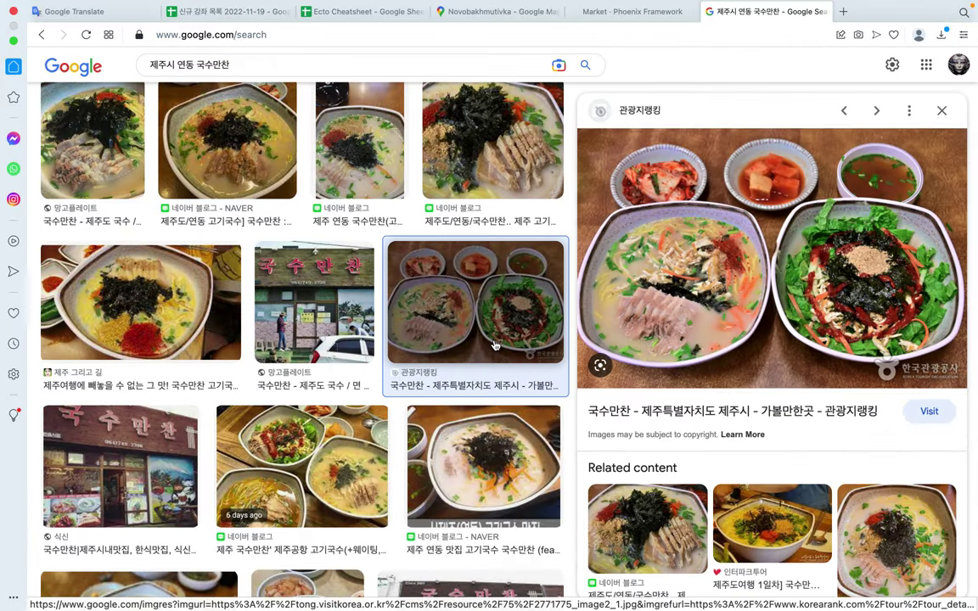
{"action": "scroll", "coordinate": [319, 383], "scroll_direction": "down", "scroll_amount": 2}
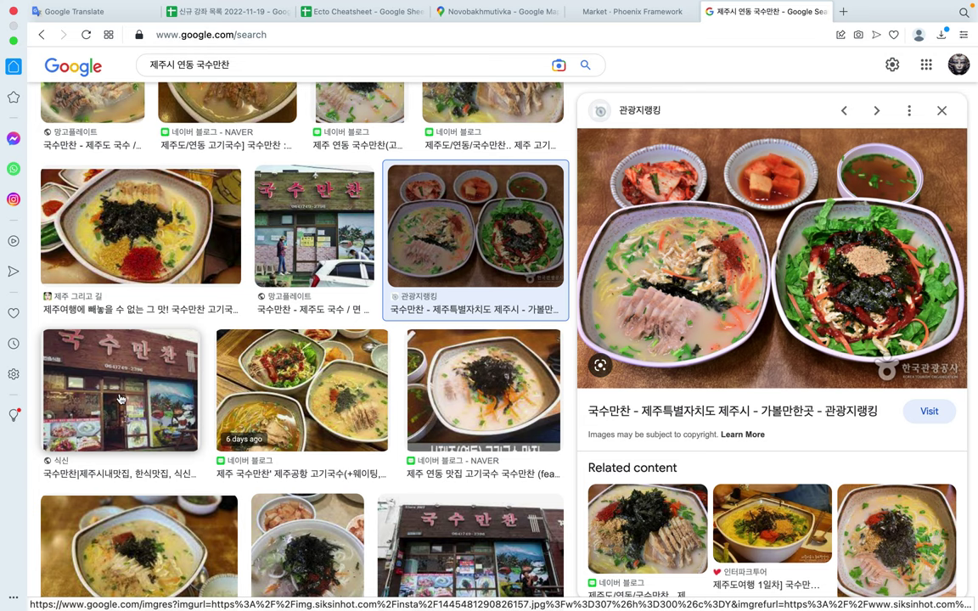
{"action": "left_click", "coordinate": [119, 391]}
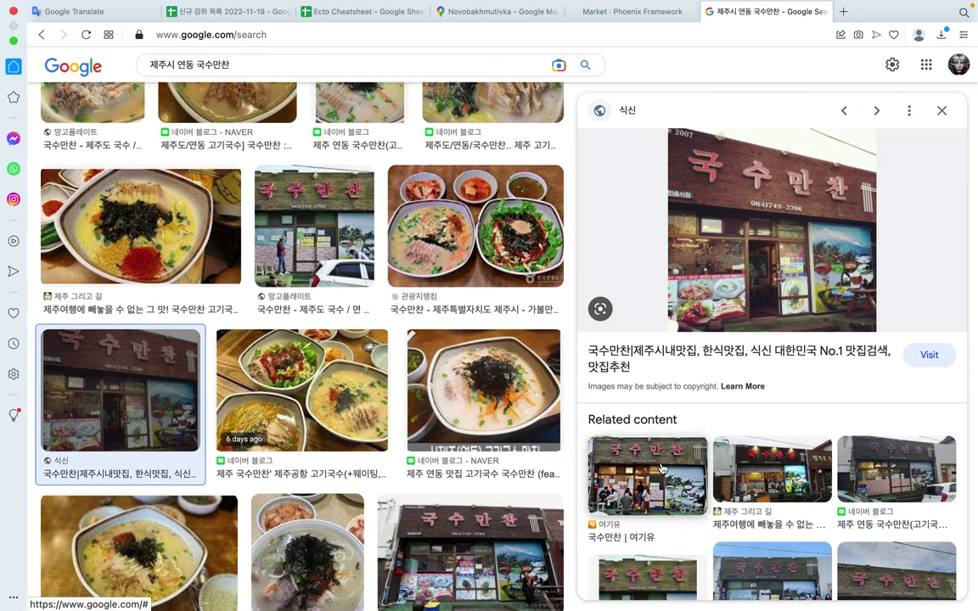
{"action": "left_click", "coordinate": [662, 470]}
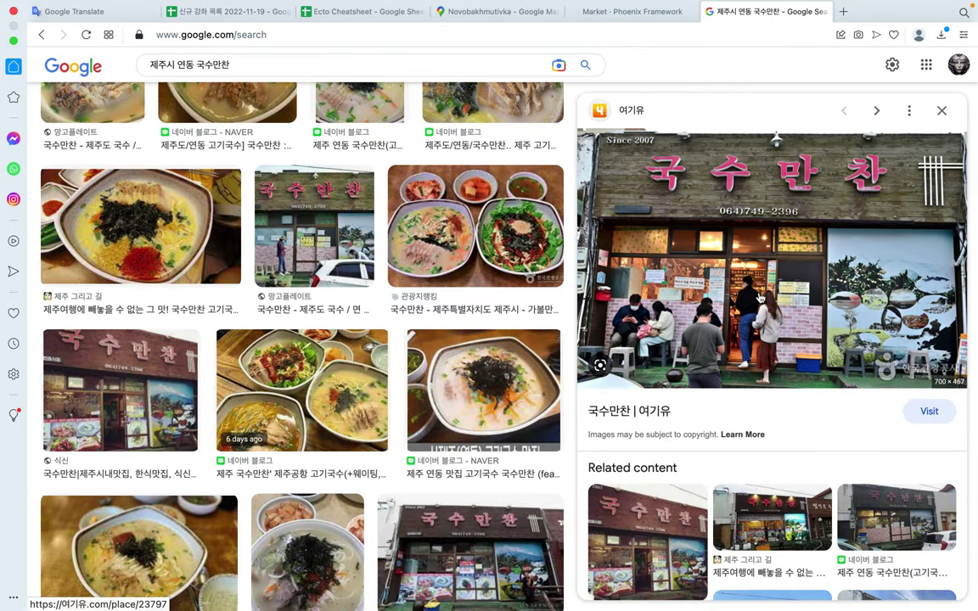
Step: Switch to the requirements spreadsheet and add "영업장을 확장하지 않고, 대기할 필요없는 영업 방식" after the arrow in item 6
{"action": "left_click", "coordinate": [215, 17]}
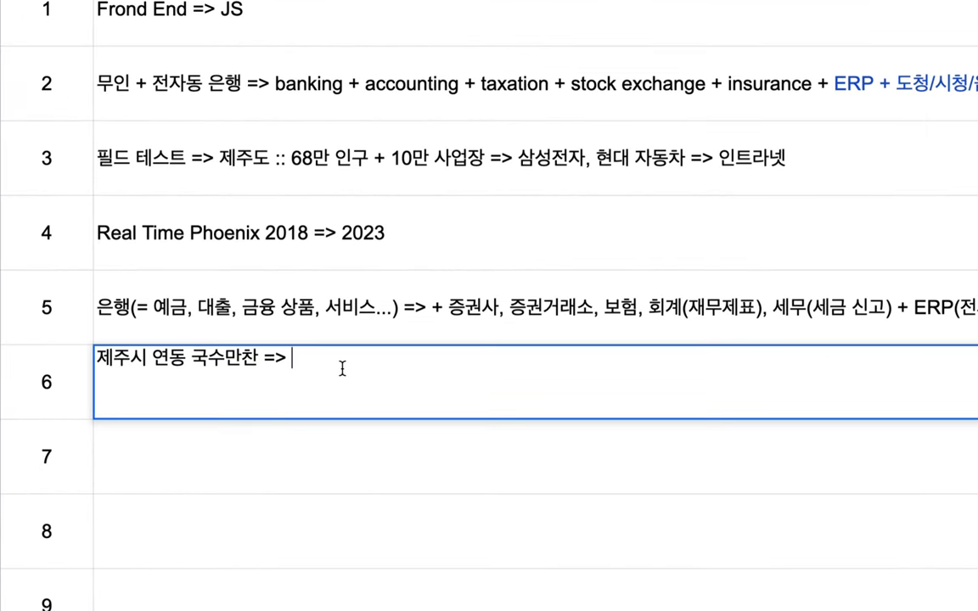
{"action": "type", "text": "대기할 필요없는"}
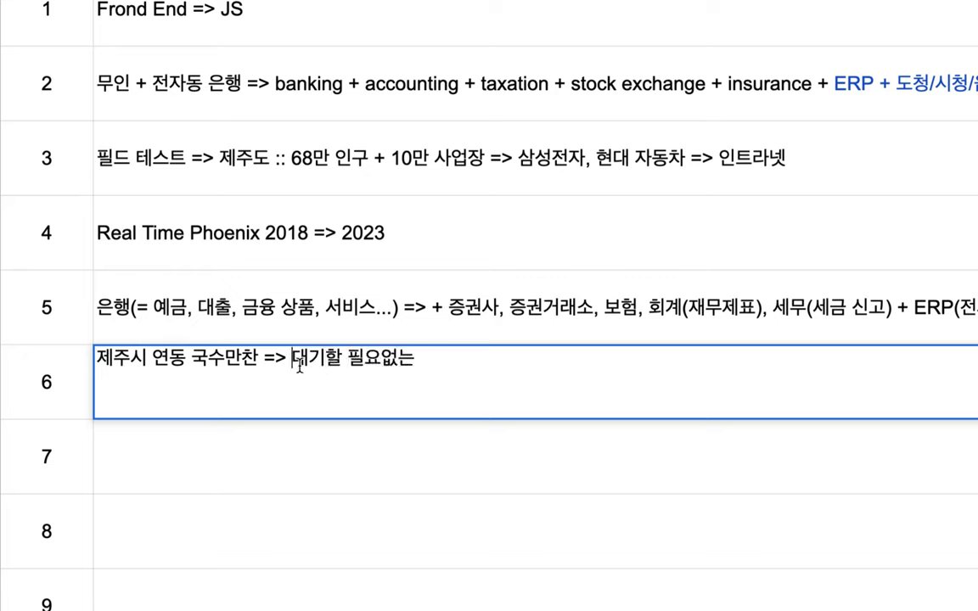
{"action": "left_click", "coordinate": [299, 365]}
{"action": "type", "text": "영ㅈ"}
{"action": "type", "text": "장을 ㄴ"}
{"action": "key", "text": "BackSpace"}
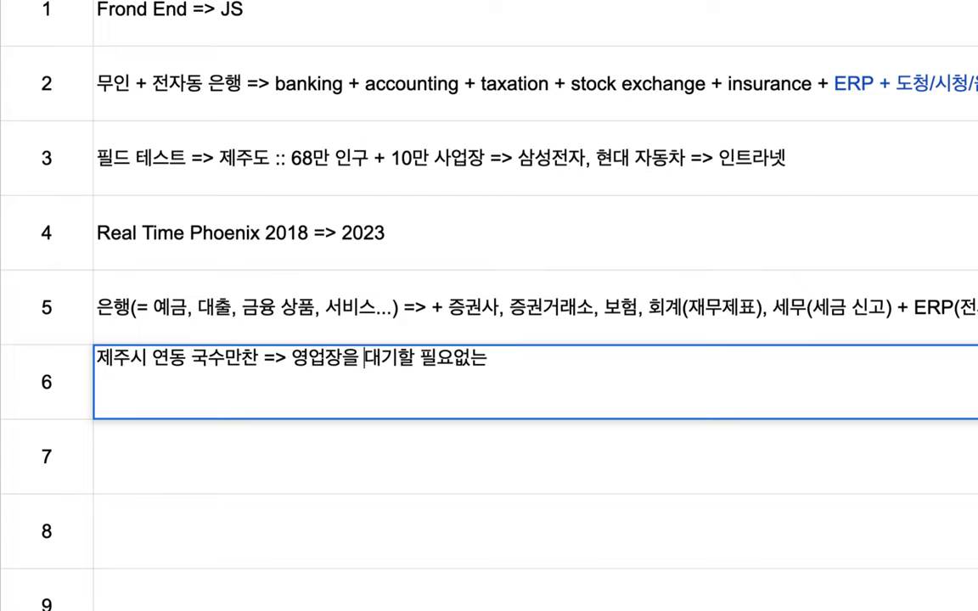
{"action": "type", "text": "확장하지 ㅇ않고, "}
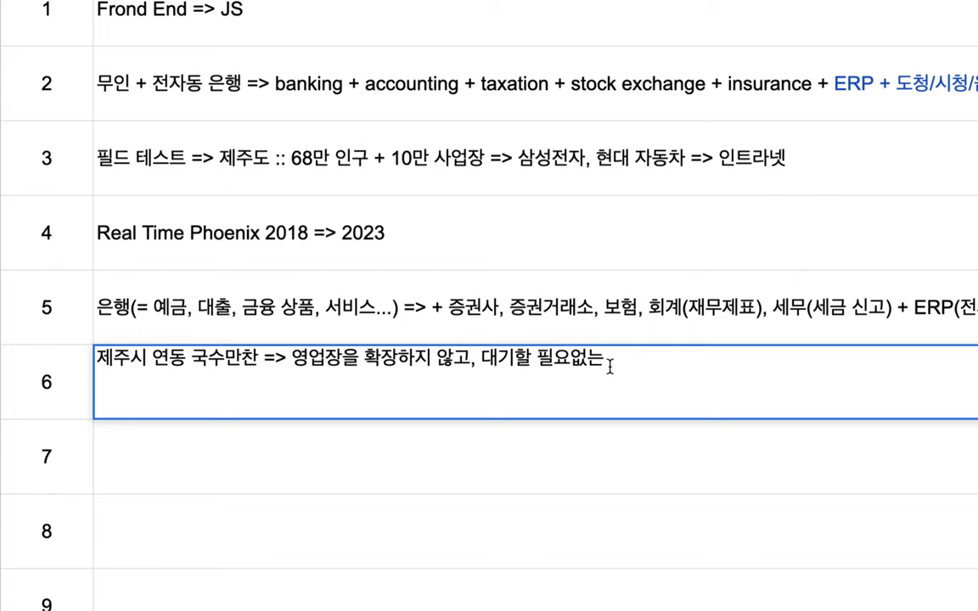
{"action": "type", "text": " 영으"}
{"action": "type", "text": "방식"}
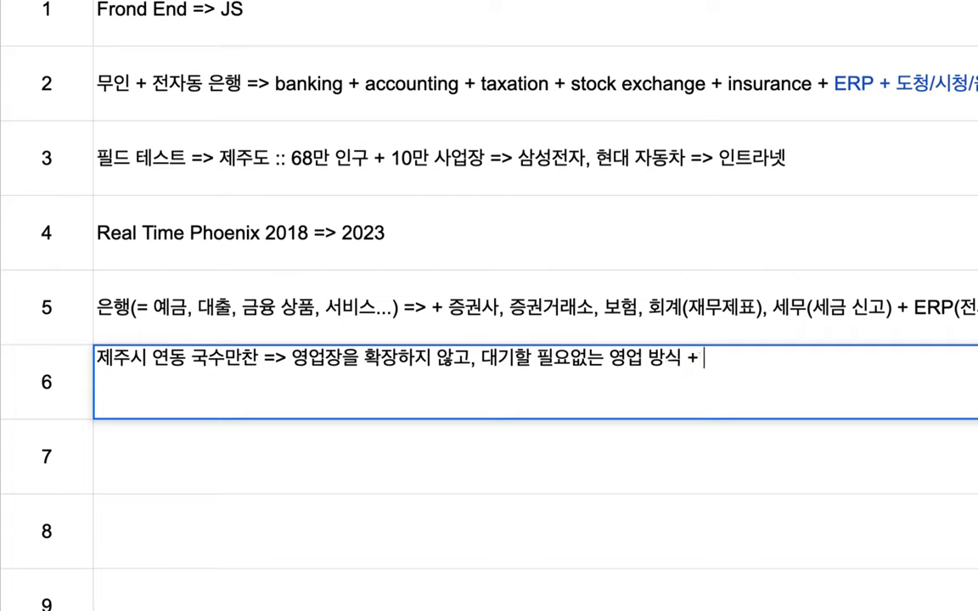
Step: Append " + 재무제표 + 세금 신고 + " to the text of item 6
{"action": "type", "text": " + 재무제표"}
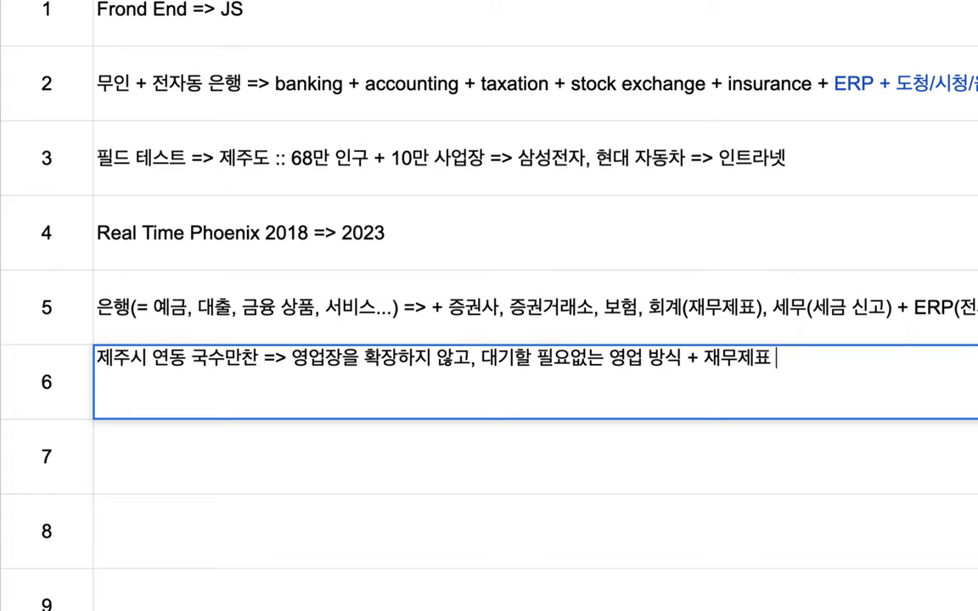
{"action": "type", "text": " + 세금 신고 "}
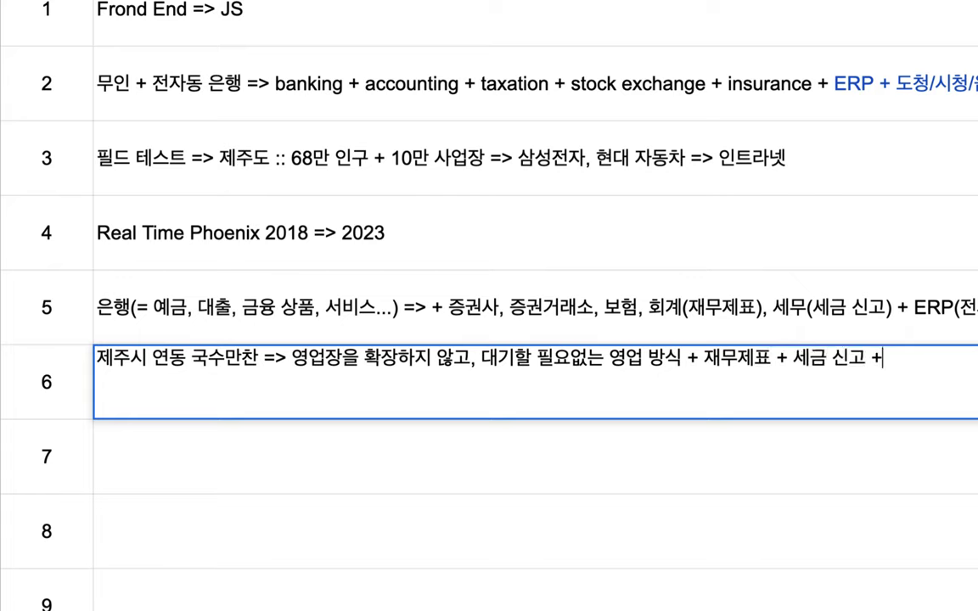
{"action": "type", "text": "+"}
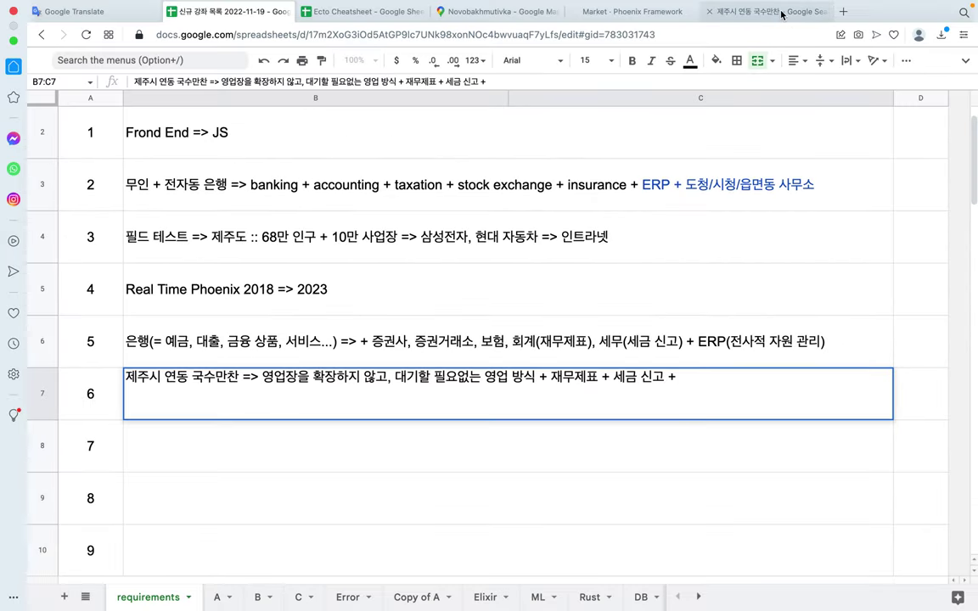
Step: Enlarge the photo of the two 국수만찬 noodle dishes in the Google image results and return to the requirements spreadsheet
{"action": "left_click", "coordinate": [781, 15]}
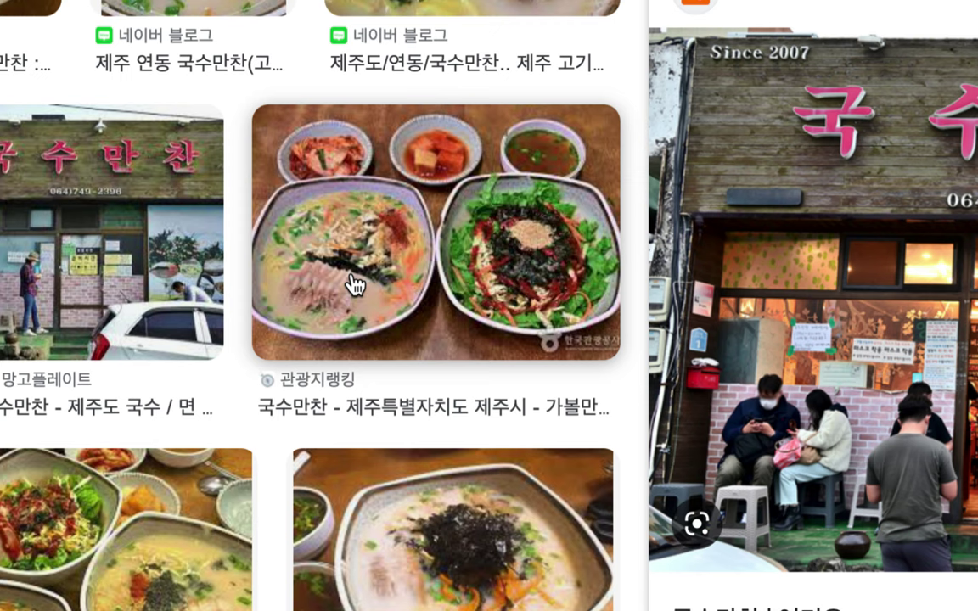
{"action": "left_click", "coordinate": [355, 286]}
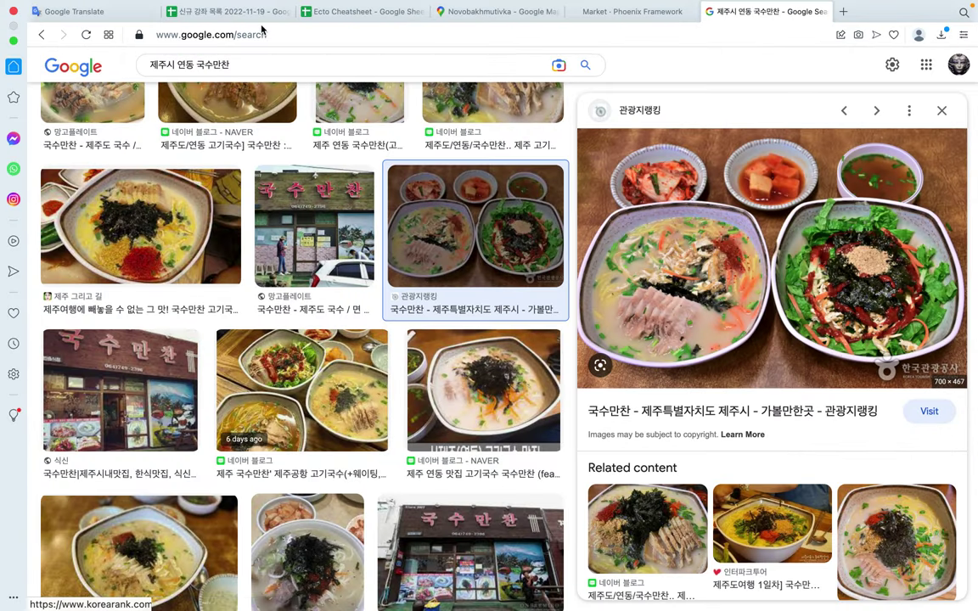
{"action": "left_click", "coordinate": [229, 11]}
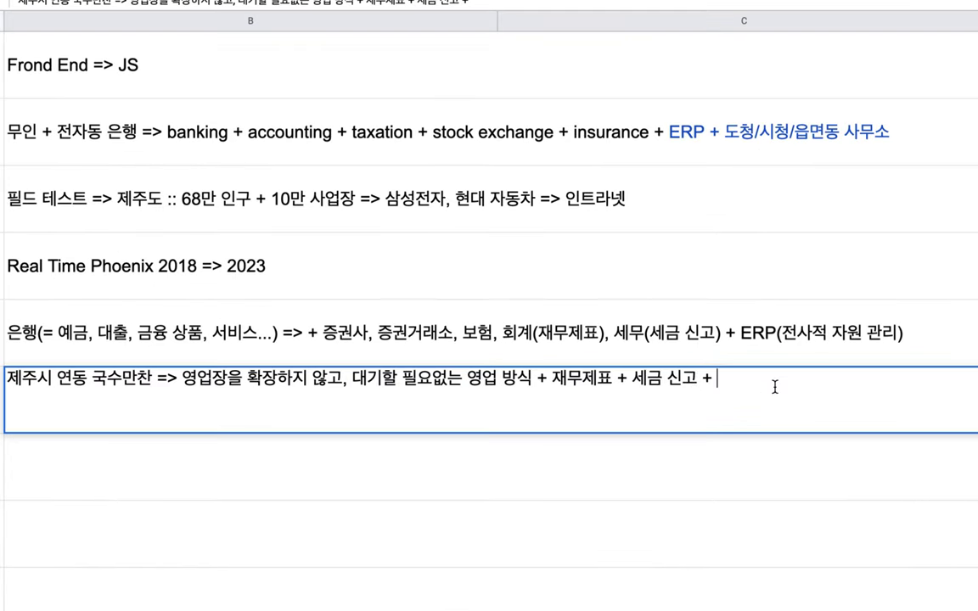
Step: Add "재고 관리(JIT)" at the end of item 6 and highlight the abbreviation in parentheses
{"action": "type", "text": "재고 괘"}
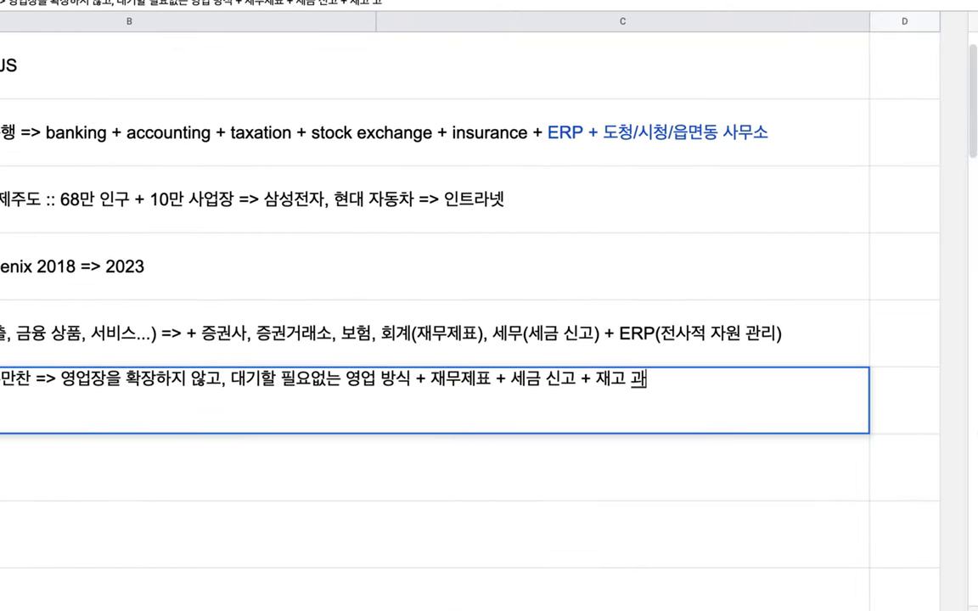
{"action": "type", "text": "리"}
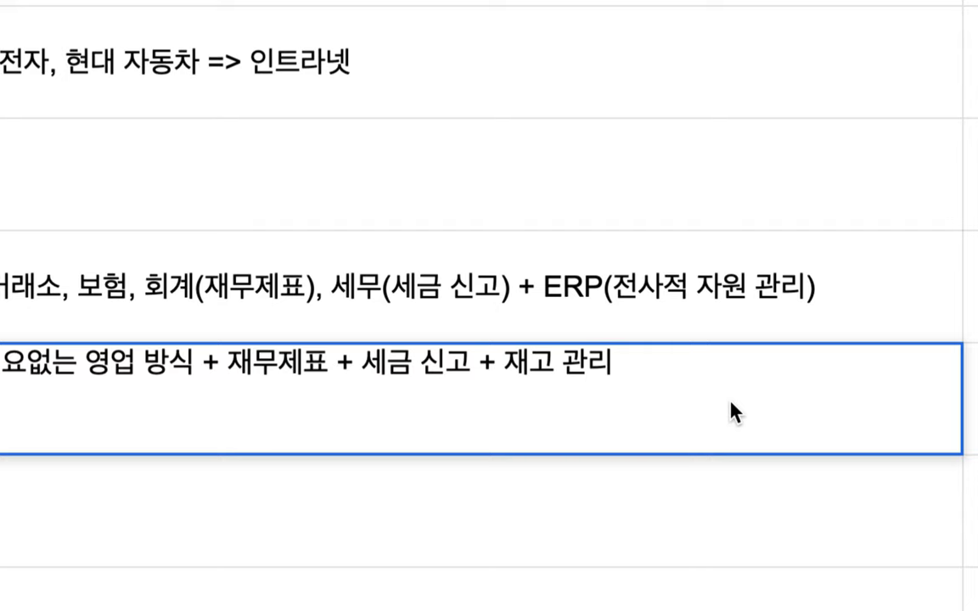
{"action": "type", "text": "(JI"}
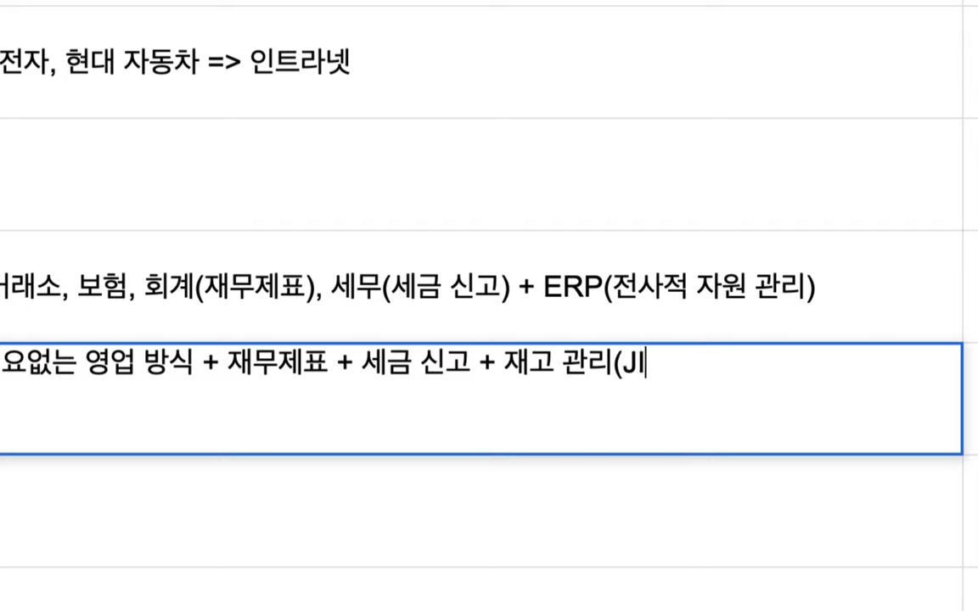
{"action": "type", "text": "T)"}
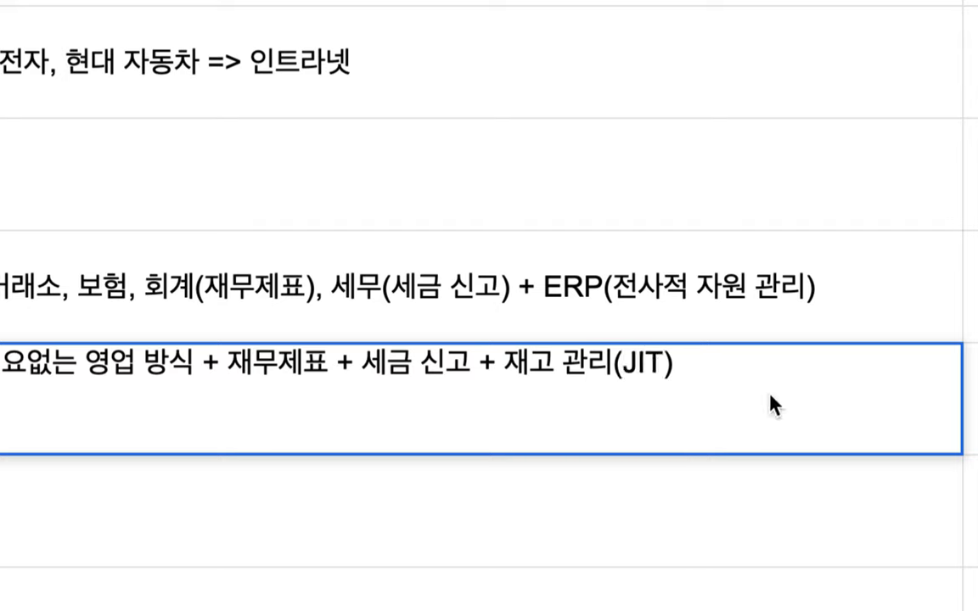
{"action": "left_click_drag", "start_coordinate": [625, 364], "coordinate": [685, 367]}
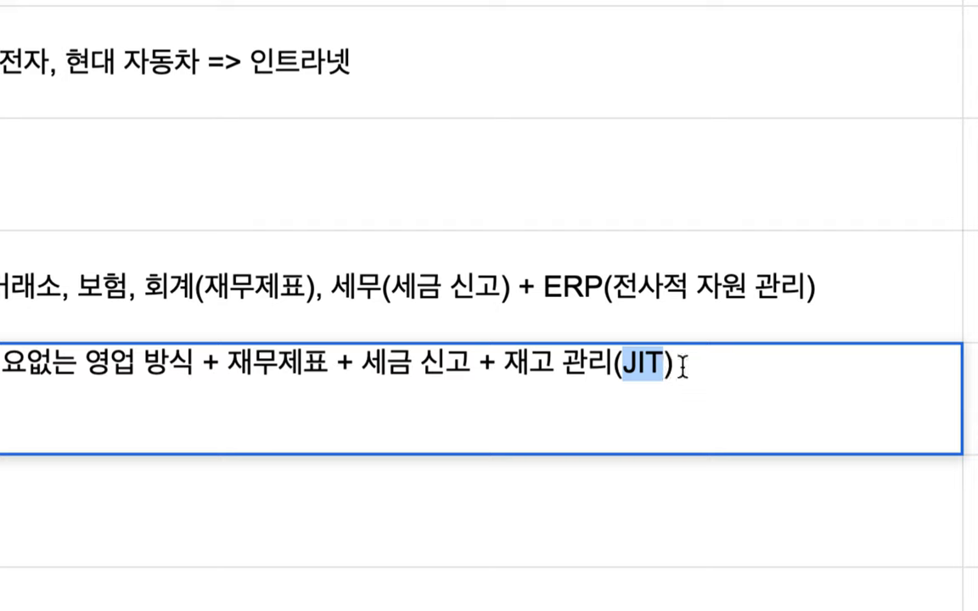
Step: Continue item 6 with " + 사업자 신고 + 위생 점검 + 전기 점검..."
{"action": "left_click", "coordinate": [687, 367]}
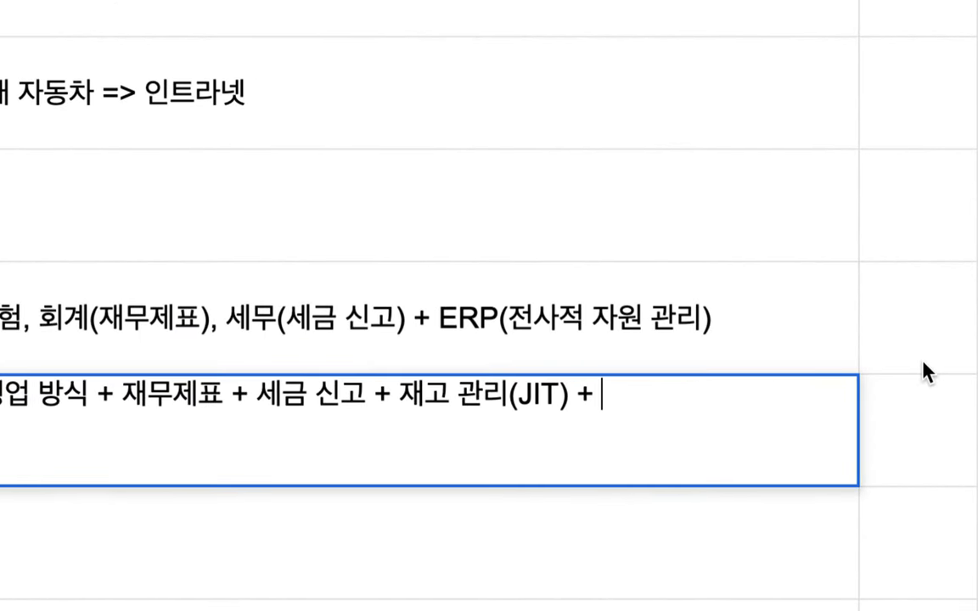
{"action": "type", "text": "+ tk"}
{"action": "key", "text": "BackSpace"}
{"action": "key", "text": "BackSpace"}
{"action": "type", "text": "사어"}
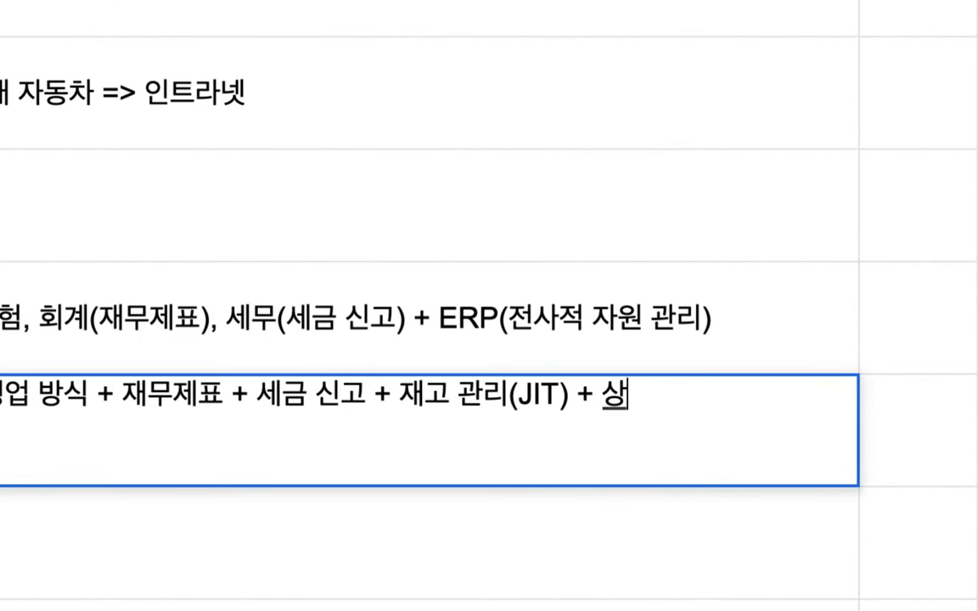
{"action": "type", "text": "업자 신고 "}
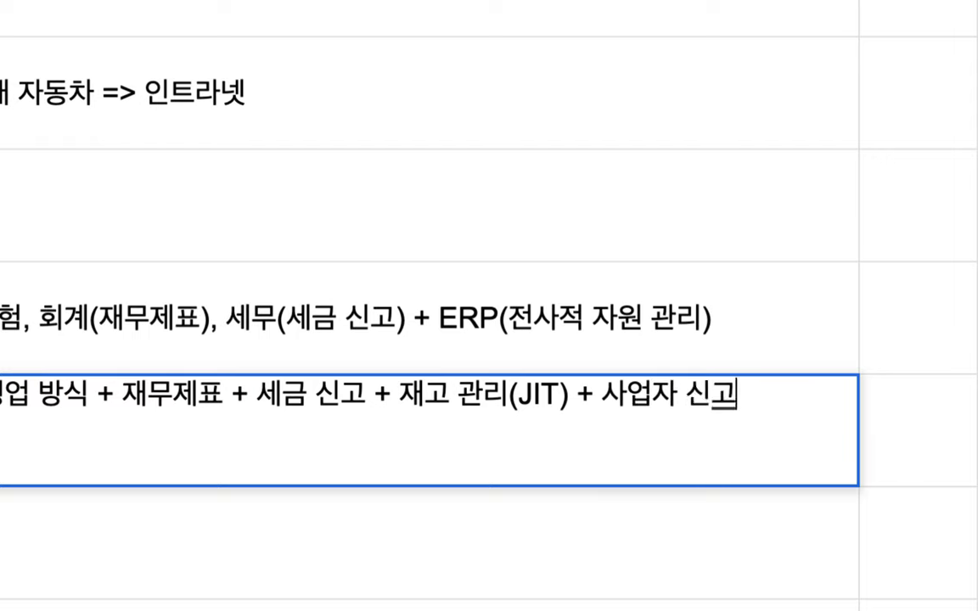
{"action": "type", "text": "+ 위생 "}
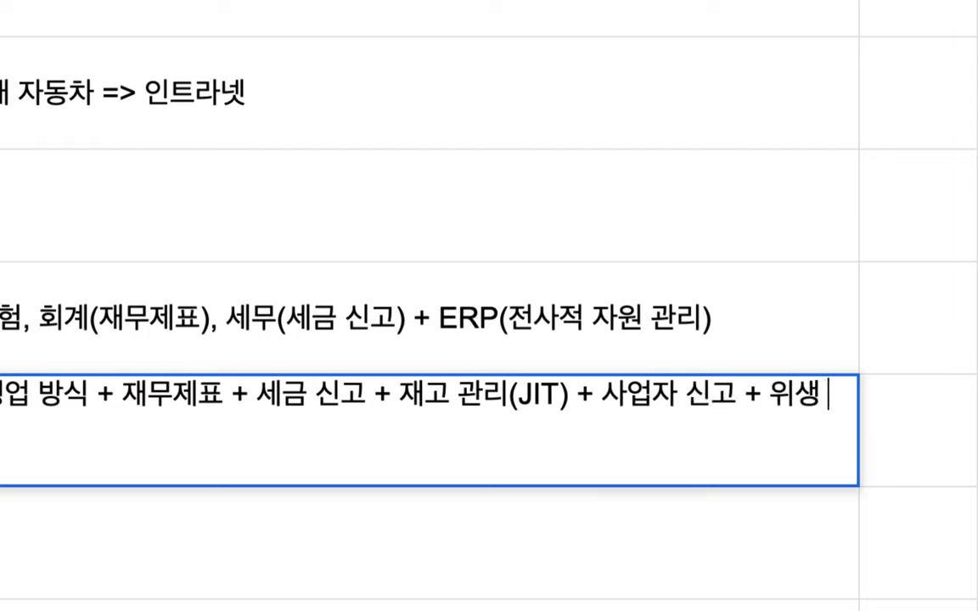
{"action": "type", "text": "점ㄱ검 +"}
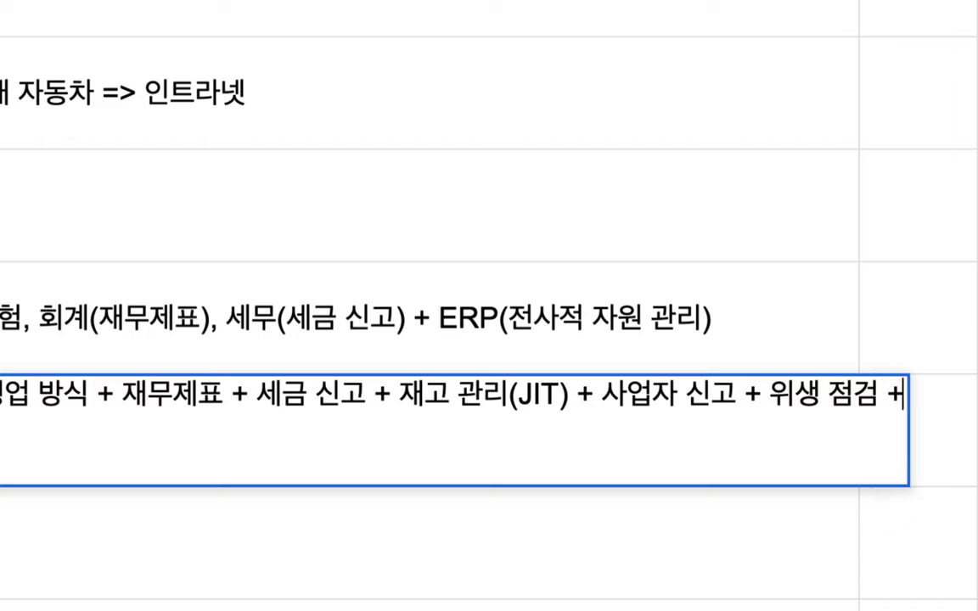
{"action": "type", "text": "ㄴ기 ㅈ"}
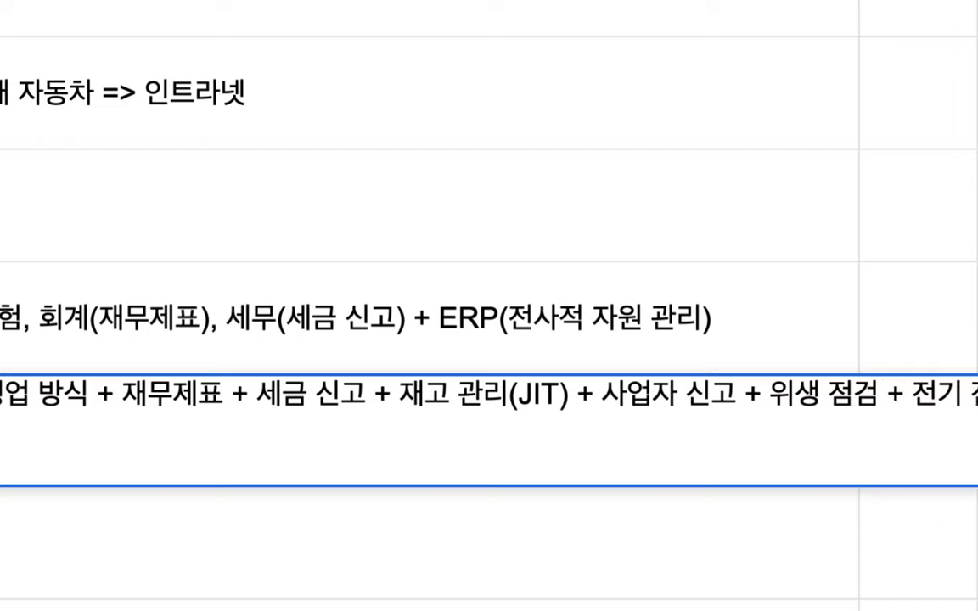
{"action": "scroll", "coordinate": [917, 373], "scroll_direction": "right", "scroll_amount": 2}
{"action": "double_click", "coordinate": [560, 398]}
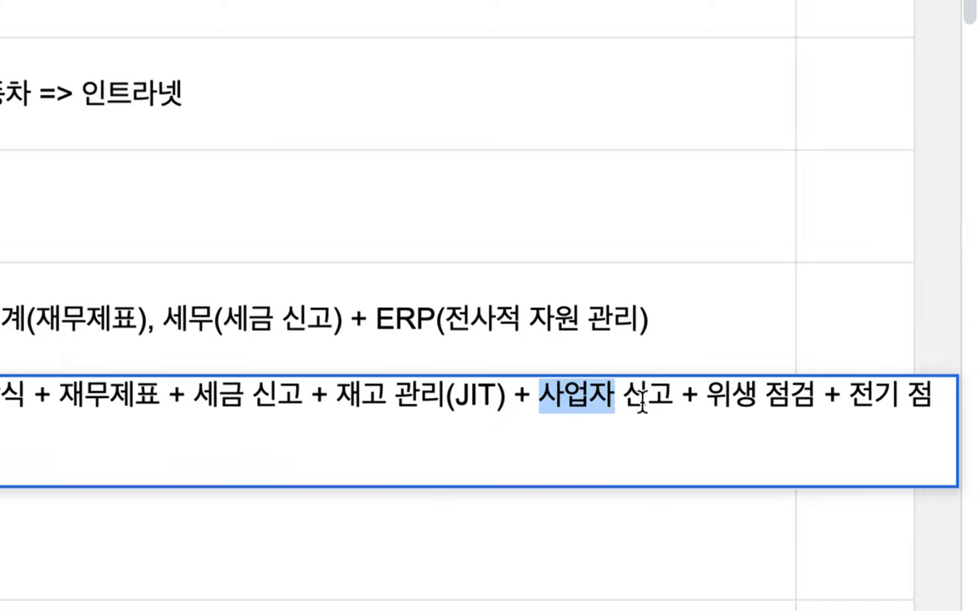
{"action": "left_click", "coordinate": [934, 397], "text": "shift"}
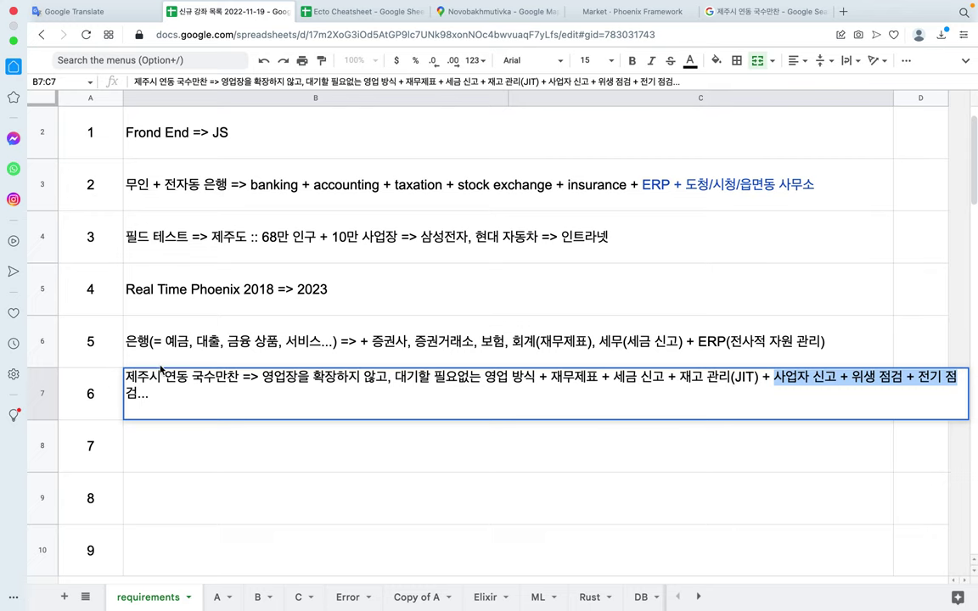
{"action": "left_click_drag", "start_coordinate": [190, 380], "coordinate": [244, 382]}
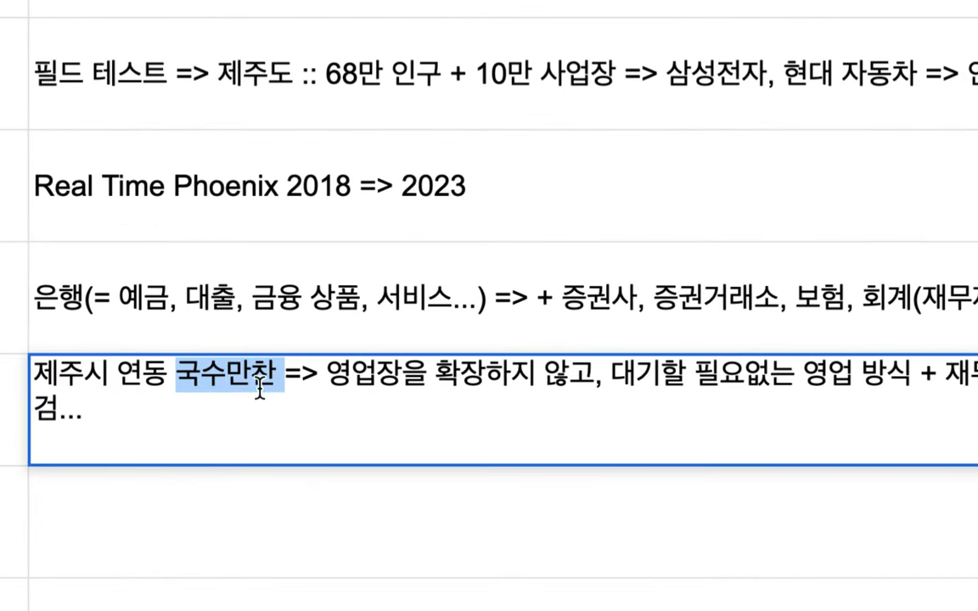
Step: Append " => 한라산 소주 + 제주 막걸리 + 기아/현대 자동차" to the end of item 6
{"action": "left_click", "coordinate": [205, 411]}
{"action": "type", "text": "=>"}
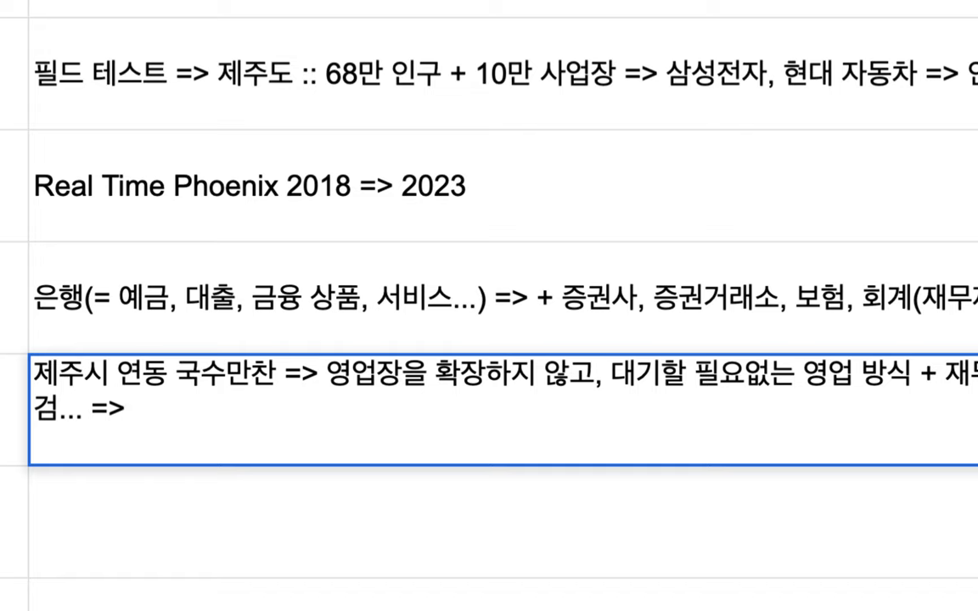
{"action": "type", "text": " 한라산 소주"}
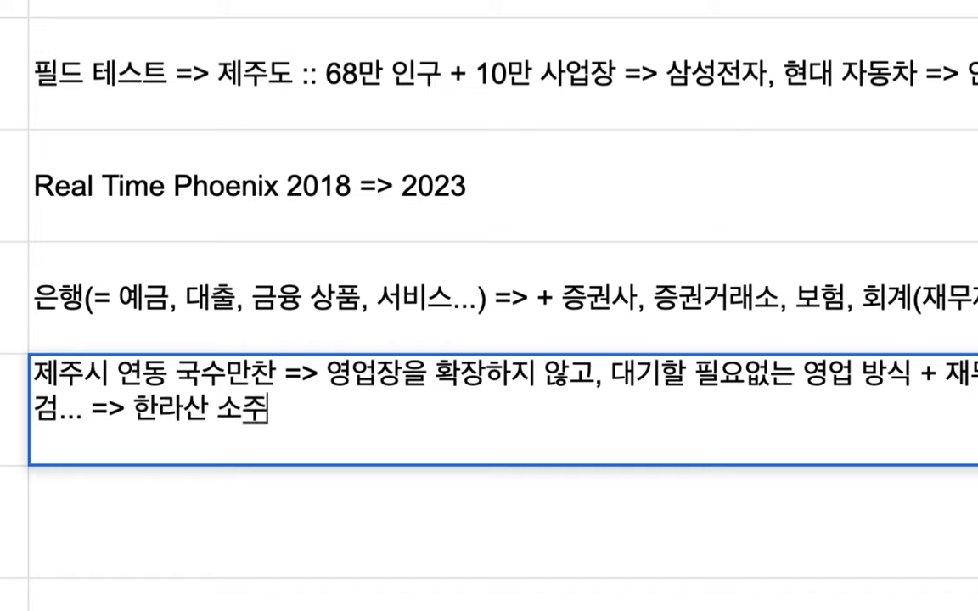
{"action": "type", "text": " + 제주 맥"}
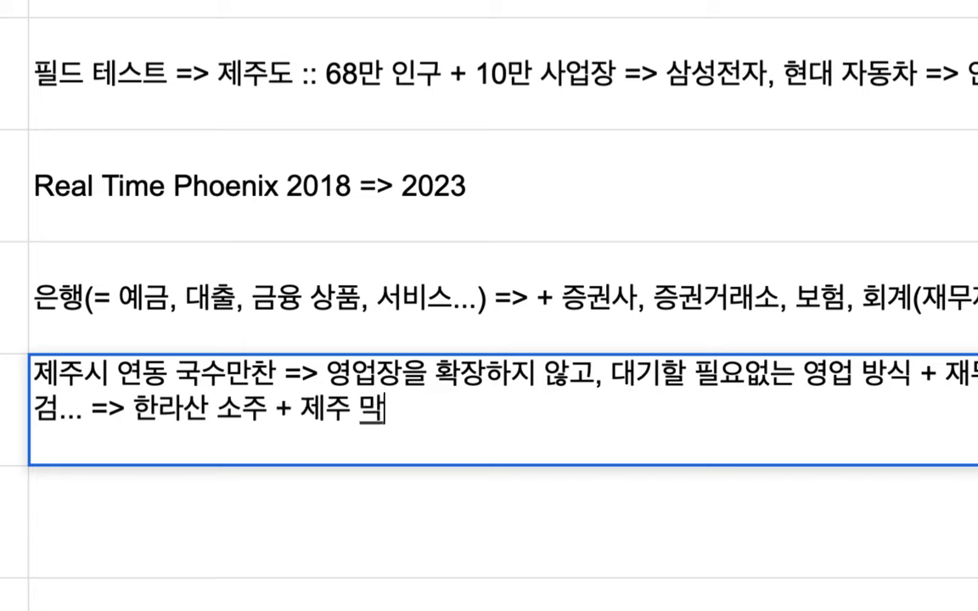
{"action": "key", "text": "BackSpace"}
{"action": "type", "text": "막걸리 + 기"}
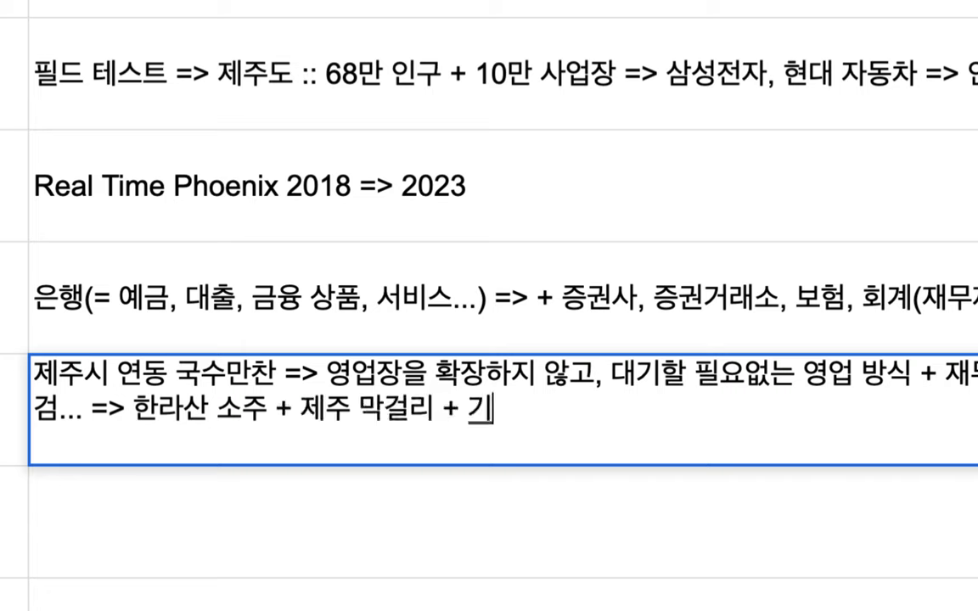
{"action": "type", "text": "아/ㅎ"}
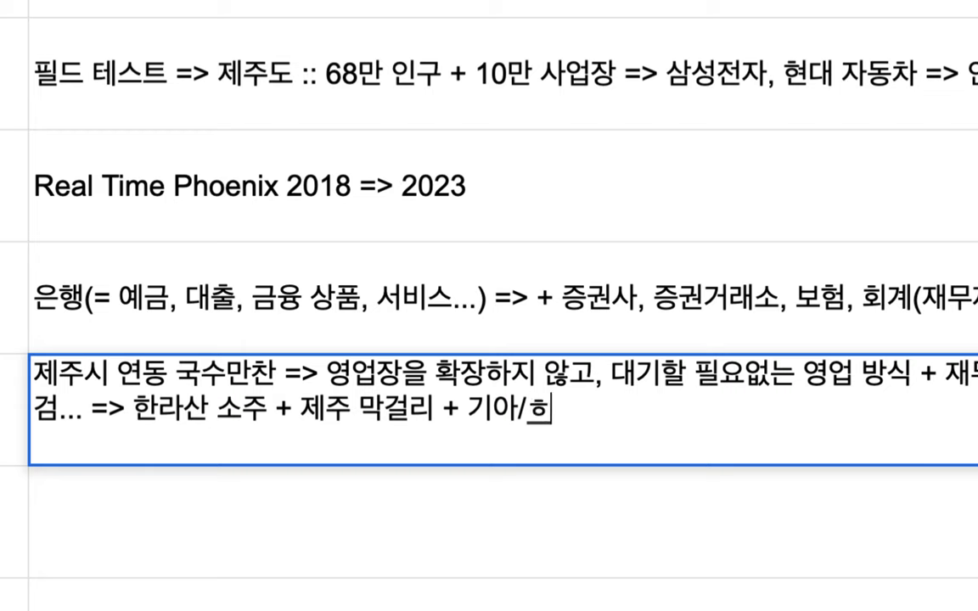
{"action": "key", "text": "BackSpace"}
{"action": "type", "text": "현대 자동차 "}
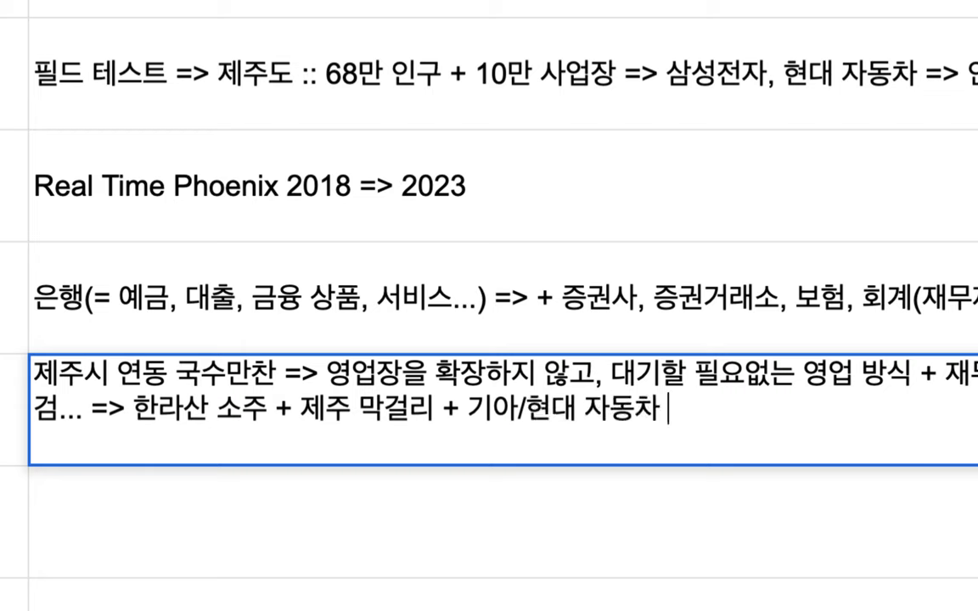
Step: Append "+ 수천 음식점 + 도소매 + 마트 + 편의점 + 미용실...." to the end of item 6
{"action": "type", "text": "+ 수천 "}
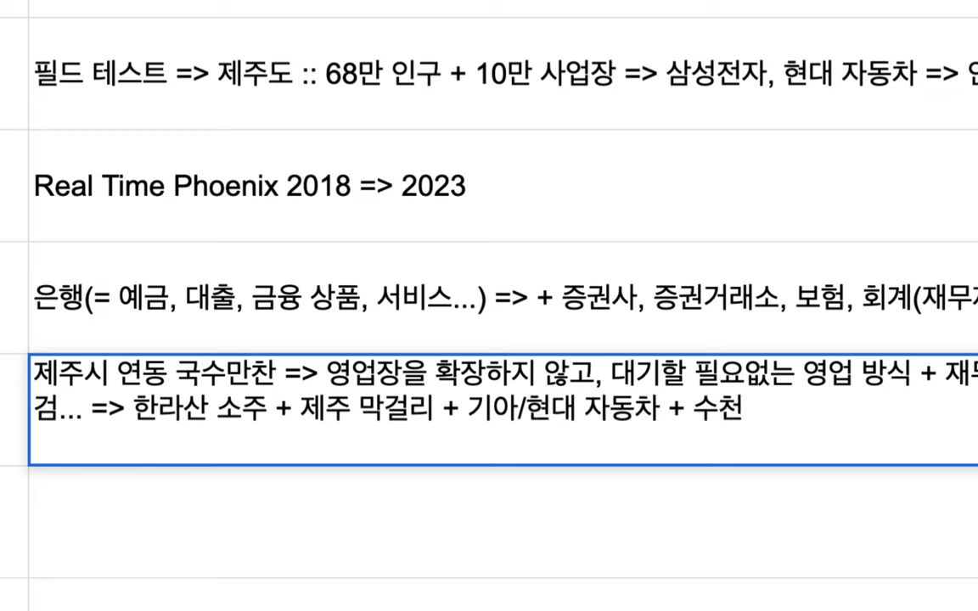
{"action": "type", "text": "음식제"}
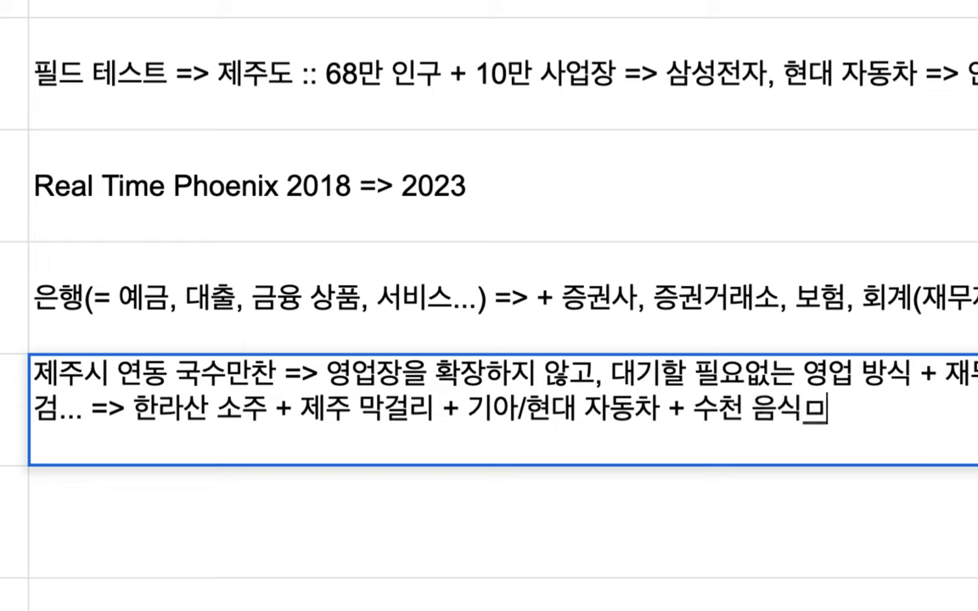
{"action": "type", "text": "점 + 도"}
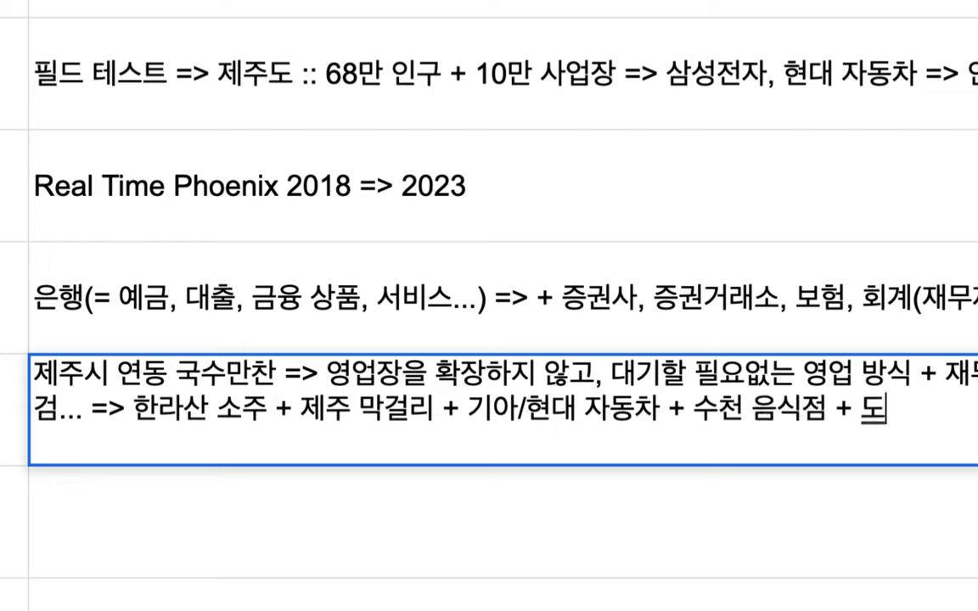
{"action": "type", "text": "소매 + 무"}
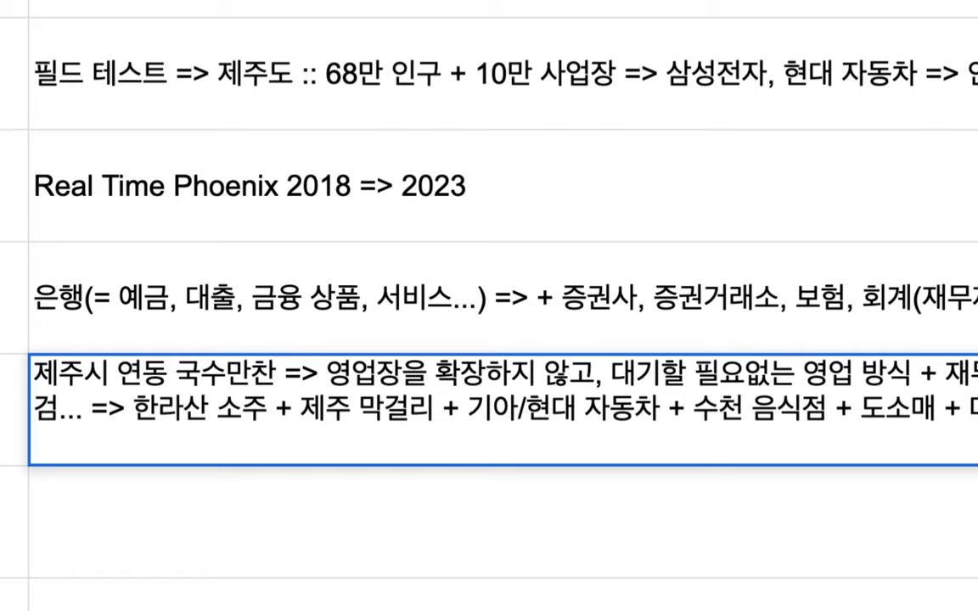
{"action": "type", "text": "트"}
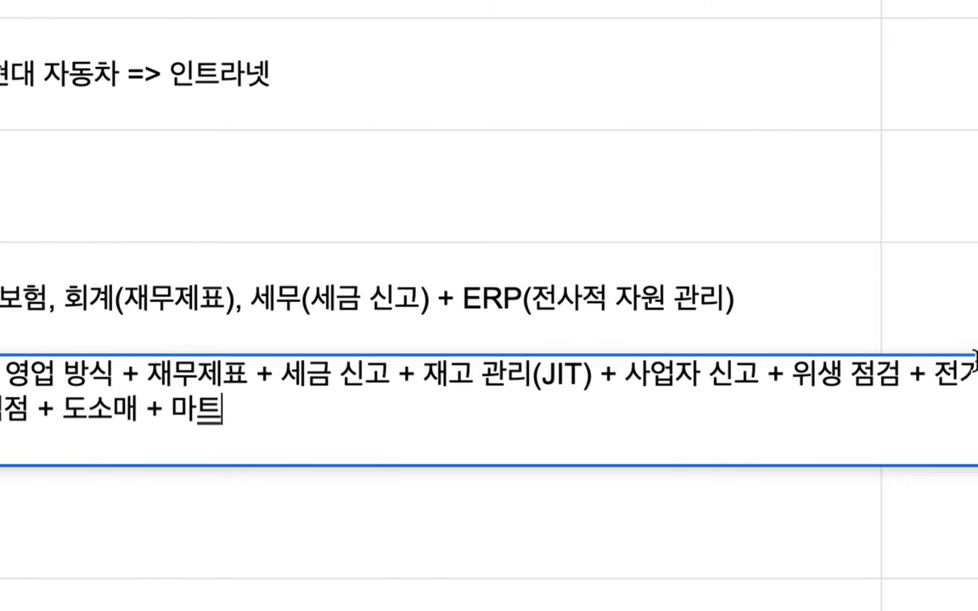
{"action": "type", "text": " + 편웛"}
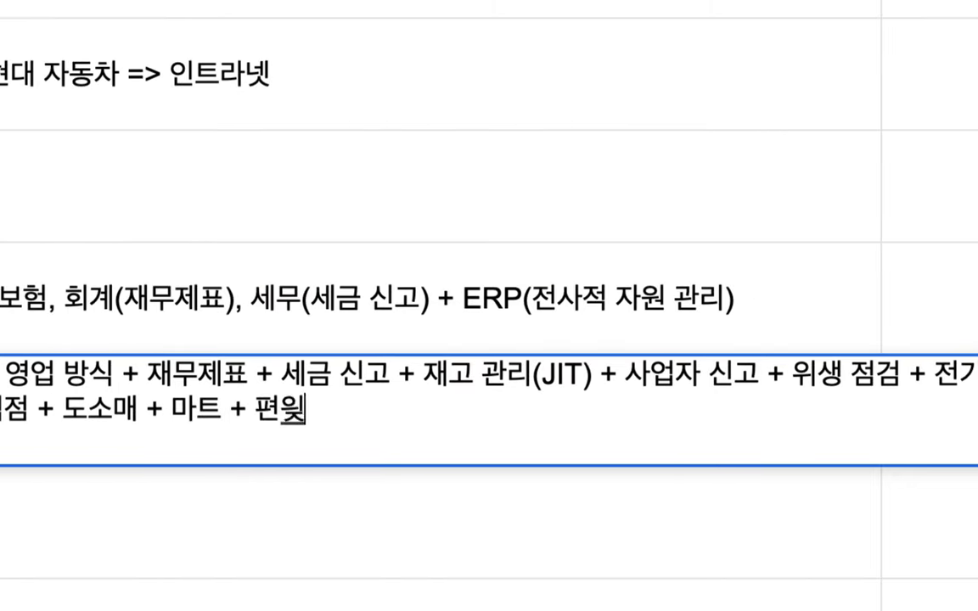
{"action": "key", "text": "BackSpace"}
{"action": "type", "text": "의점 + 미용실"}
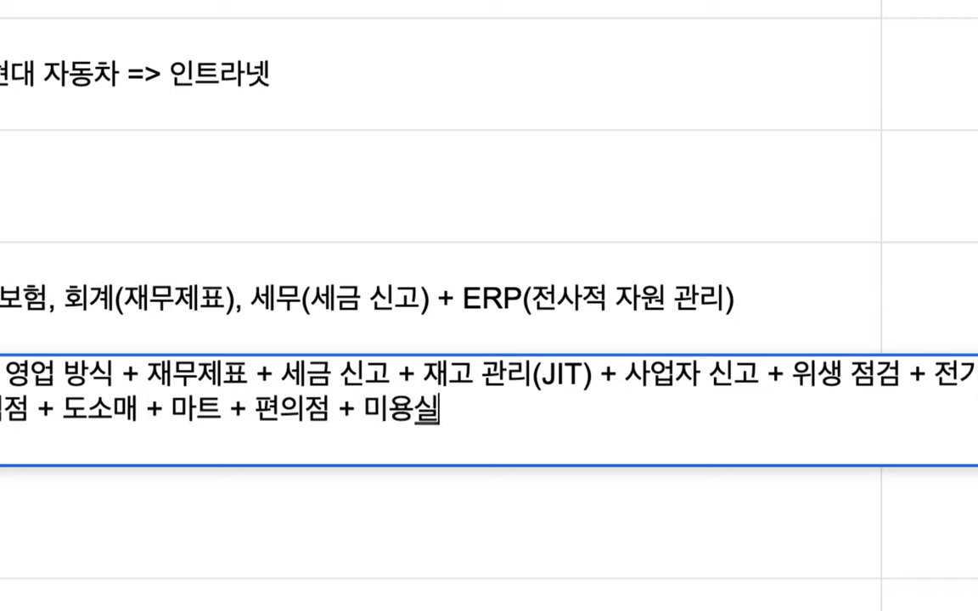
{"action": "type", "text": "...."}
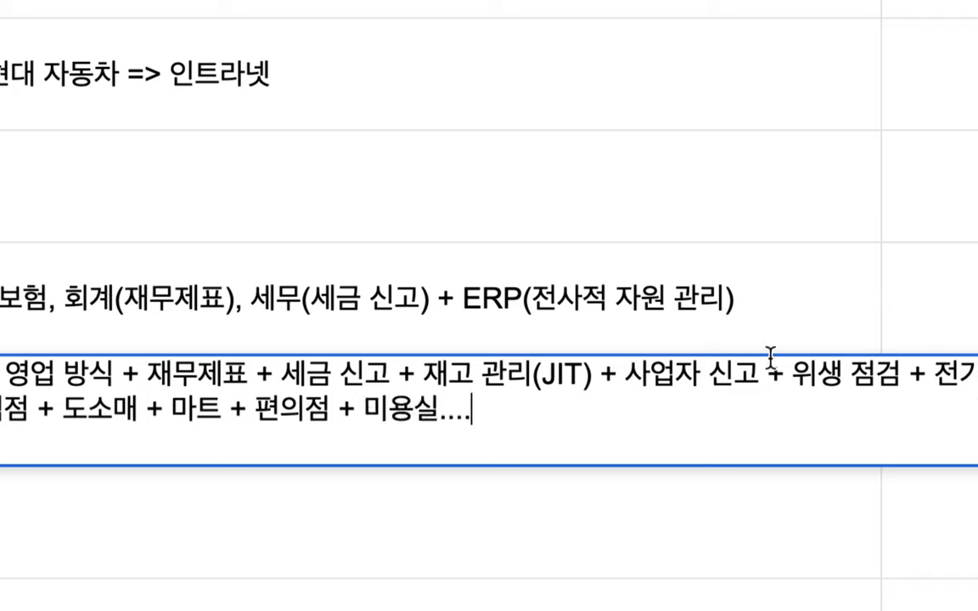
Step: Highlight the newly listed businesses, the restaurant name and the no-waiting business description in item 6
{"action": "left_click_drag", "start_coordinate": [497, 421], "coordinate": [210, 422]}
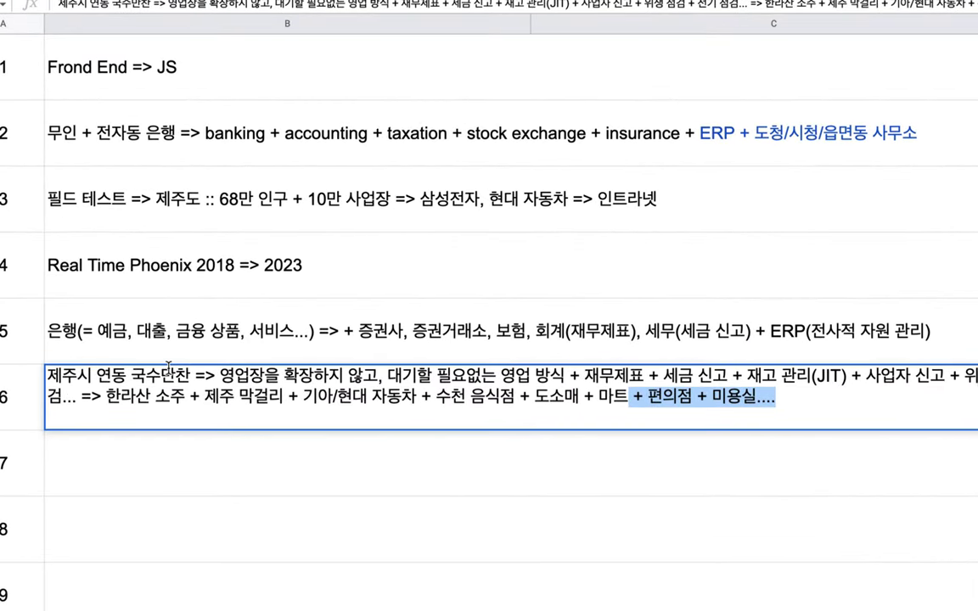
{"action": "left_click_drag", "start_coordinate": [174, 376], "coordinate": [89, 376]}
{"action": "left_click_drag", "start_coordinate": [220, 376], "coordinate": [943, 374]}
Step: Append " => 제주도 인트라넷" to the end of item 6 and highlight the added phrase
{"action": "left_click", "coordinate": [786, 401]}
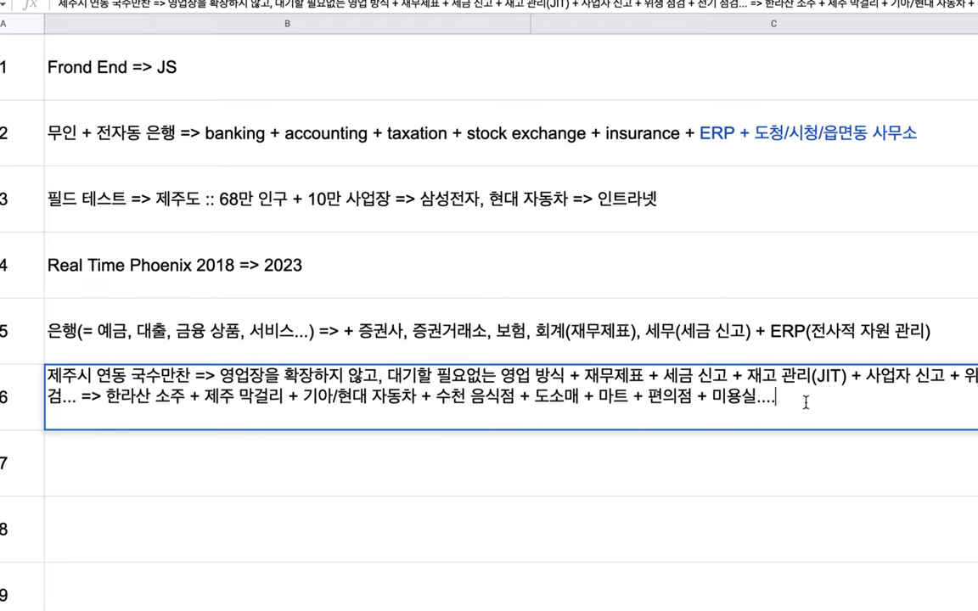
{"action": "type", "text": "=> ㅇ"}
{"action": "type", "text": "트라넷"}
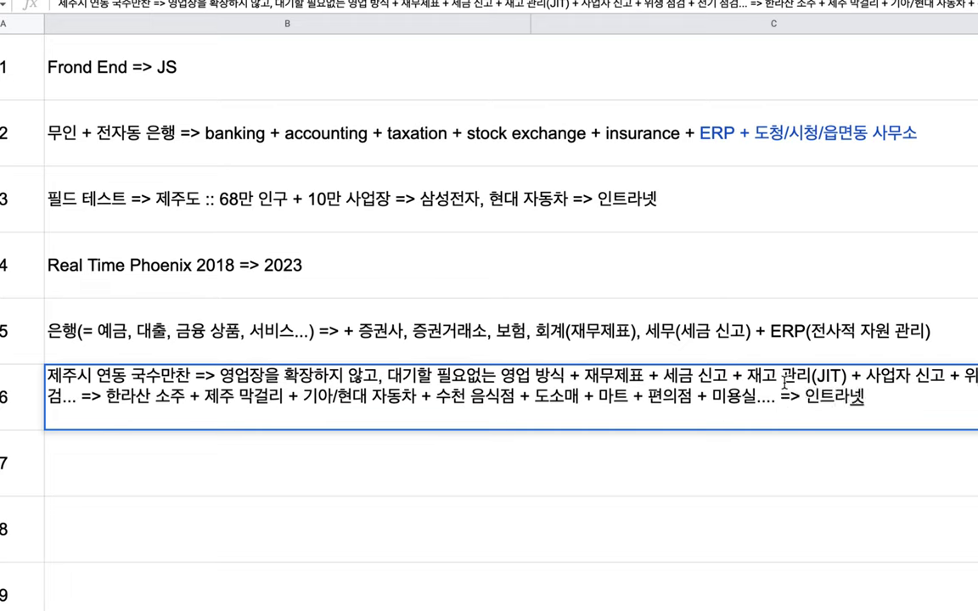
{"action": "left_click", "coordinate": [808, 396]}
{"action": "type", "text": "제주도"}
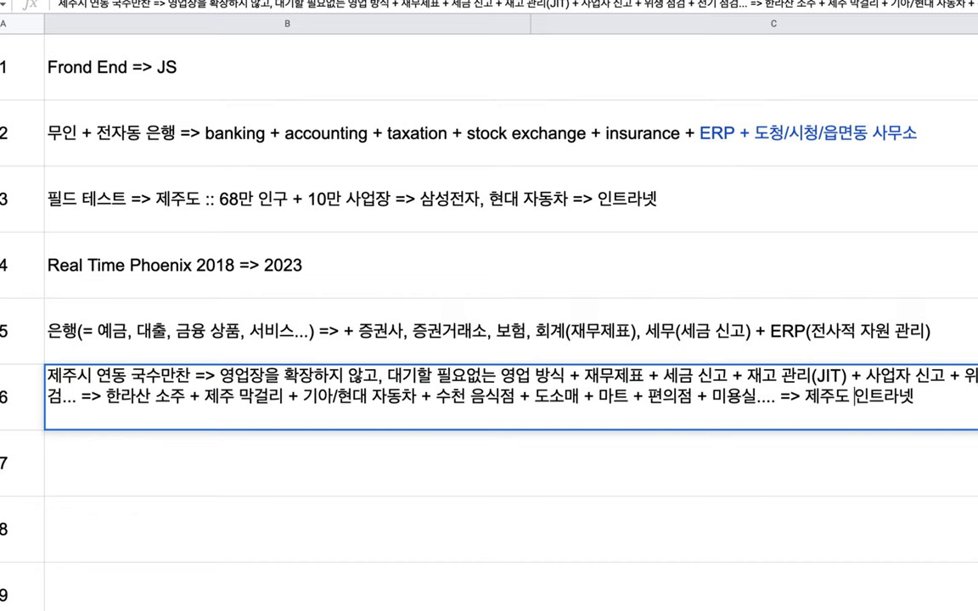
{"action": "left_click_drag", "start_coordinate": [807, 397], "coordinate": [868, 399]}
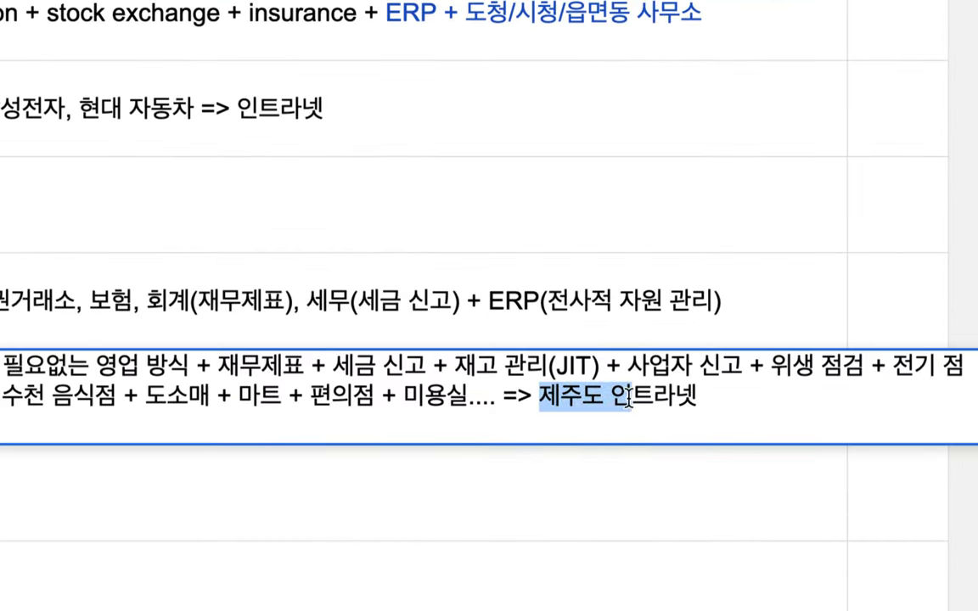
{"action": "left_click_drag", "start_coordinate": [629, 400], "coordinate": [730, 399]}
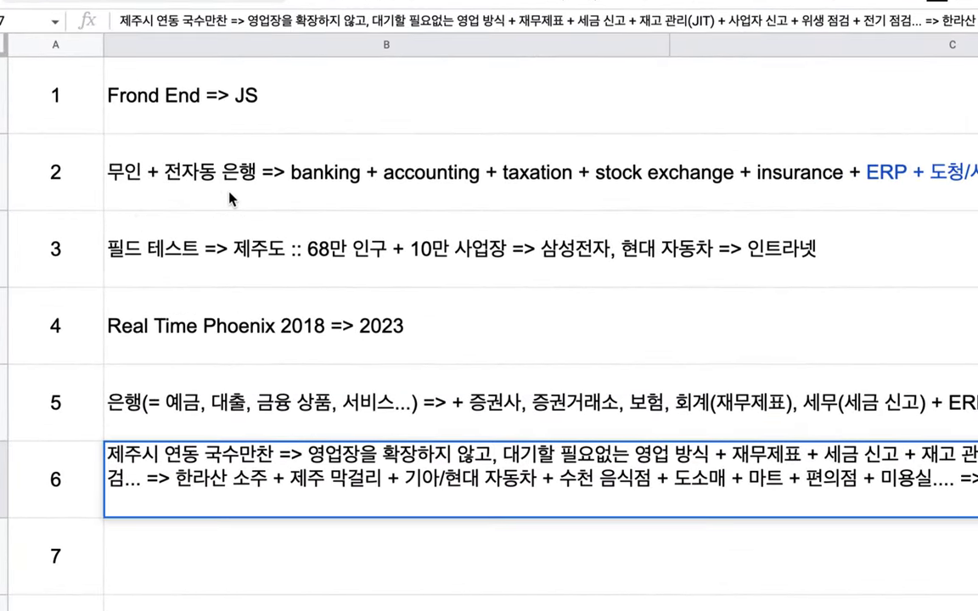
Step: Open item 2 for editing and highlight "무인 + 전자동 은행" and the terms from accounting to insurance
{"action": "left_click", "coordinate": [194, 194]}
{"action": "left_click_drag", "start_coordinate": [262, 151], "coordinate": [103, 146]}
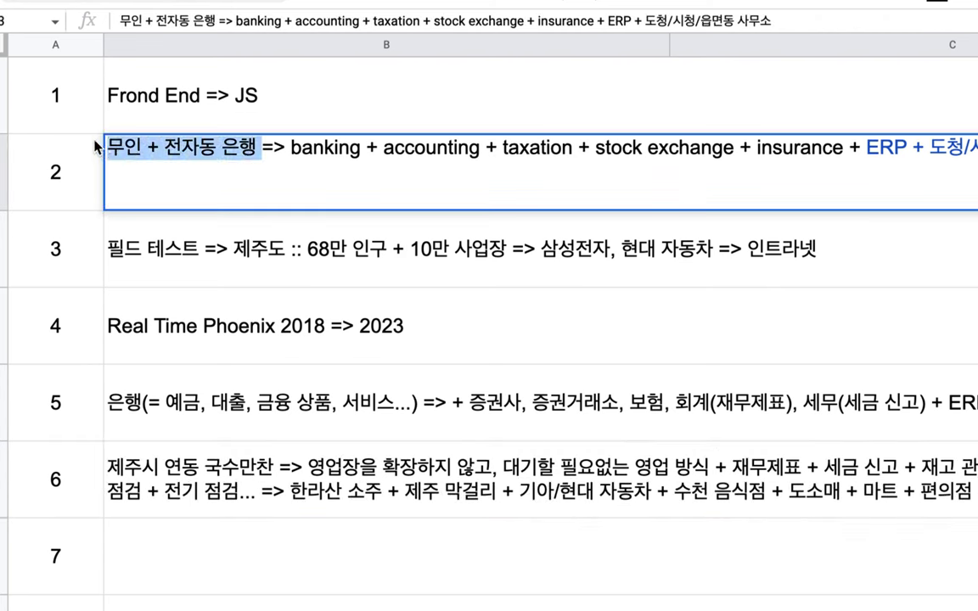
{"action": "left_click", "coordinate": [292, 147]}
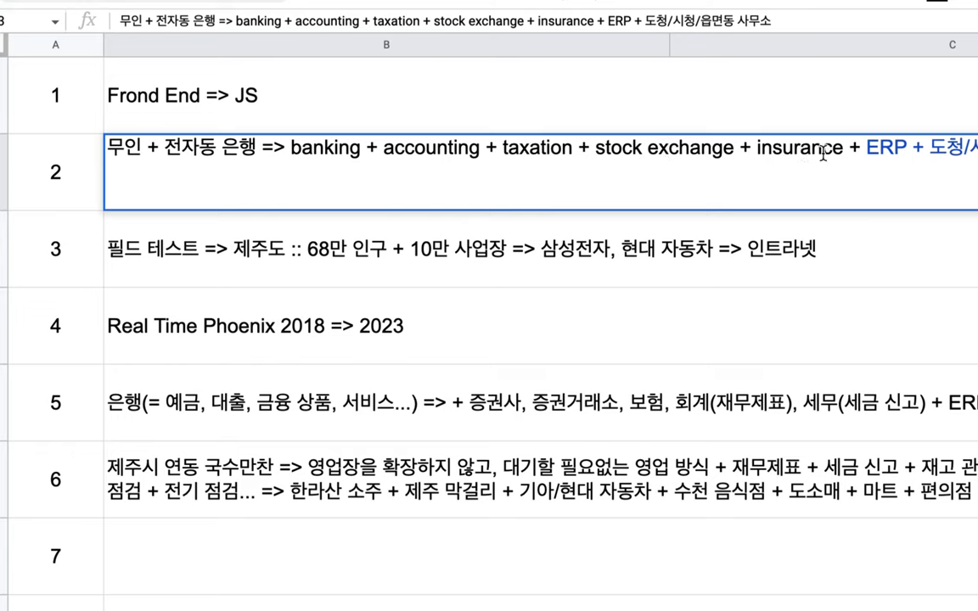
{"action": "left_click_drag", "start_coordinate": [847, 148], "coordinate": [382, 146]}
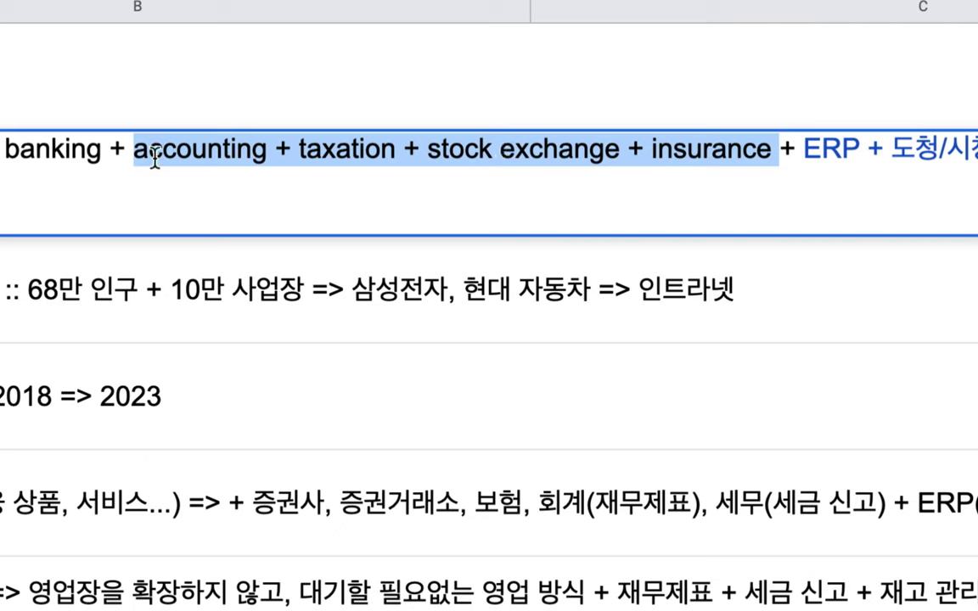
Step: Insert "(각각의 신용 등급/한도)" directly after "accounting" in item 2
{"action": "left_click_drag", "start_coordinate": [134, 158], "coordinate": [258, 157]}
{"action": "left_click", "coordinate": [259, 157]}
{"action": "type", "text": "(각ㅈ"}
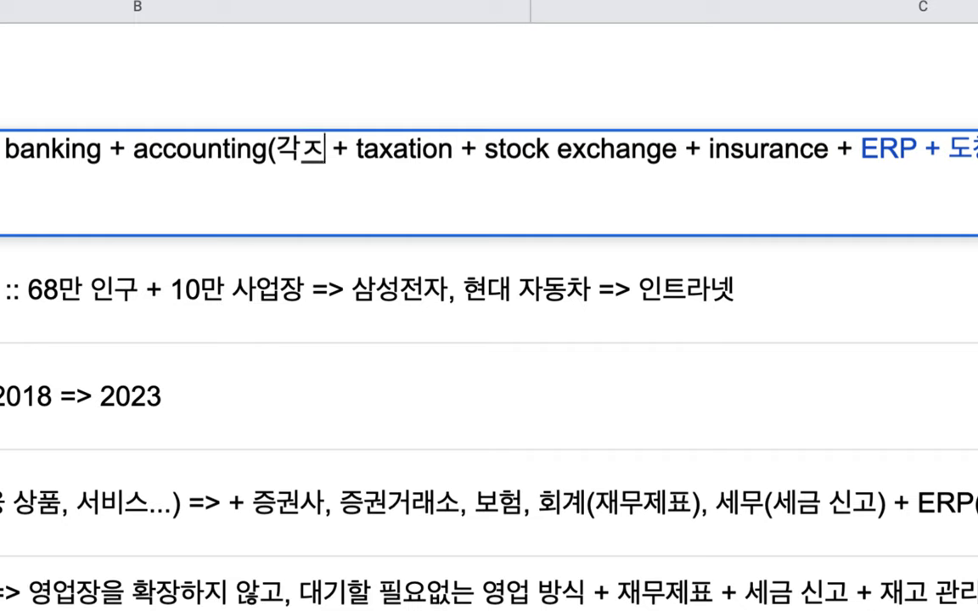
{"action": "key", "text": "BackSpace"}
{"action": "type", "text": "각ㄱ"}
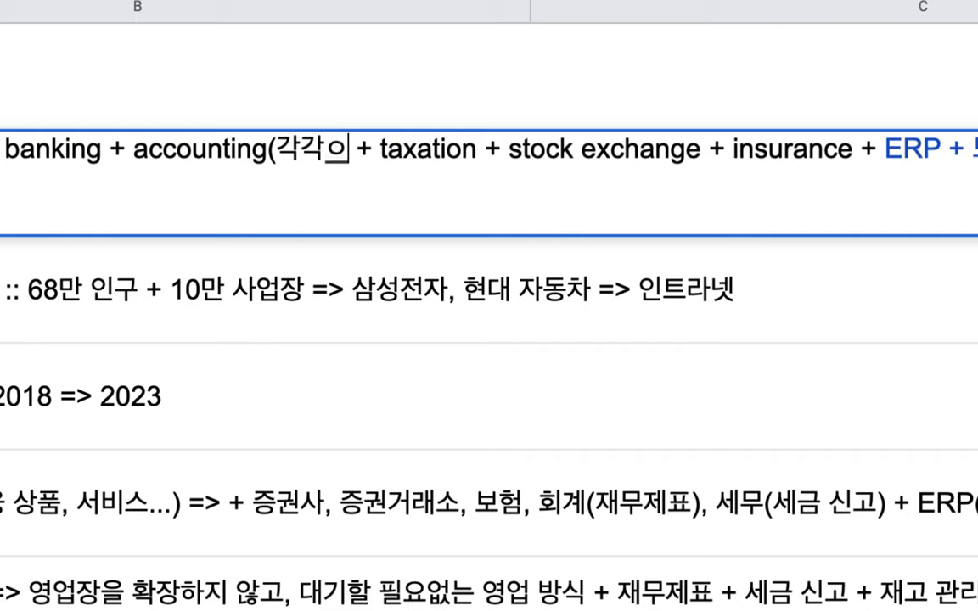
{"action": "type", "text": "의 신용 등"}
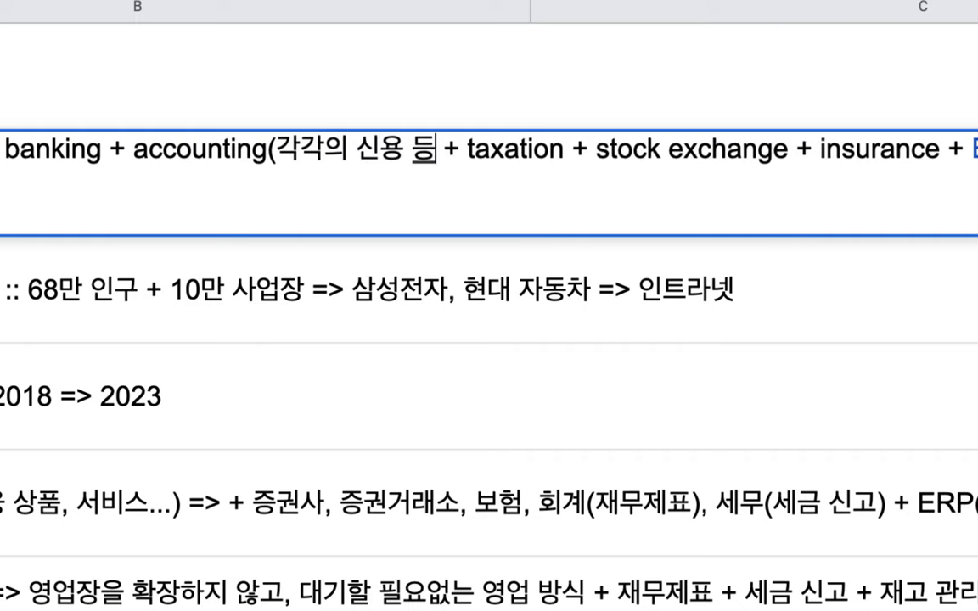
{"action": "type", "text": "급/한도)"}
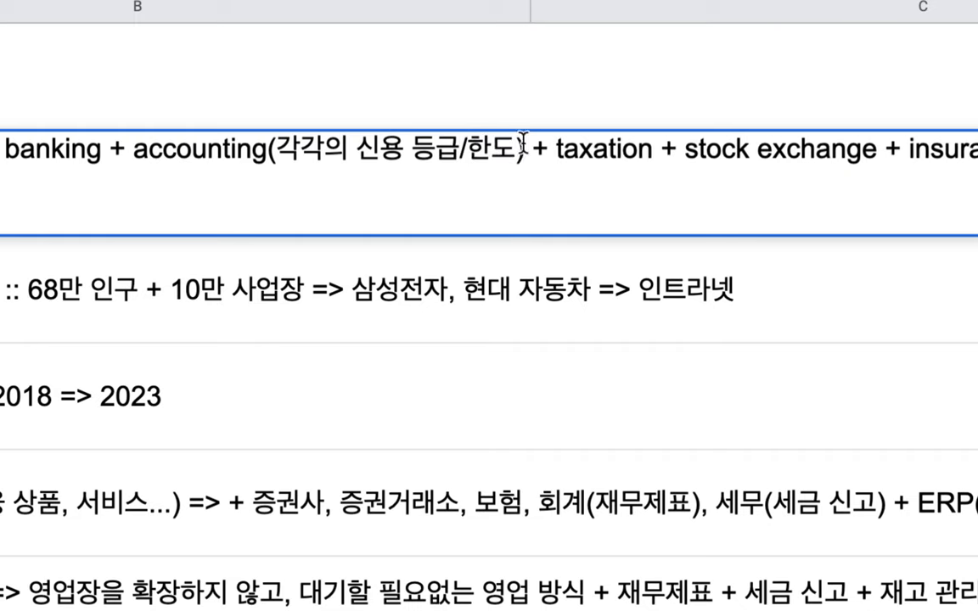
Step: Insert "(세금 신고)" directly after "taxation" in item 2
{"action": "left_click", "coordinate": [651, 151]}
{"action": "type", "text": "("}
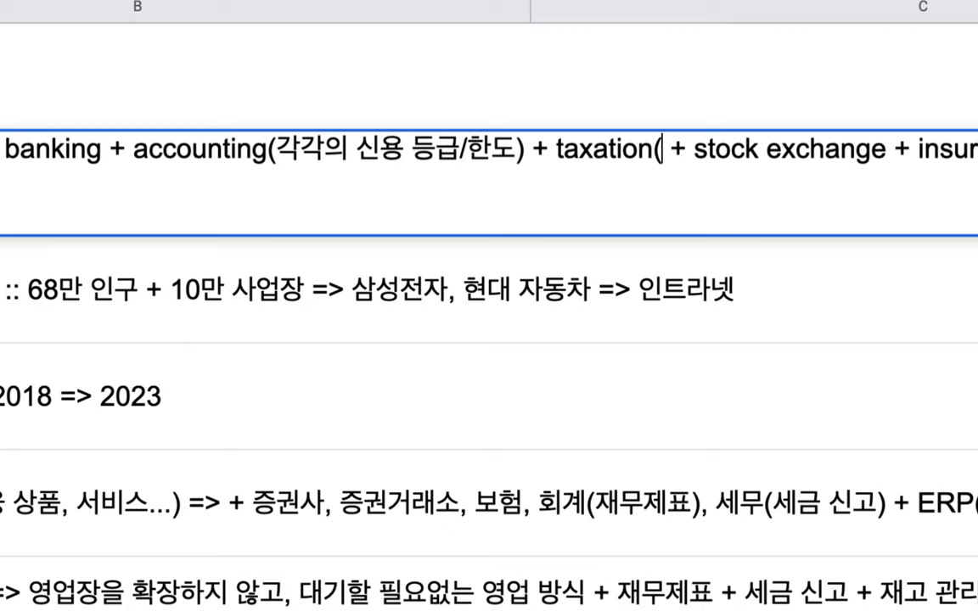
{"action": "type", "text": "세금 신고)"}
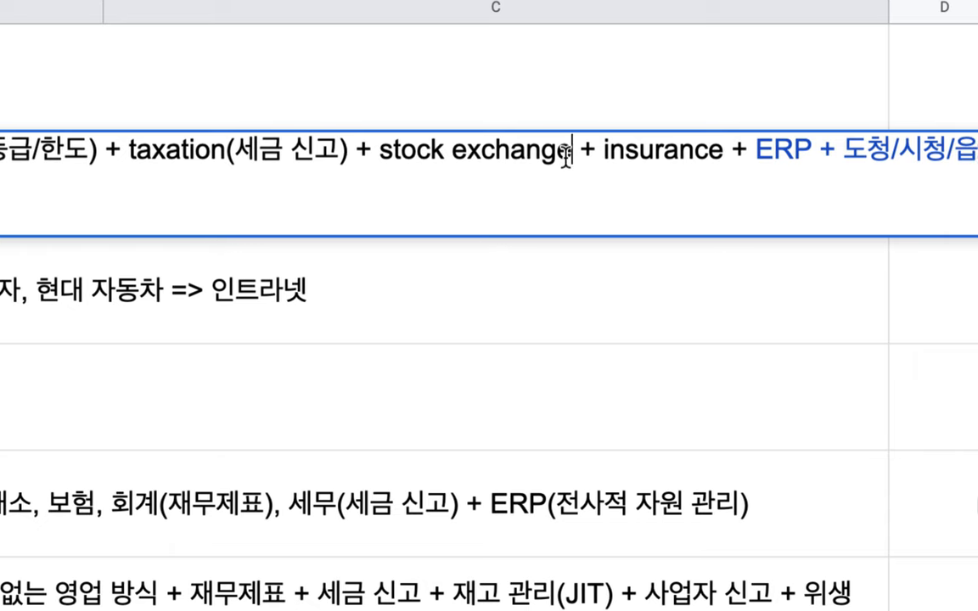
Step: Insert "(주식/채권/파생 거래)" directly after "stock exchange" in item 2 and highlight the expanded terms
{"action": "left_click", "coordinate": [566, 153]}
{"action": "type", "text": "("}
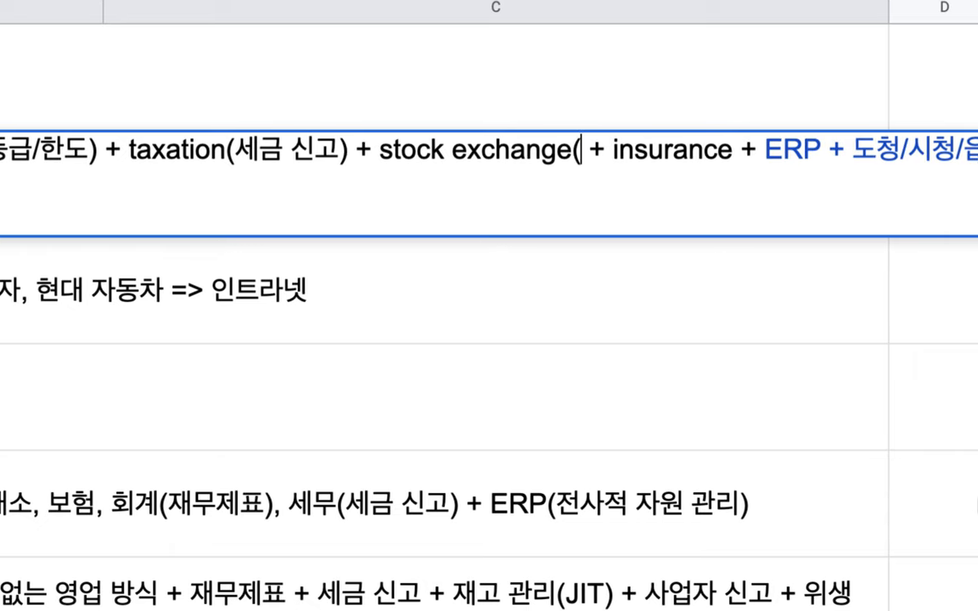
{"action": "type", "text": "주식/책"}
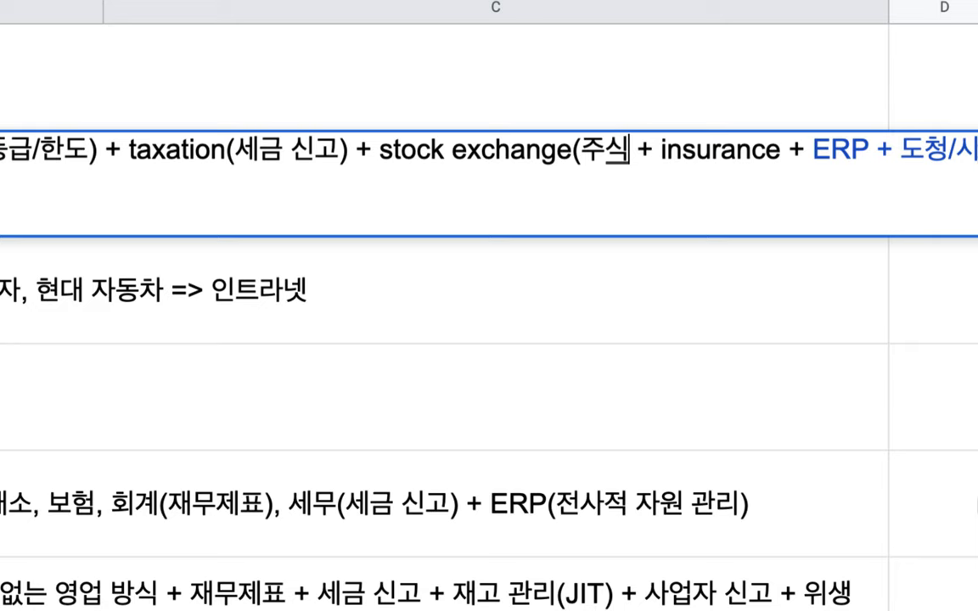
{"action": "type", "text": "권/파생 거래"}
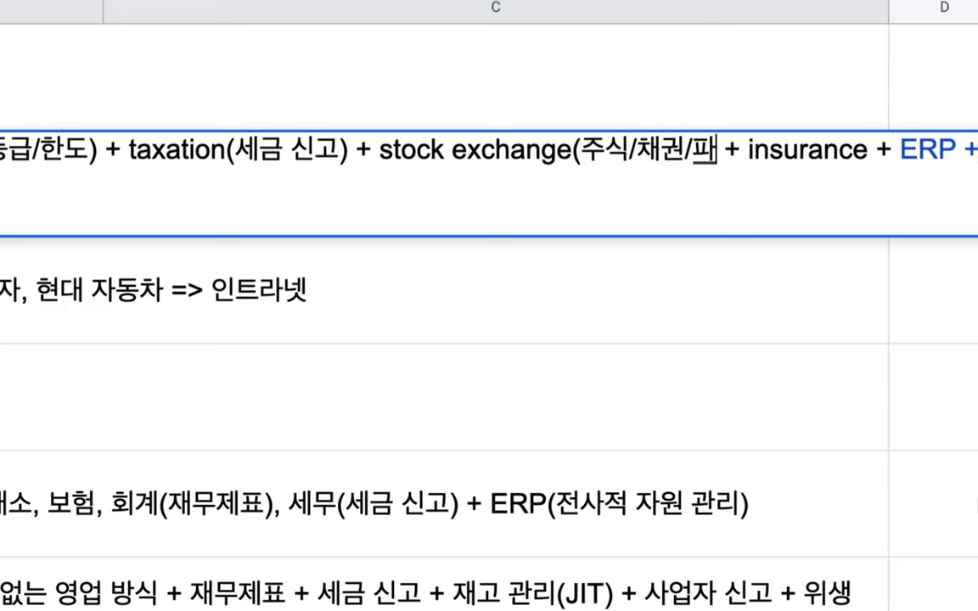
{"action": "type", "text": ")"}
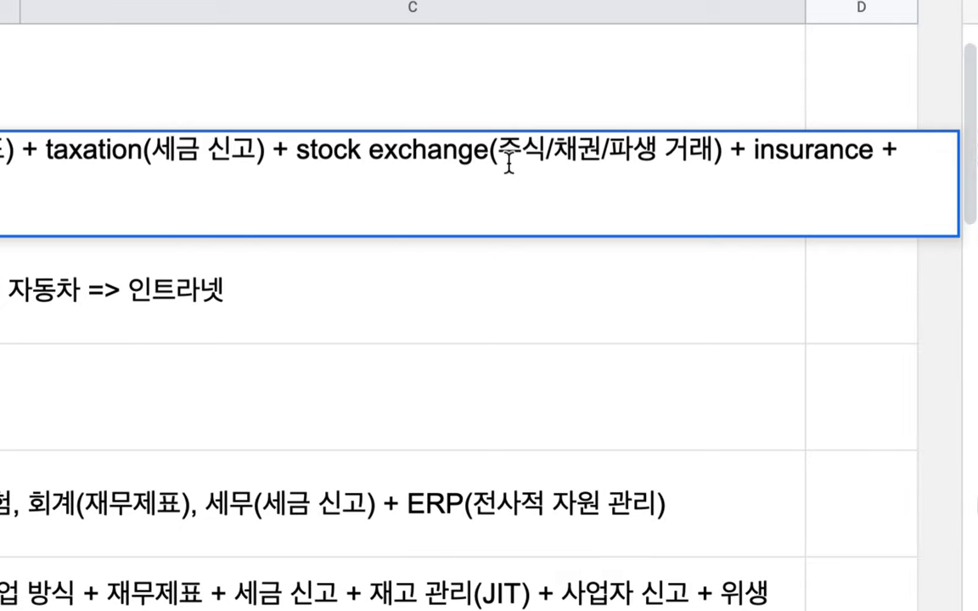
{"action": "left_click_drag", "start_coordinate": [841, 149], "coordinate": [356, 164]}
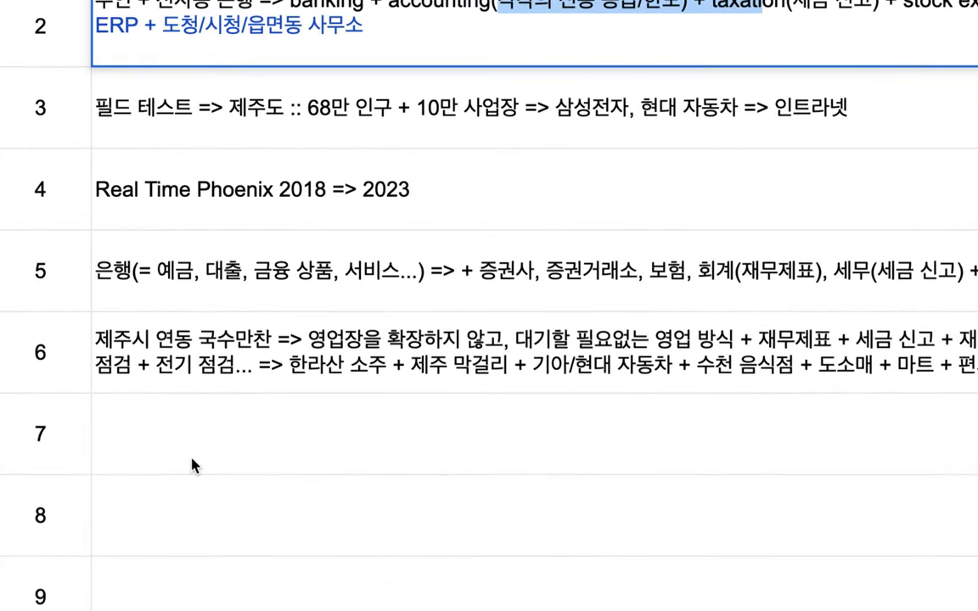
Step: Enter "어떤 종류의 수수료도 없는 은행" as item 7 and highlight the word "수수료" in it
{"action": "left_click", "coordinate": [189, 465]}
{"action": "type", "text": "어뜨"}
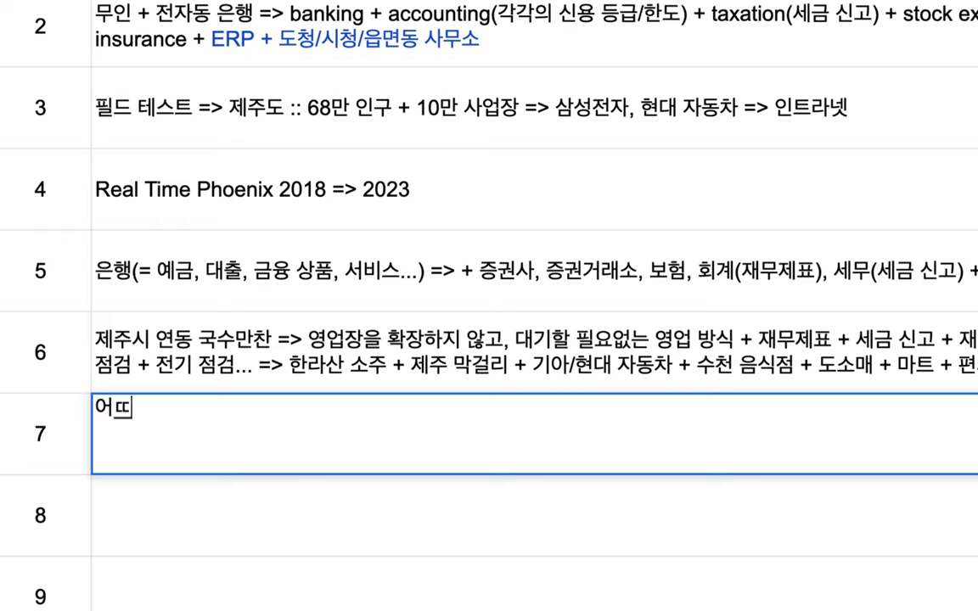
{"action": "type", "text": " 종류의 수수료"}
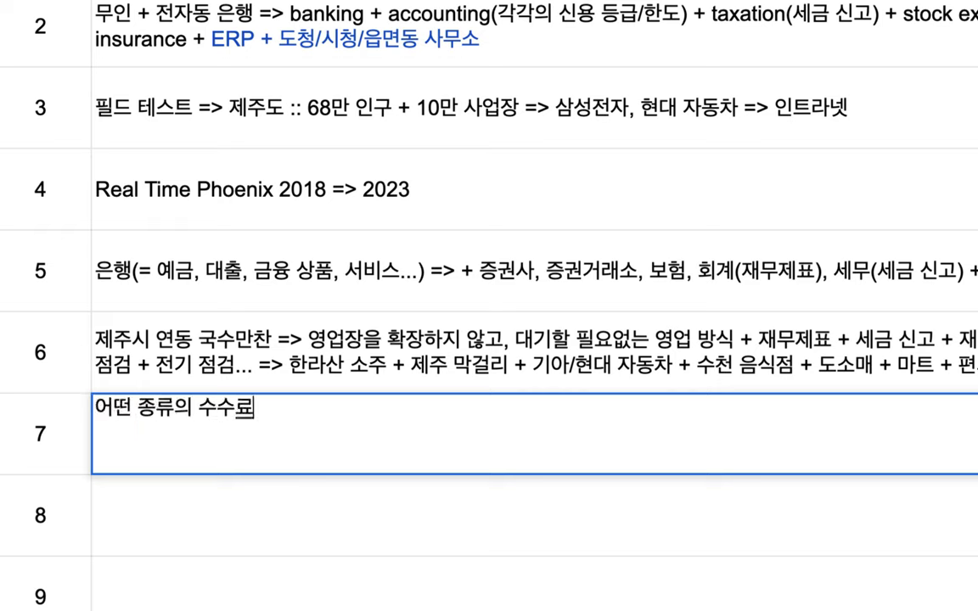
{"action": "type", "text": "도 없는 "}
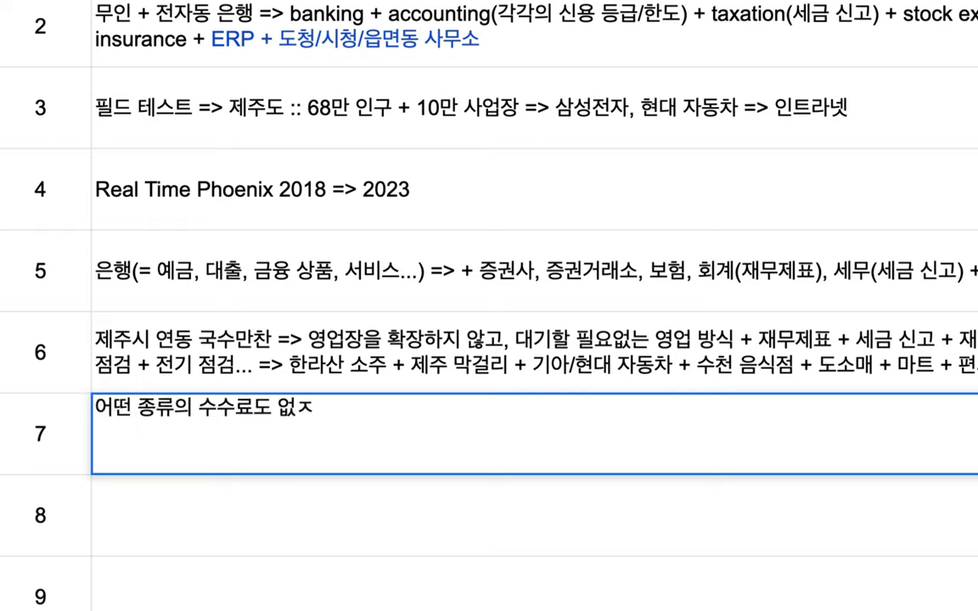
{"action": "type", "text": "은행"}
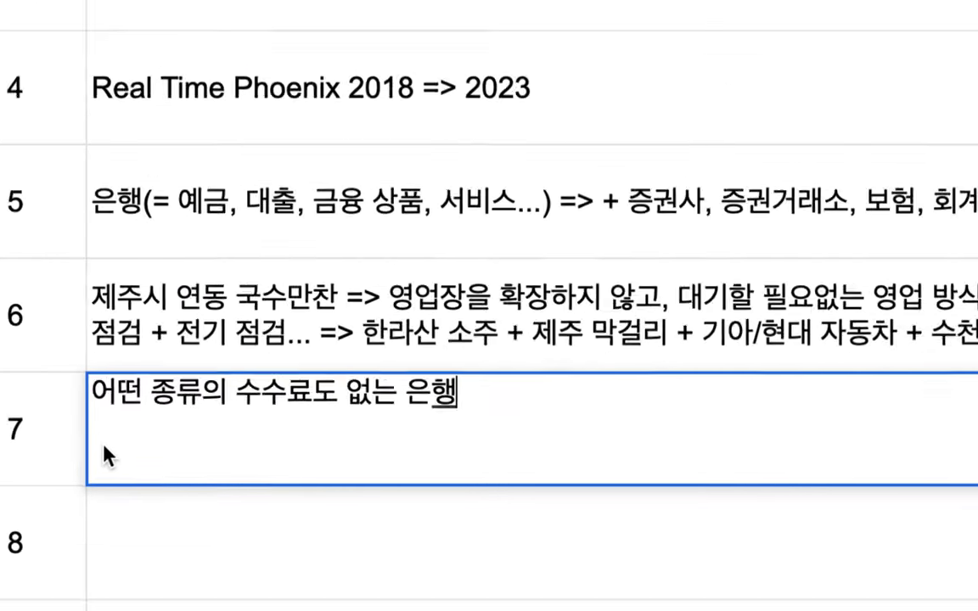
{"action": "left_click_drag", "start_coordinate": [236, 394], "coordinate": [325, 394]}
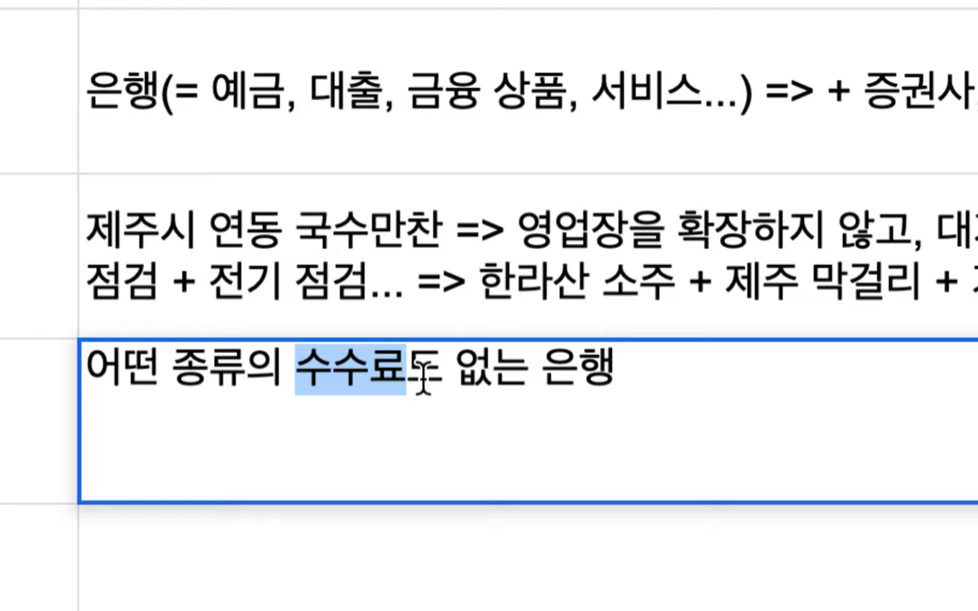
Step: Append "=> 예대마진" to the end of item 7 and highlight "예대" in the added term
{"action": "left_click", "coordinate": [632, 374]}
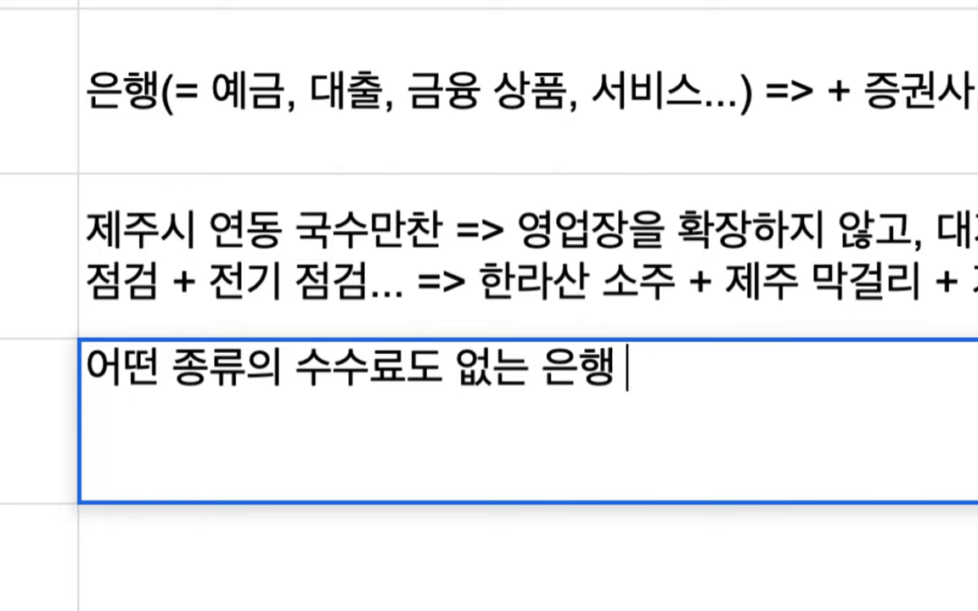
{"action": "type", "text": "=> "}
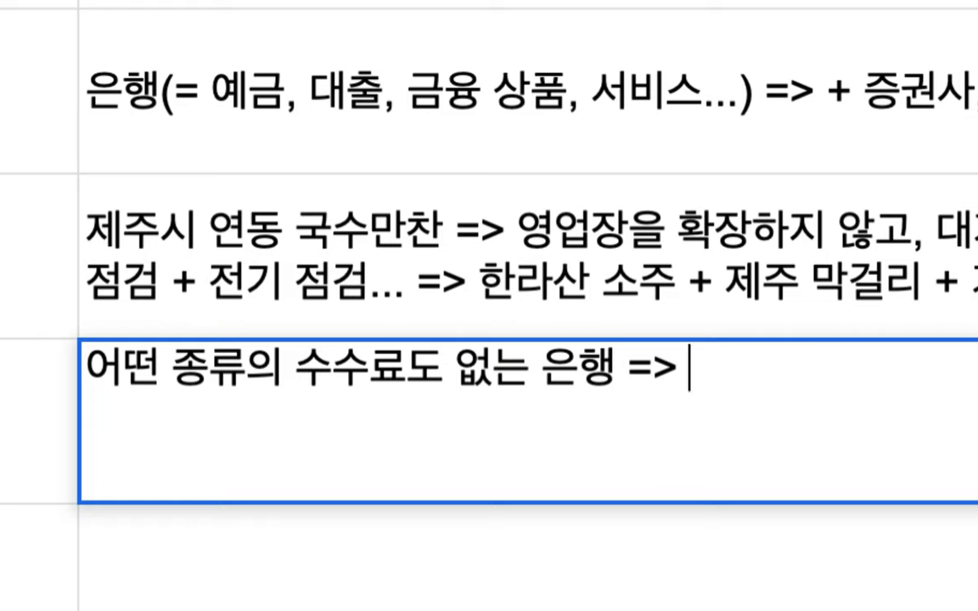
{"action": "type", "text": "예대마진"}
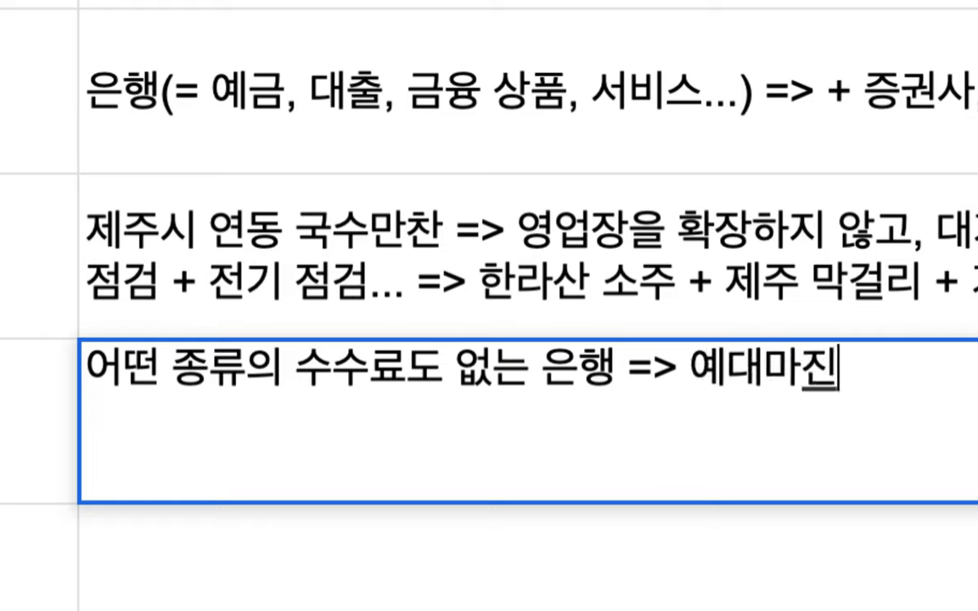
{"action": "left_click_drag", "start_coordinate": [693, 367], "coordinate": [818, 371]}
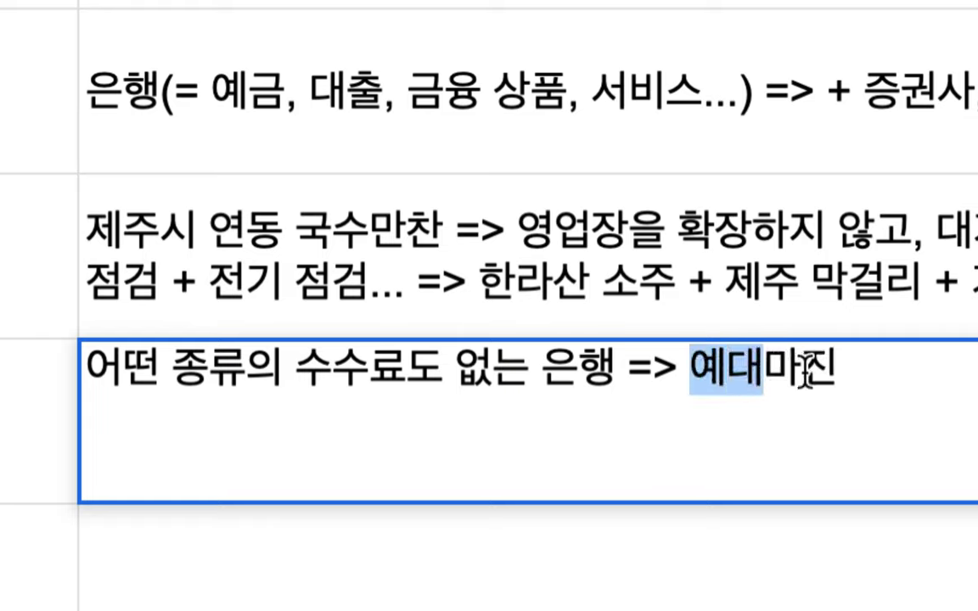
{"action": "left_click", "coordinate": [801, 370]}
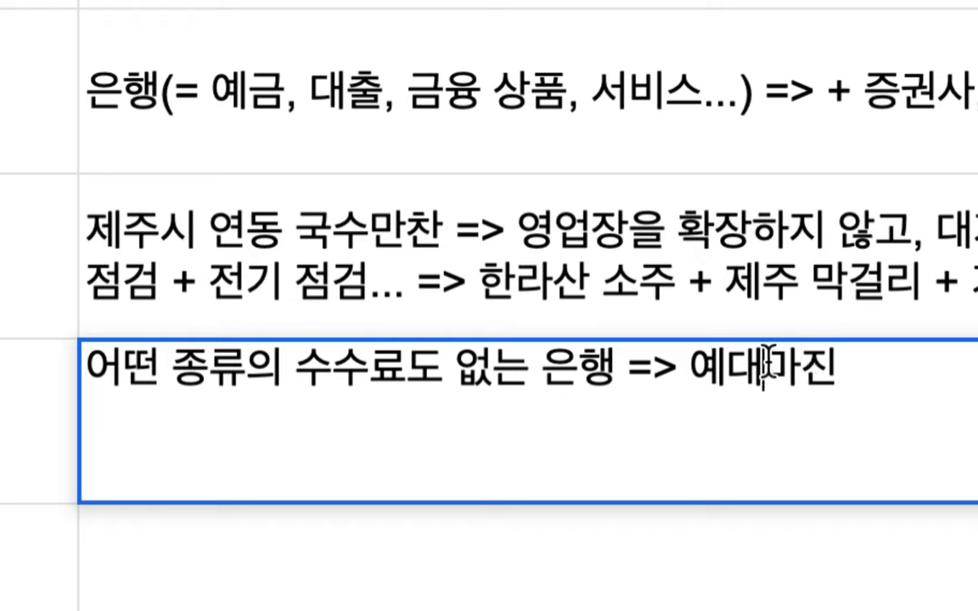
Step: Insert "수익 구조:" before "예대마진" in item 7 and highlight the whole phrase
{"action": "double_click", "coordinate": [729, 351]}
{"action": "left_click", "coordinate": [692, 367]}
{"action": "type", "text": "수익 구"}
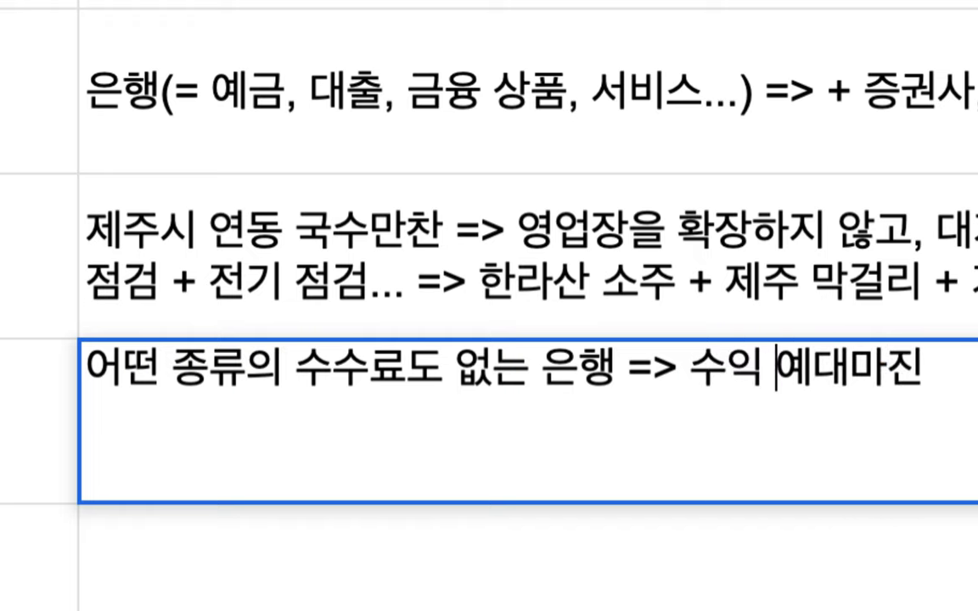
{"action": "type", "text": "조:"}
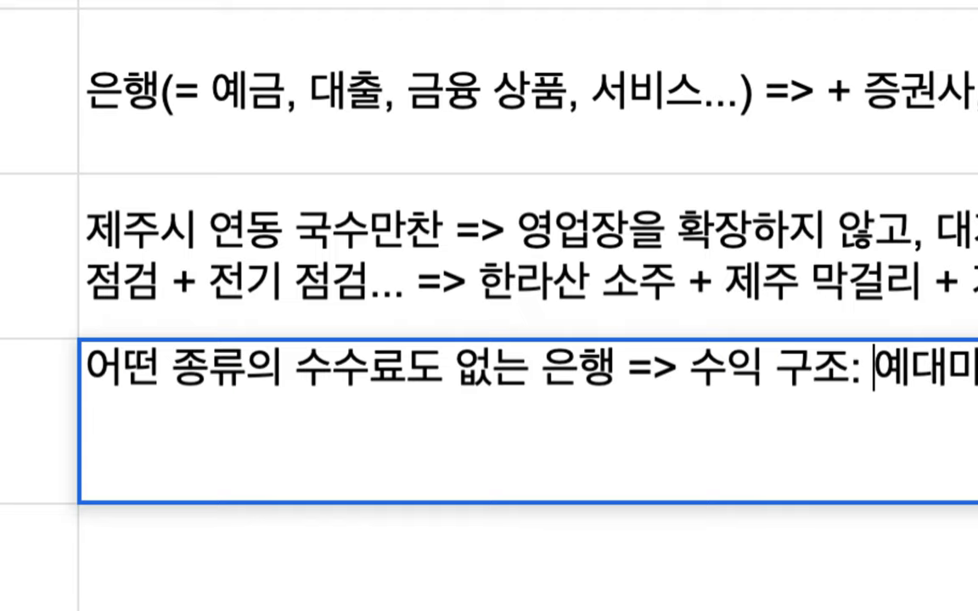
{"action": "scroll", "coordinate": [812, 349], "scroll_direction": "right", "scroll_amount": 5}
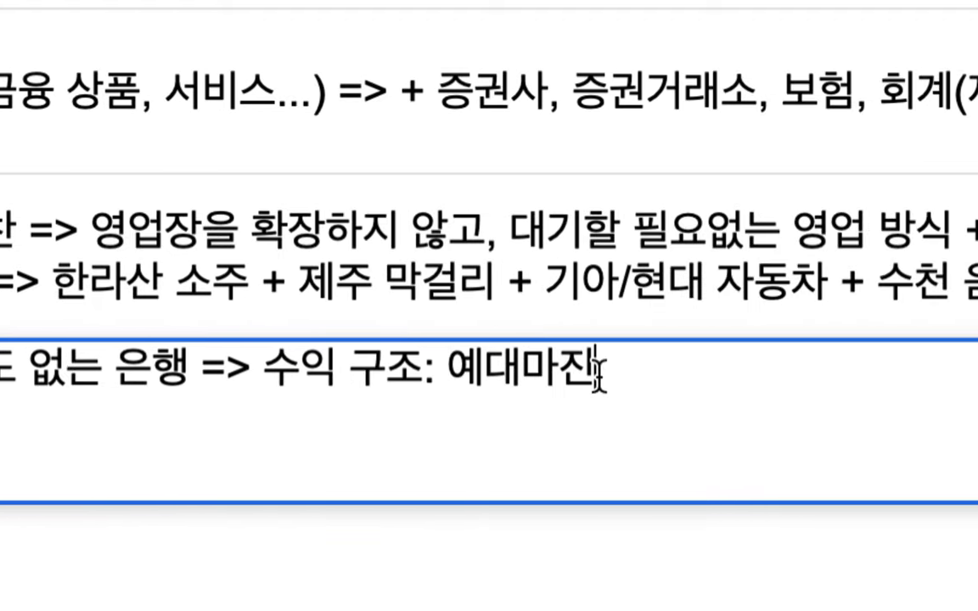
{"action": "left_click_drag", "start_coordinate": [264, 371], "coordinate": [629, 374]}
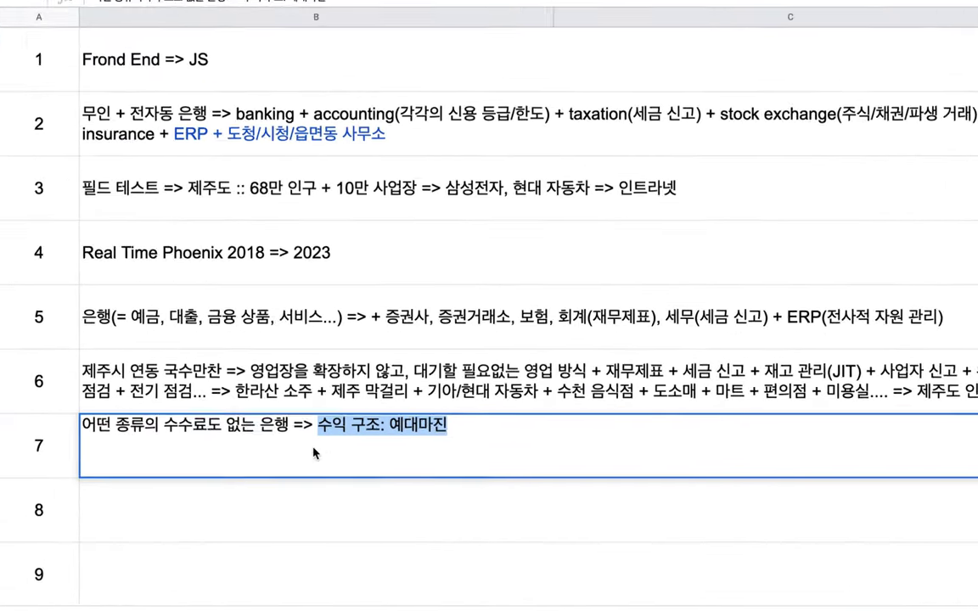
Step: Add "(Loan-deposit margin)" directly after "예대마진" in item 7
{"action": "left_click", "coordinate": [414, 431]}
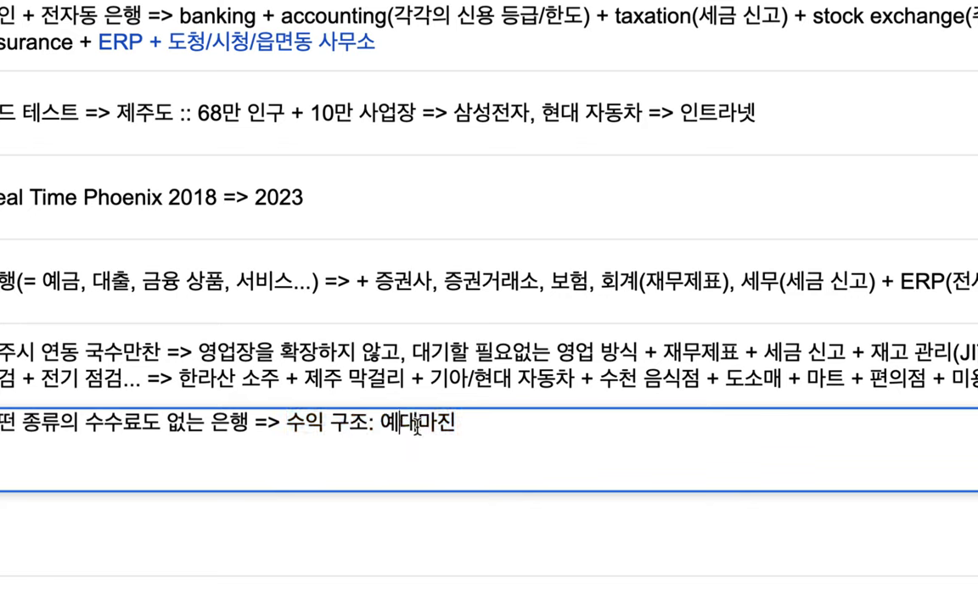
{"action": "type", "text": "(Loan"}
{"action": "type", "text": "n"}
{"action": "key", "text": "BackSpace"}
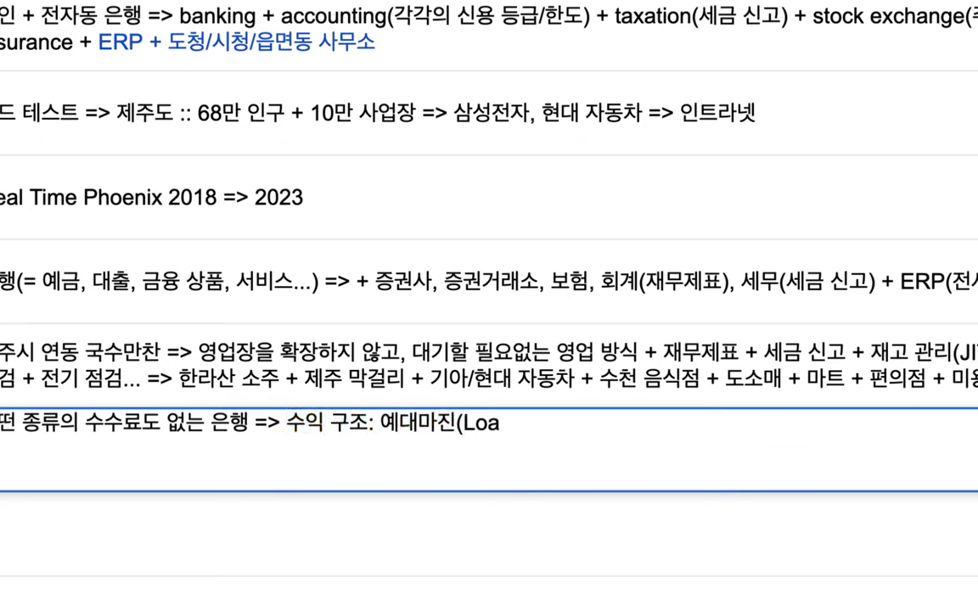
{"action": "type", "text": "n-depos"}
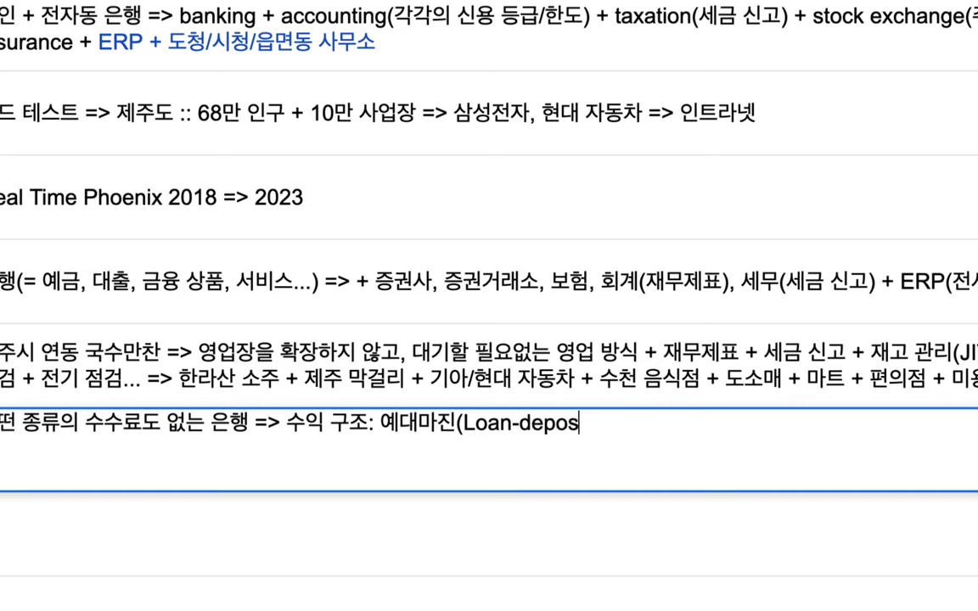
{"action": "type", "text": "it margint"}
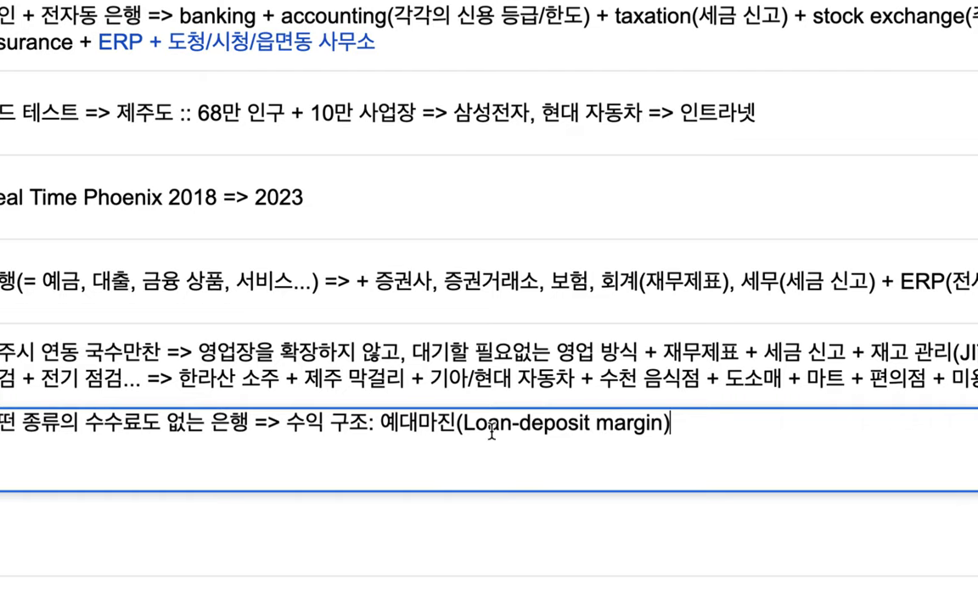
Step: Highlight "예대마진", its English translation and the word "deposit" in item 7 to examine the terms
{"action": "left_click_drag", "start_coordinate": [464, 422], "coordinate": [702, 428]}
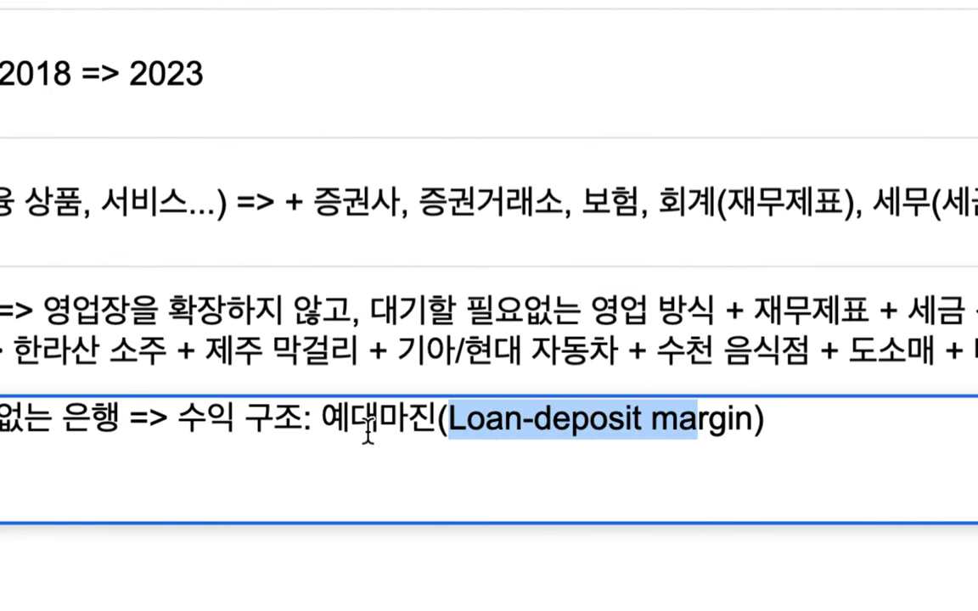
{"action": "left_click_drag", "start_coordinate": [322, 422], "coordinate": [438, 422]}
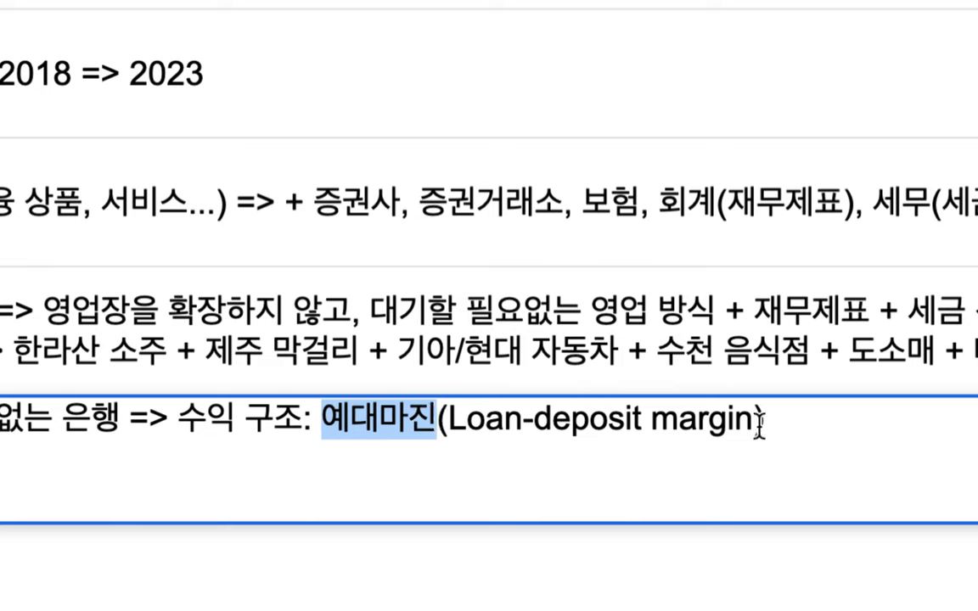
{"action": "left_click_drag", "start_coordinate": [762, 422], "coordinate": [450, 419]}
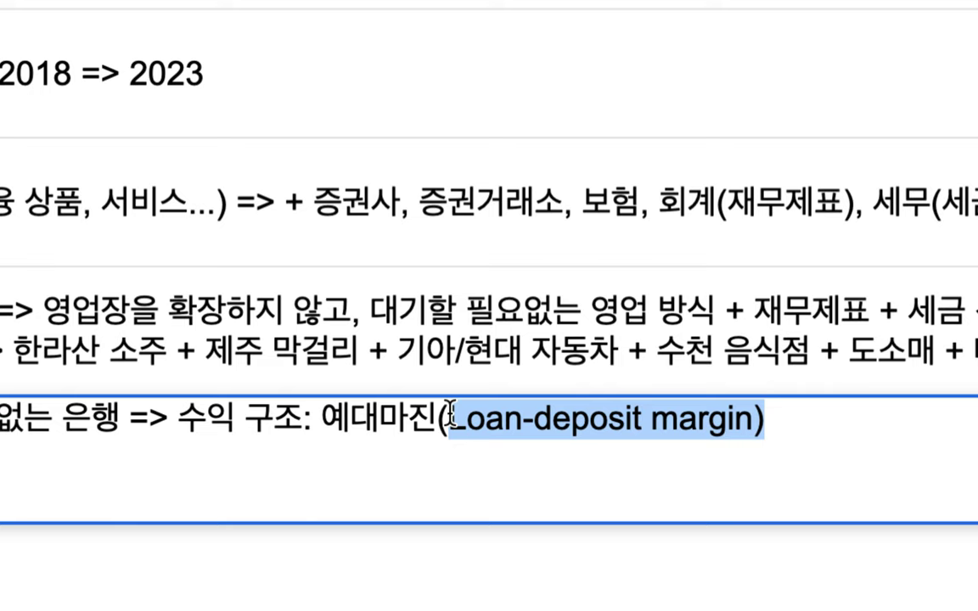
{"action": "left_click", "coordinate": [334, 421]}
{"action": "left_click_drag", "start_coordinate": [323, 422], "coordinate": [773, 435]}
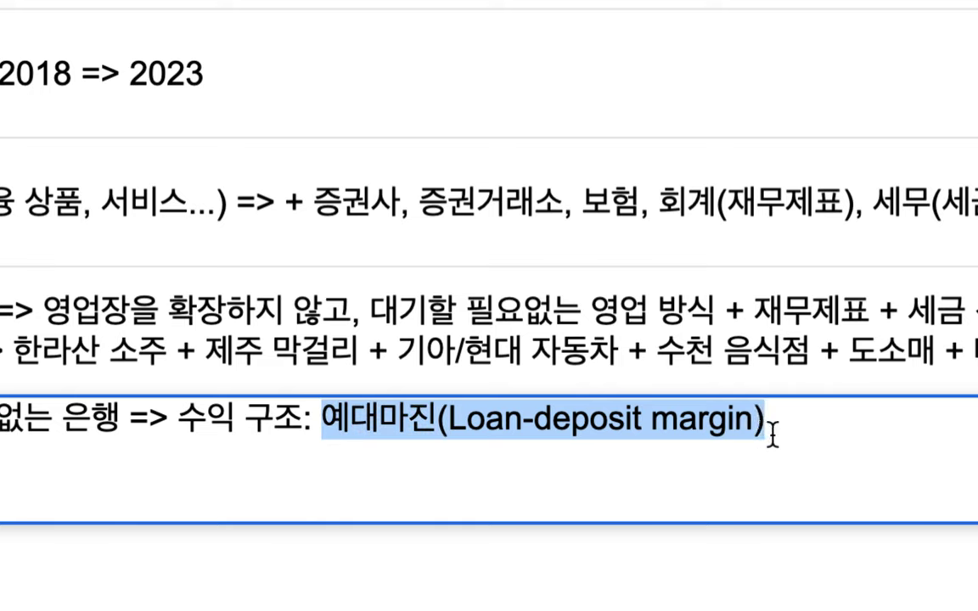
{"action": "double_click", "coordinate": [511, 421]}
{"action": "left_click", "coordinate": [541, 421]}
{"action": "left_click_drag", "start_coordinate": [533, 421], "coordinate": [642, 421]}
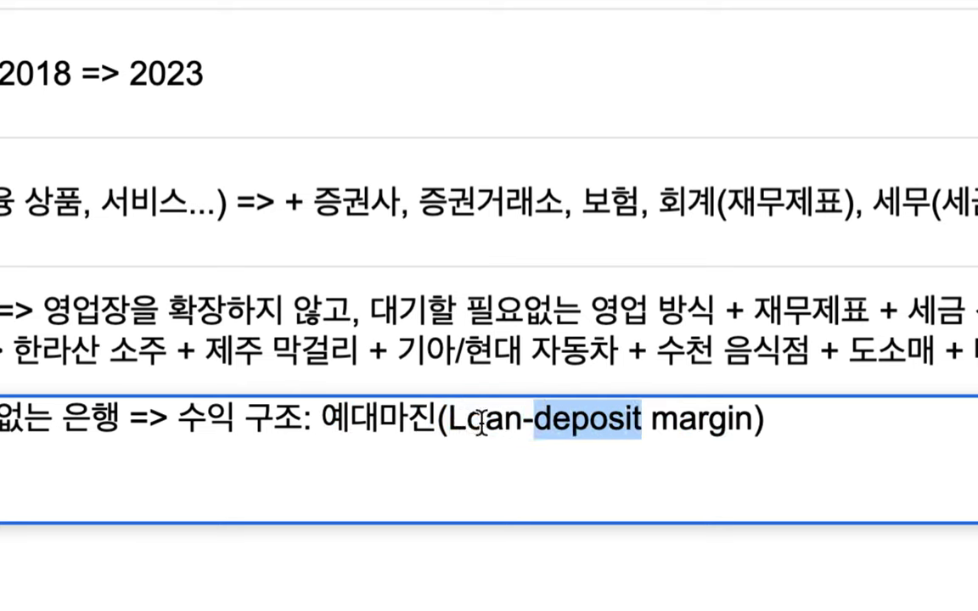
Step: Append "=> 시스템이 자율 결정" to the end of item 7
{"action": "left_click", "coordinate": [810, 422]}
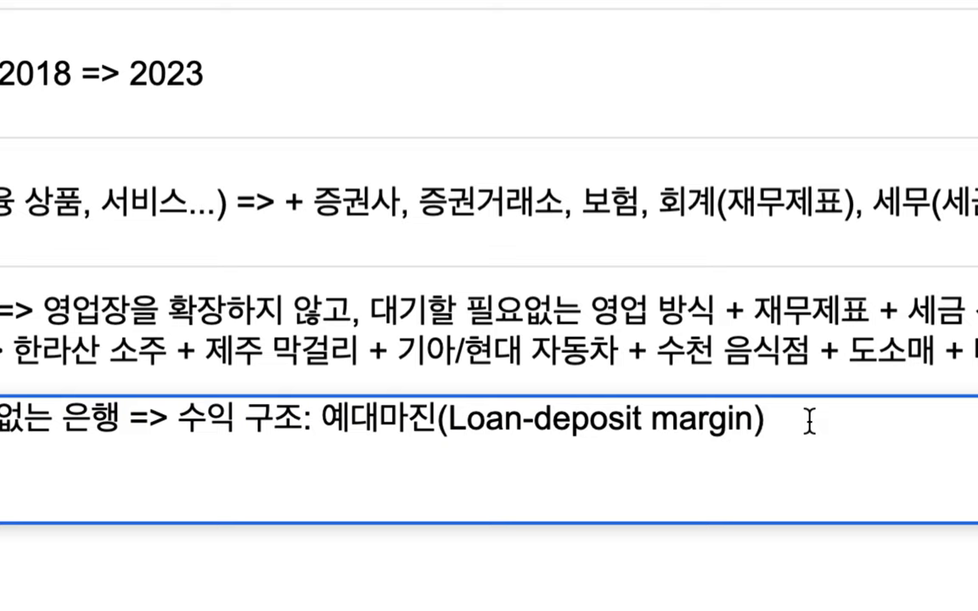
{"action": "type", "text": "=> tl"}
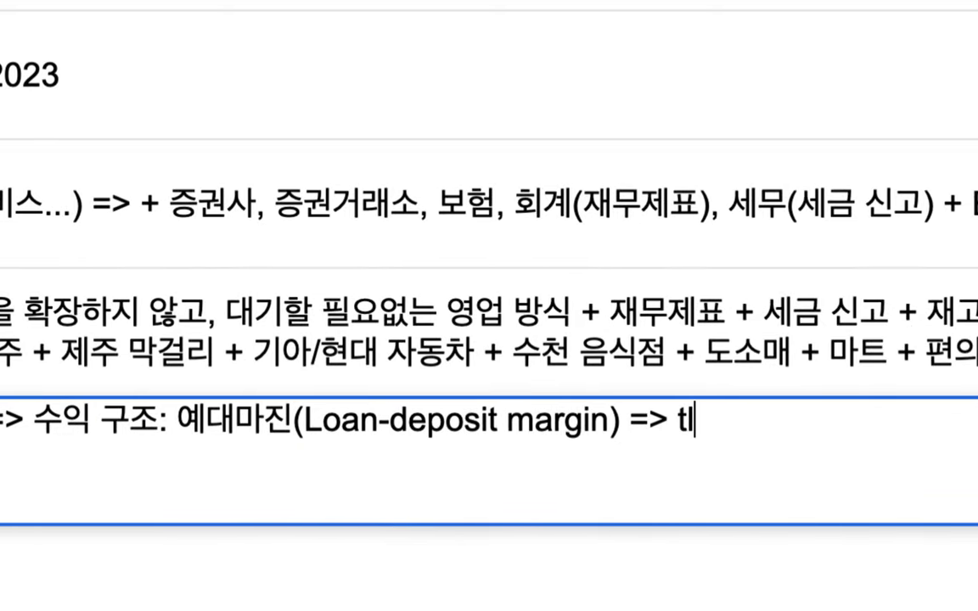
{"action": "type", "text": "시스템이 자율"}
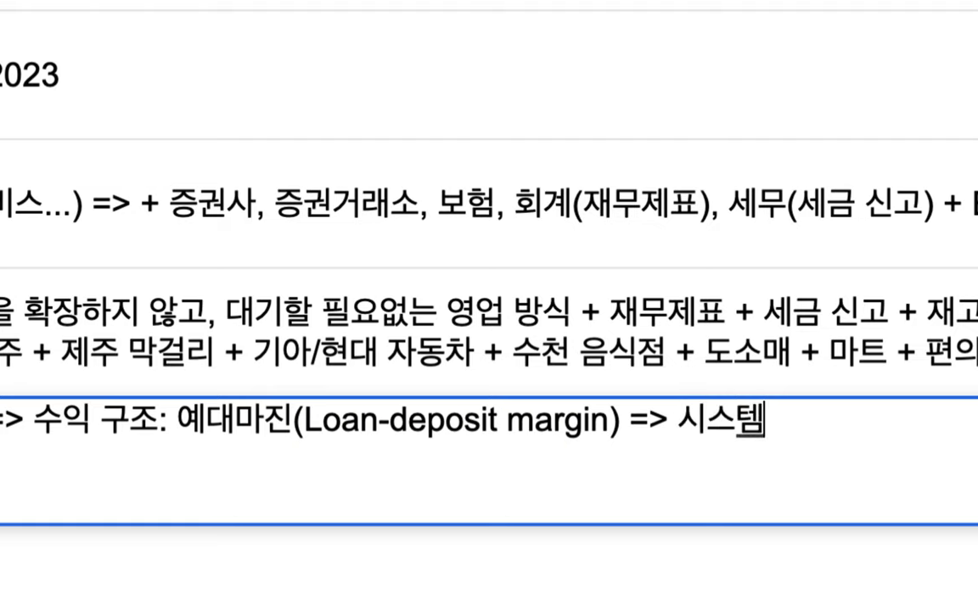
{"action": "type", "text": " 결정"}
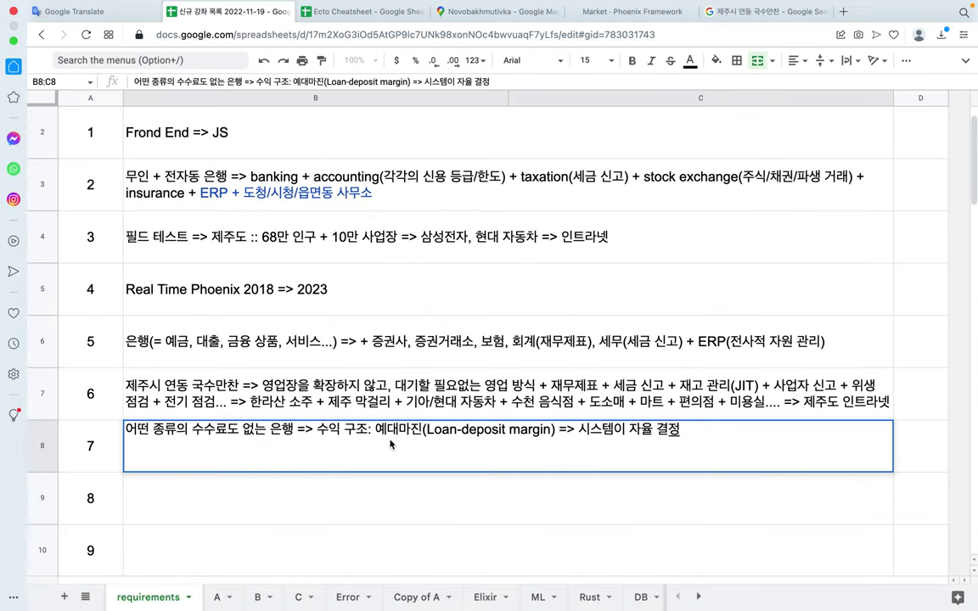
Step: Highlight the loan-deposit margin term in item 7 and "무인 + 전자동 은행" in item 2, leaving both texts as they are
{"action": "left_click_drag", "start_coordinate": [377, 430], "coordinate": [545, 429]}
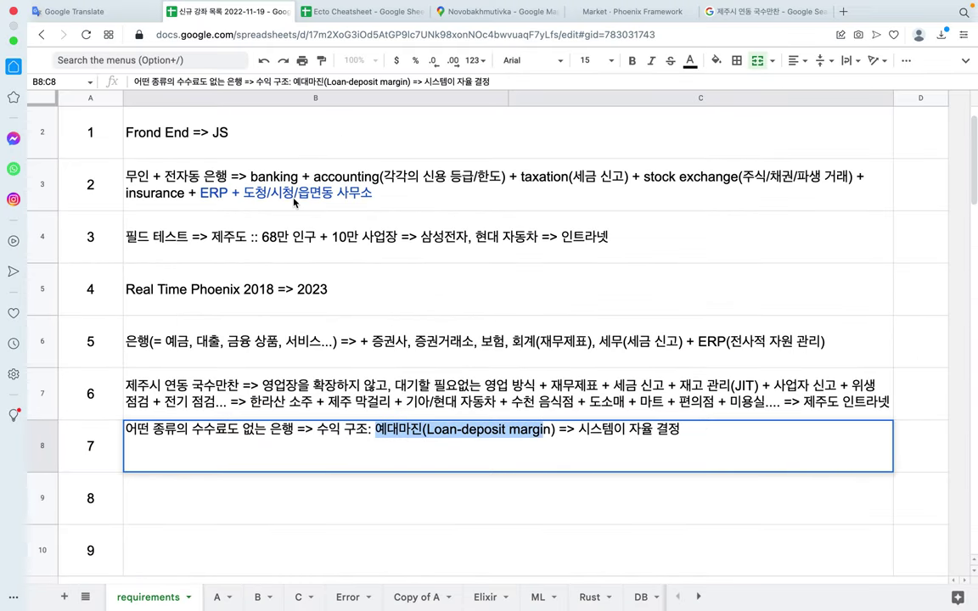
{"action": "double_click", "coordinate": [201, 193]}
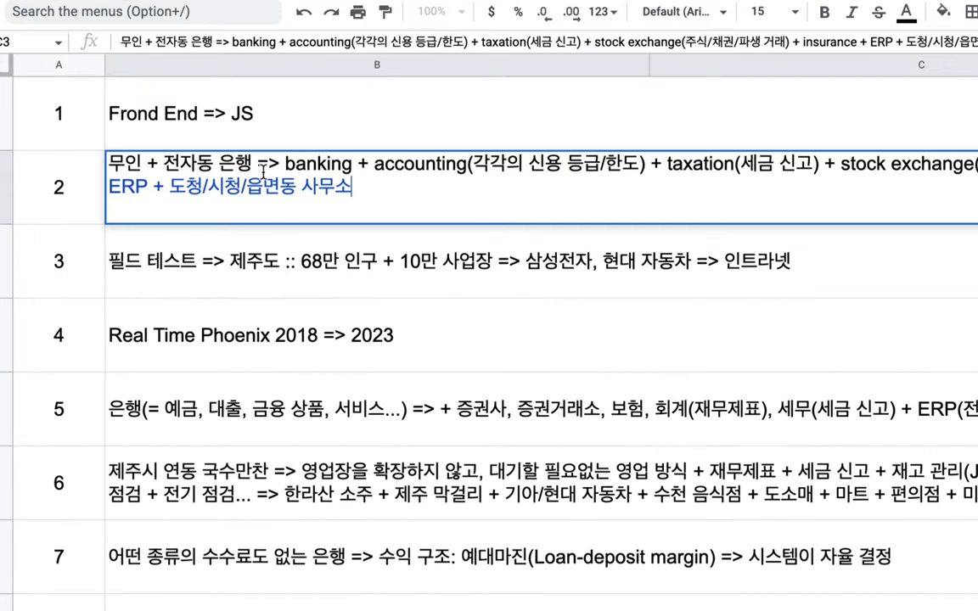
{"action": "left_click_drag", "start_coordinate": [228, 172], "coordinate": [109, 168]}
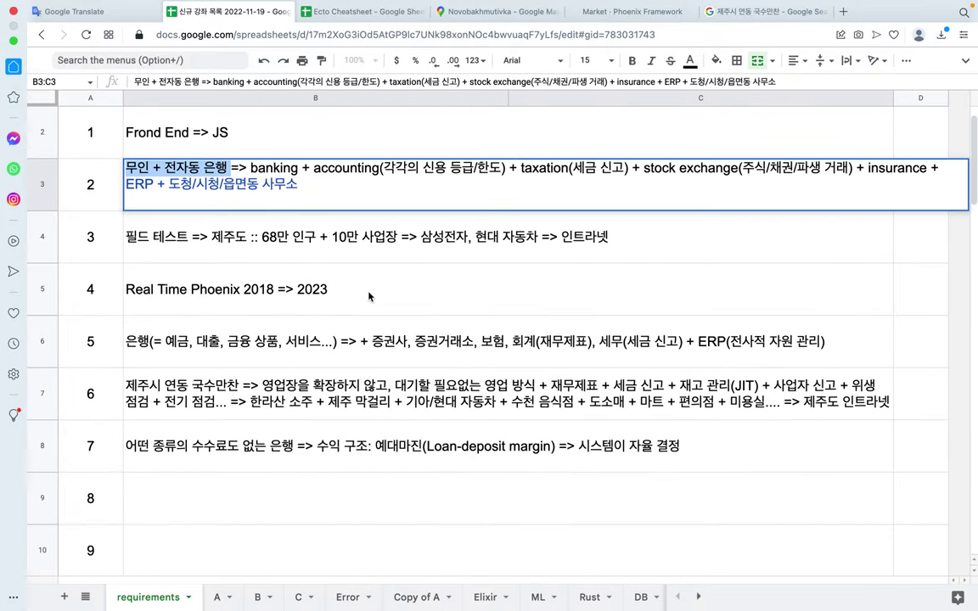
{"action": "left_click", "coordinate": [370, 297]}
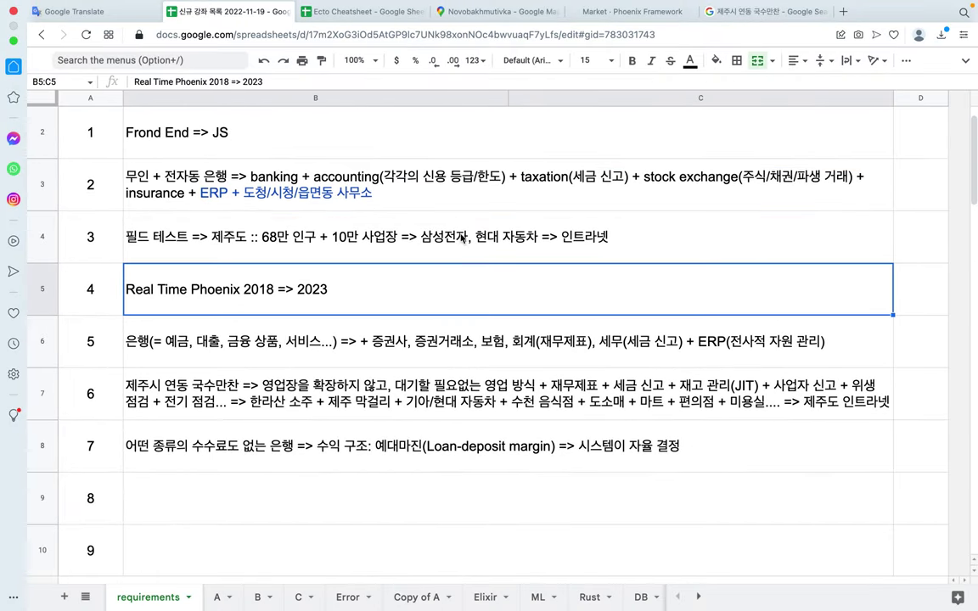
Step: Examine the running Market storefront page and the market project's lib files in the code editor
{"action": "left_click", "coordinate": [628, 12]}
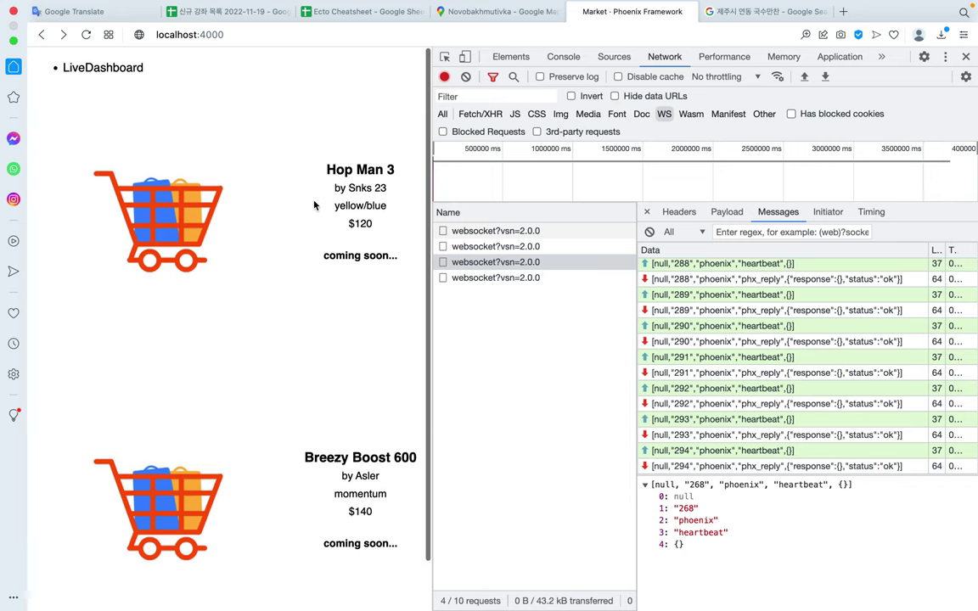
{"action": "scroll", "coordinate": [314, 205], "scroll_direction": "down", "scroll_amount": 1}
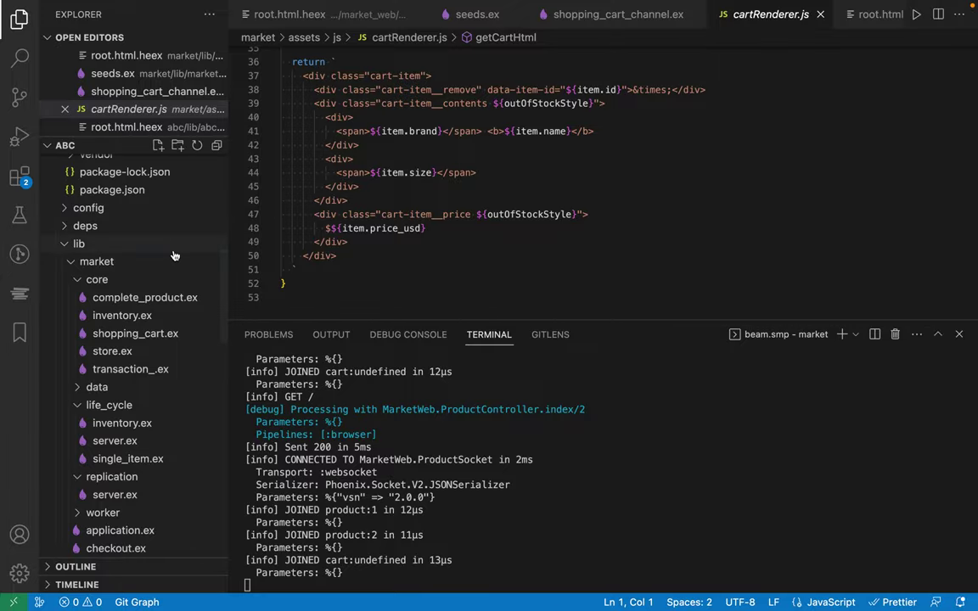
{"action": "scroll", "coordinate": [173, 256], "scroll_direction": "down", "scroll_amount": 10}
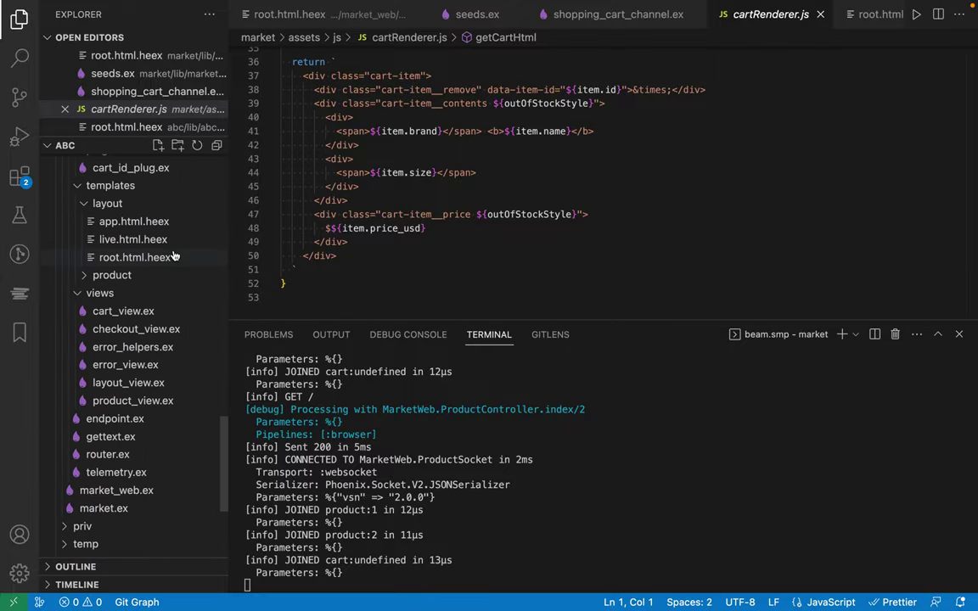
{"action": "scroll", "coordinate": [172, 257], "scroll_direction": "up", "scroll_amount": 10}
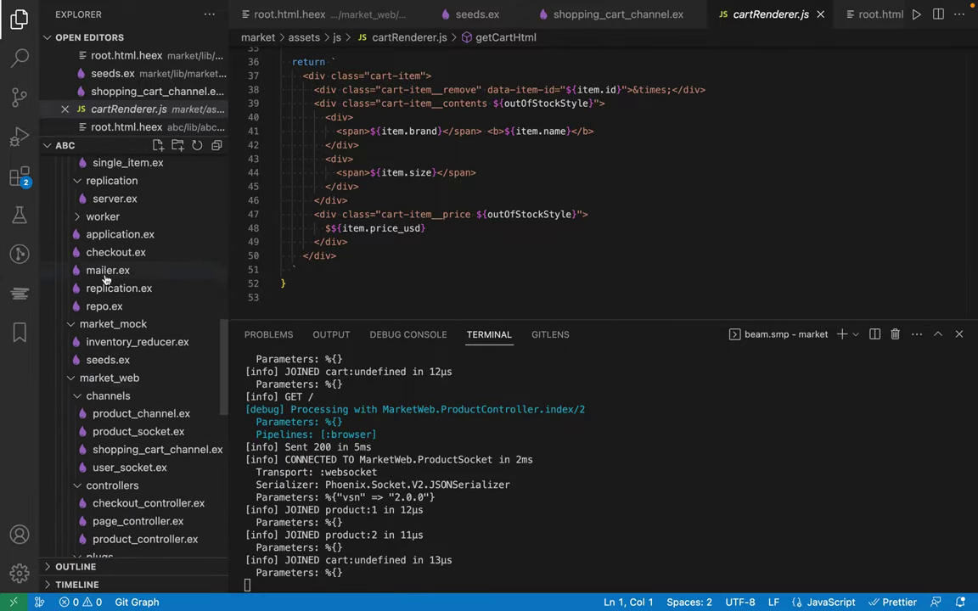
{"action": "scroll", "coordinate": [106, 278], "scroll_direction": "up", "scroll_amount": 1}
{"action": "key", "text": "ctrl+Left"}
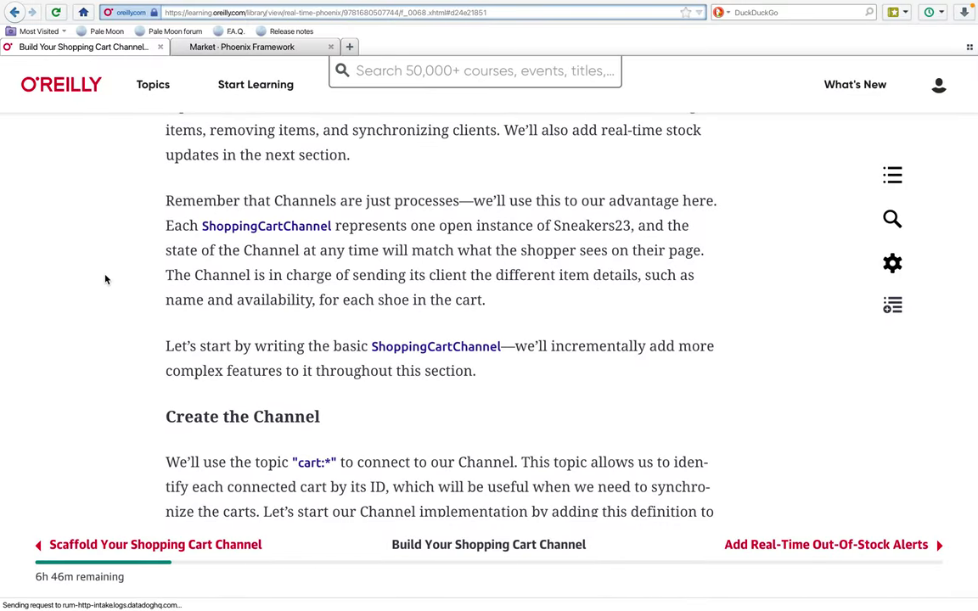
{"action": "key", "text": "ctrl+Left"}
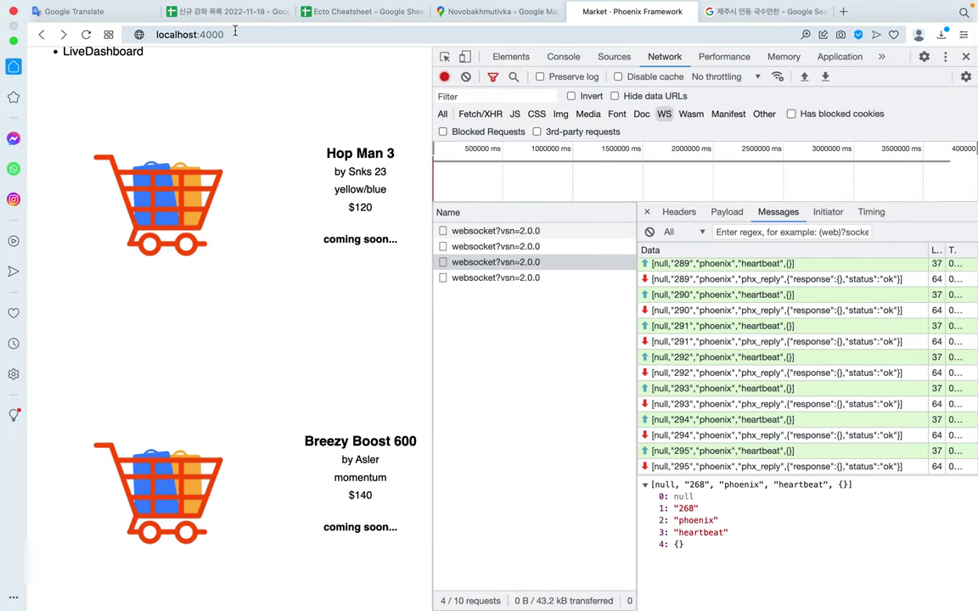
Step: Look at the image search results for "제주시 연동 국수만찬" and return to the requirements sheet
{"action": "left_click", "coordinate": [233, 11]}
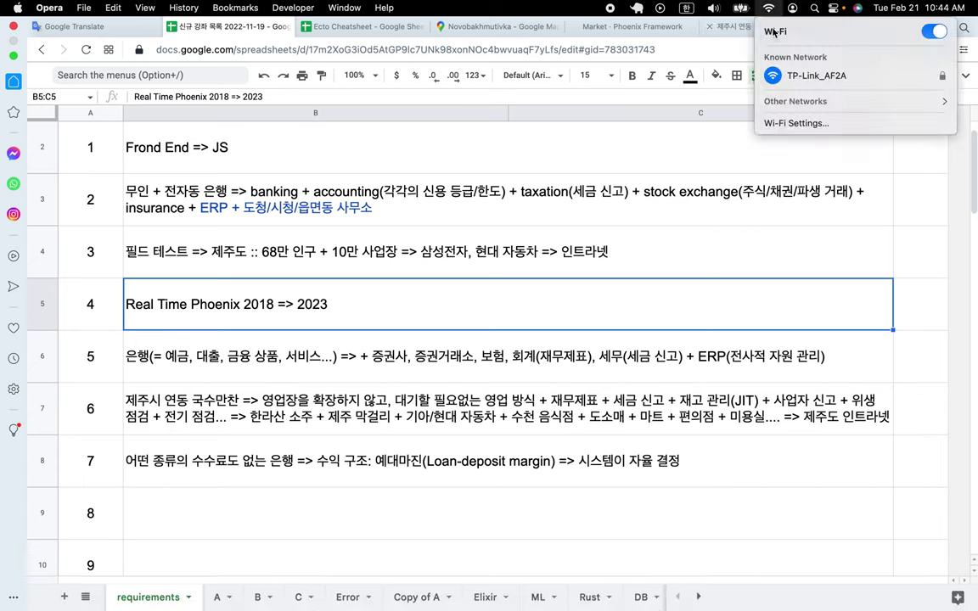
{"action": "left_click", "coordinate": [745, 27]}
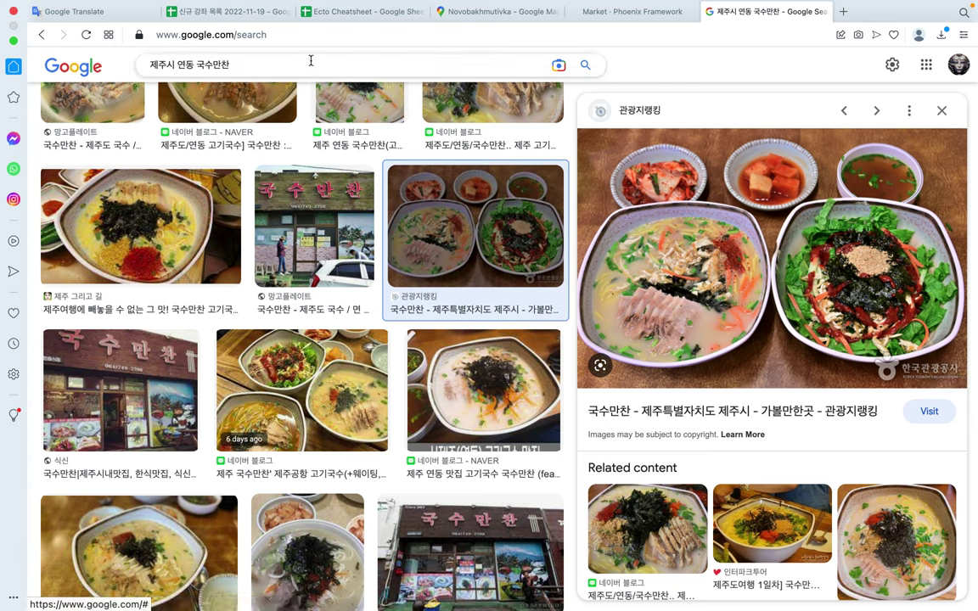
{"action": "left_click", "coordinate": [253, 17]}
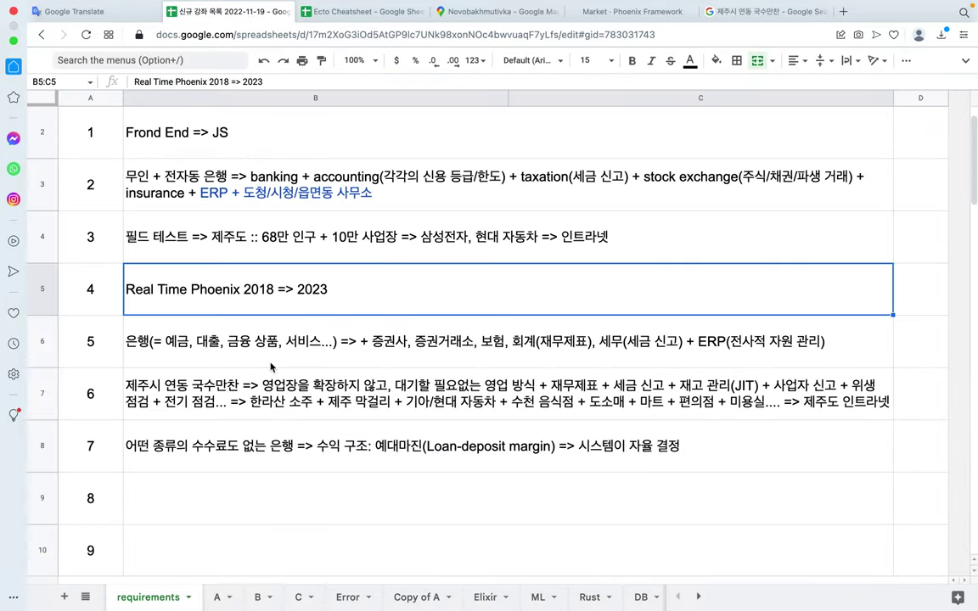
Step: Write "10만 사업장 => 하나의 Supply chain" as item 8 of the requirements list
{"action": "scroll", "coordinate": [170, 493], "scroll_direction": "down", "scroll_amount": 5}
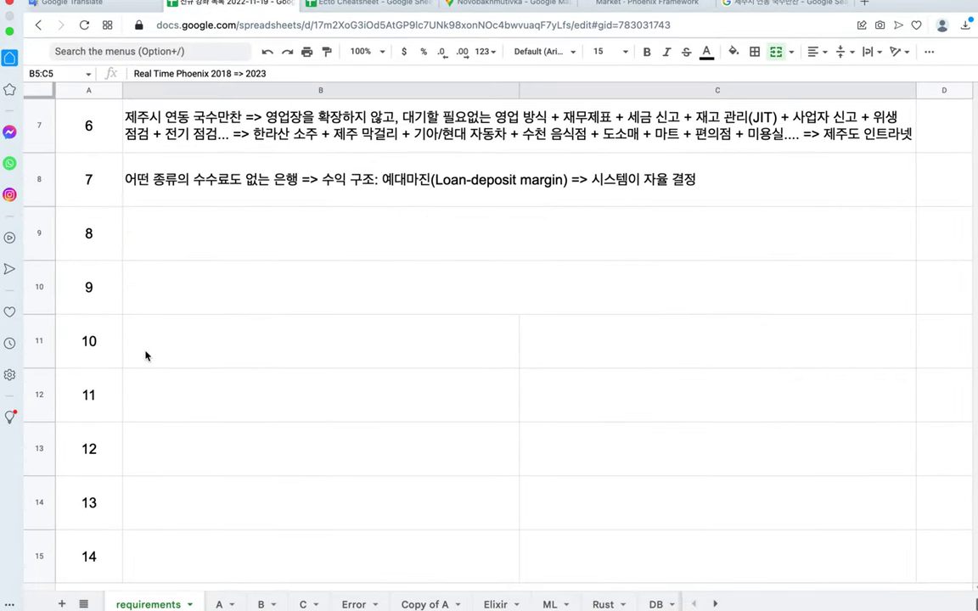
{"action": "double_click", "coordinate": [231, 210]}
{"action": "type", "text": "녜"}
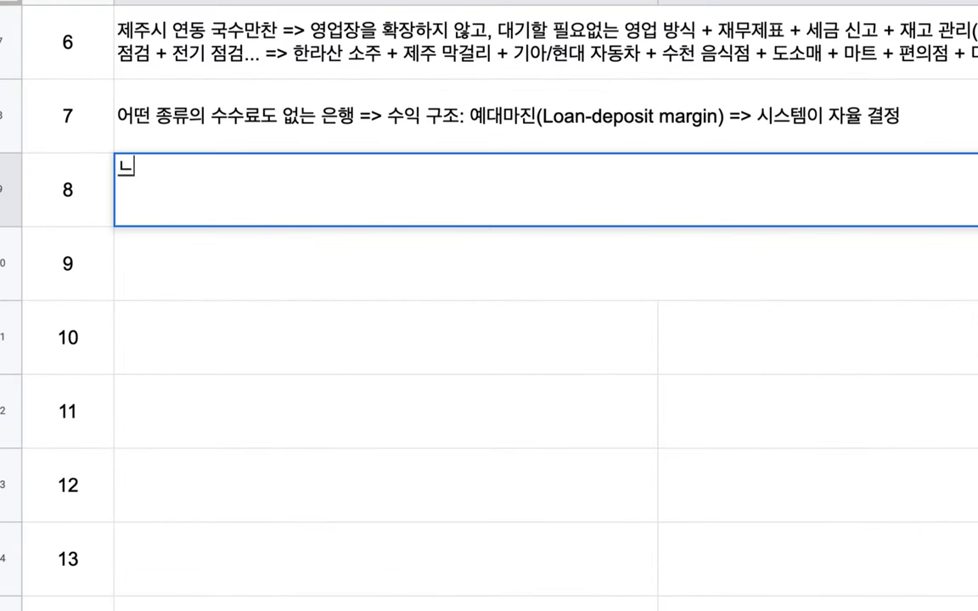
{"action": "key", "text": "BackSpace"}
{"action": "type", "text": "Supp"}
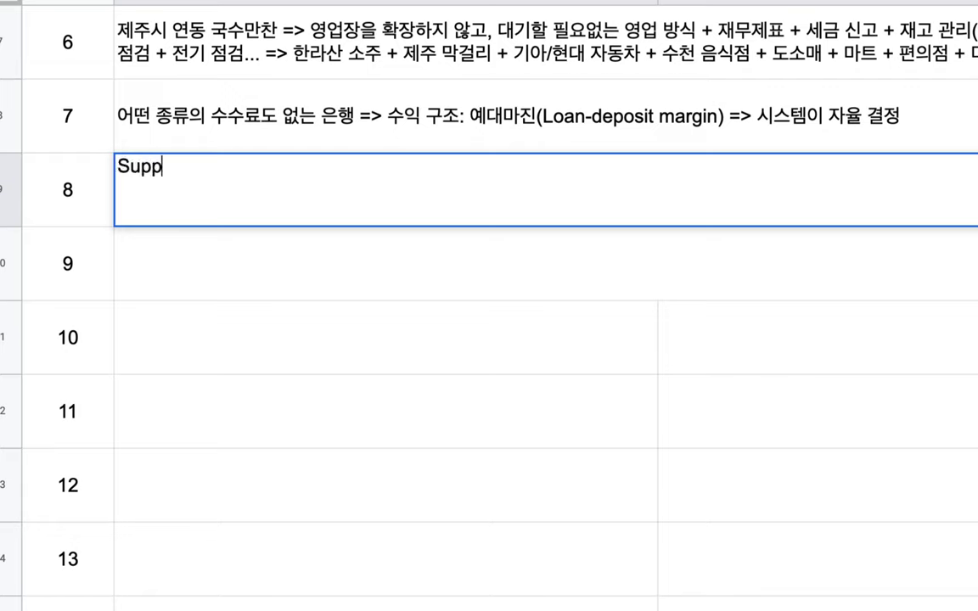
{"action": "type", "text": "ly chain"}
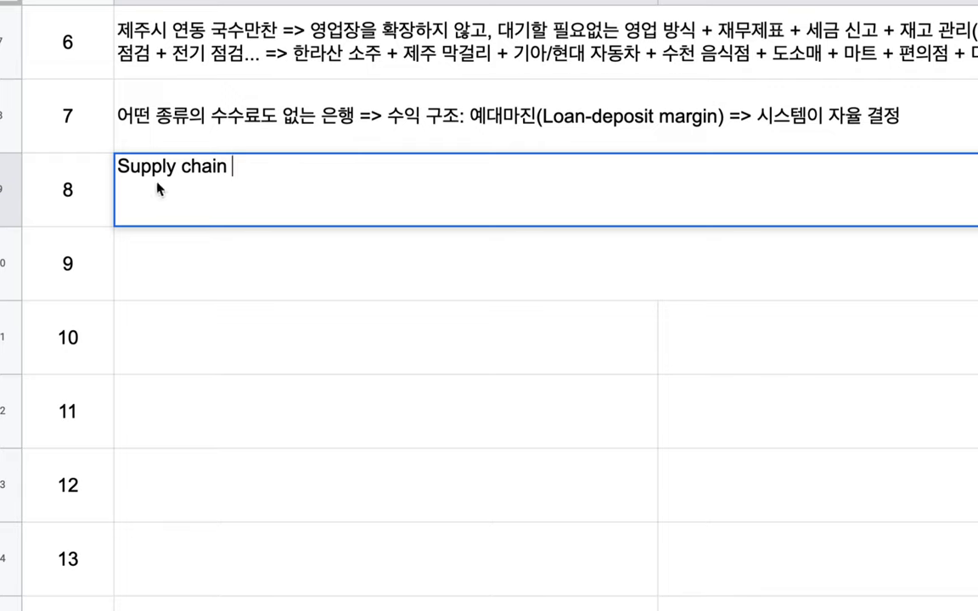
{"action": "key", "text": "Home"}
{"action": "type", "text": "10매 사업장 ="}
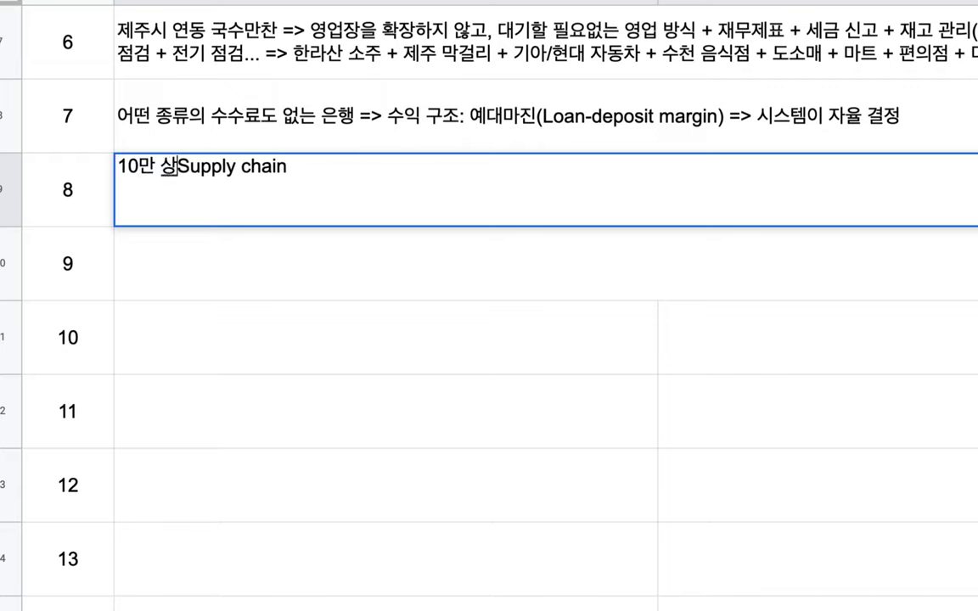
{"action": "type", "text": "> 하나의"}
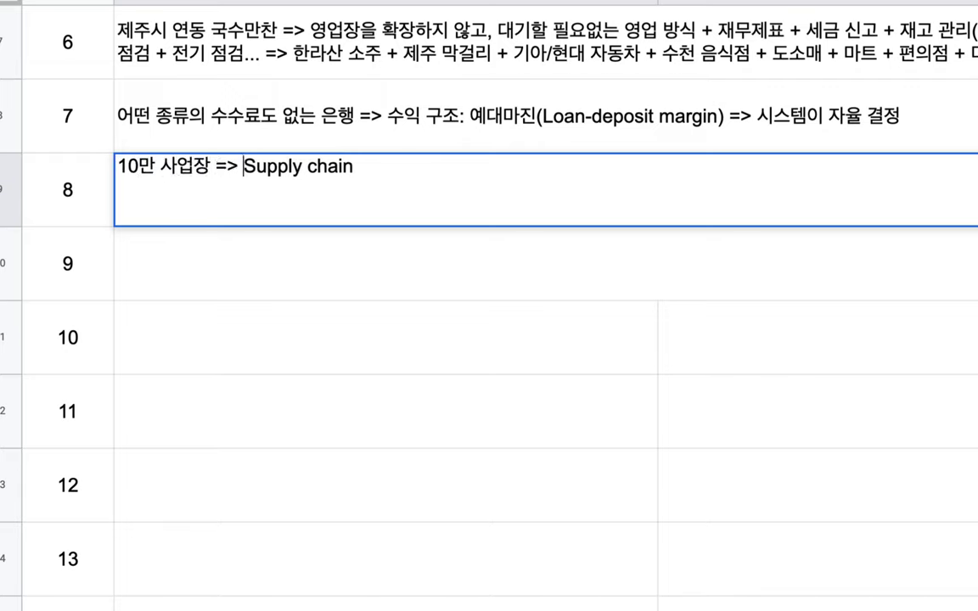
Step: Append "=> 공공 행정 서비스" to the end of item 8 and commit the entry
{"action": "left_click", "coordinate": [421, 170]}
{"action": "type", "text": "=> 공공 스"}
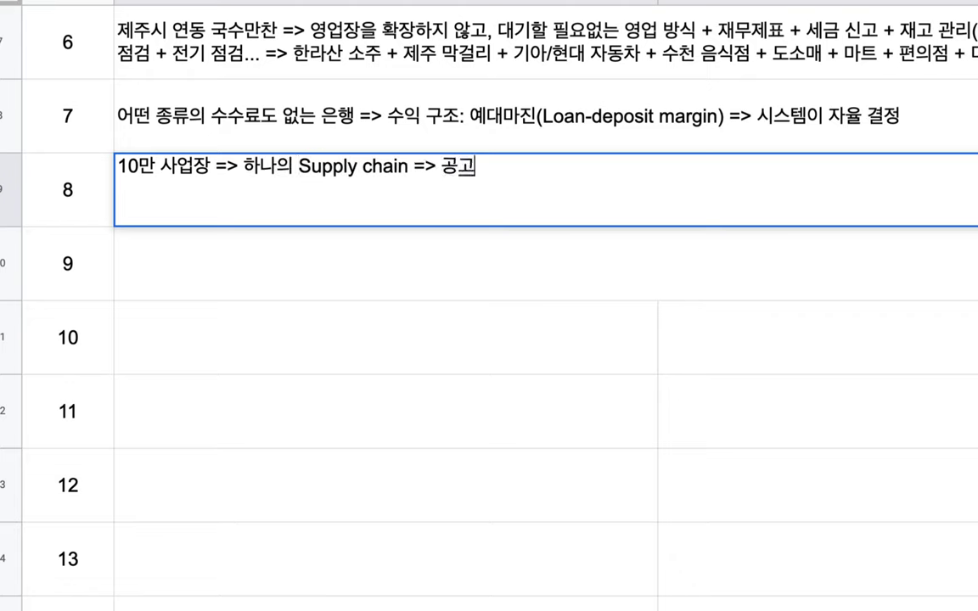
{"action": "type", "text": "행"}
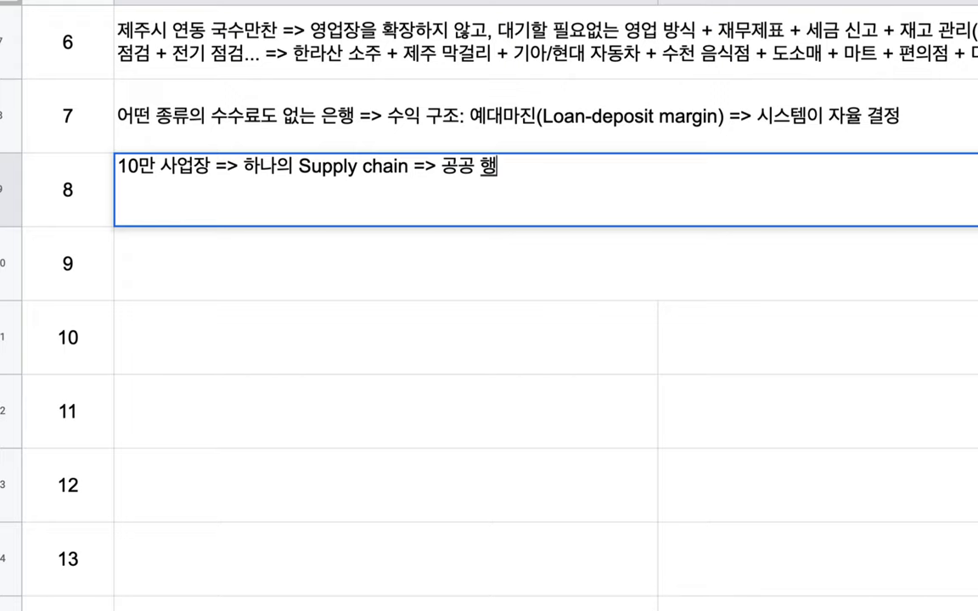
{"action": "type", "text": "정 서비스"}
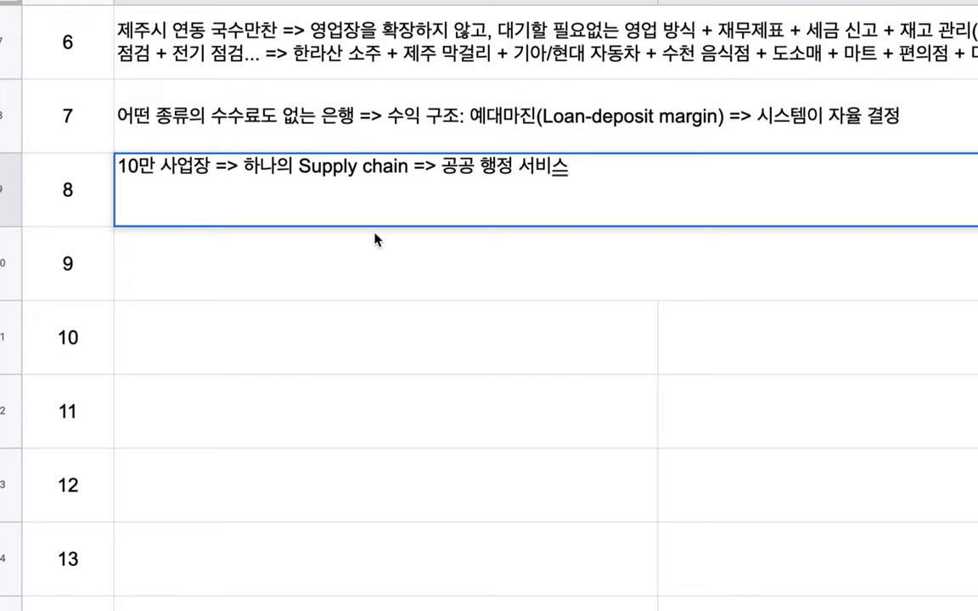
{"action": "key", "text": "Return"}
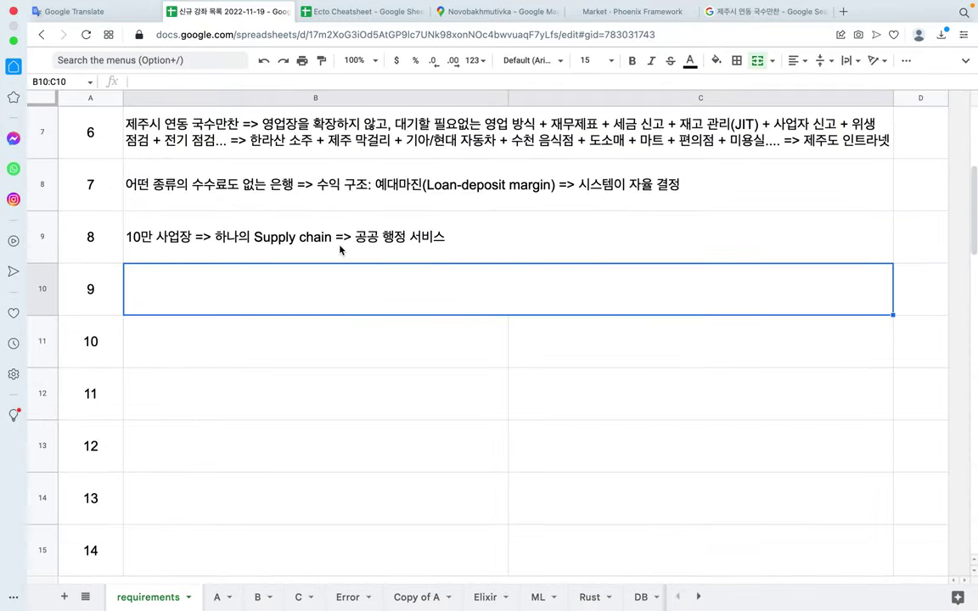
{"action": "left_click", "coordinate": [338, 247]}
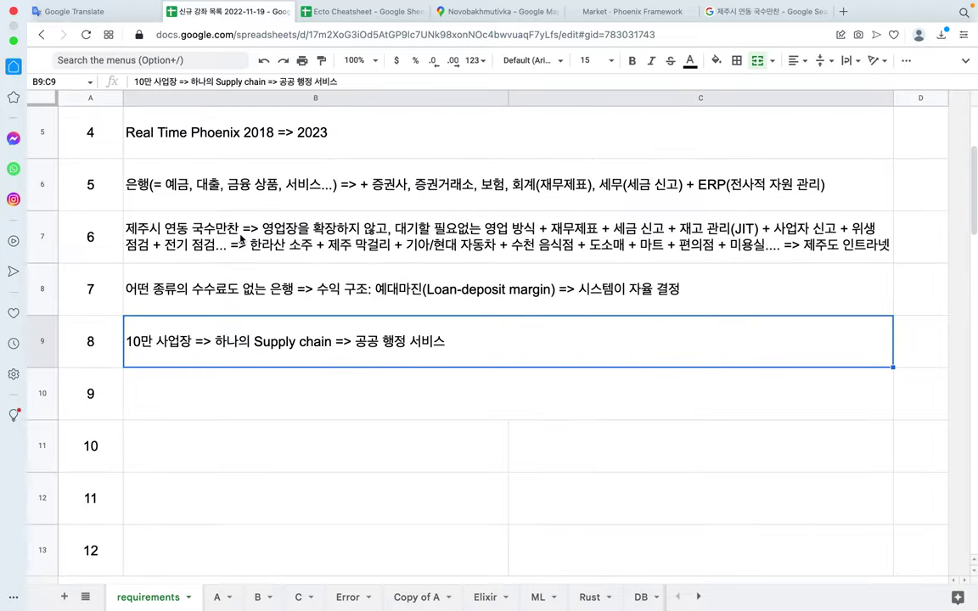
Step: Examine the market_web channels, controllers, templates and views in the code editor, and the O'Reilly shopping cart channel chapter
{"action": "scroll", "coordinate": [242, 240], "scroll_direction": "up", "scroll_amount": 3}
{"action": "key", "text": "ctrl+Right"}
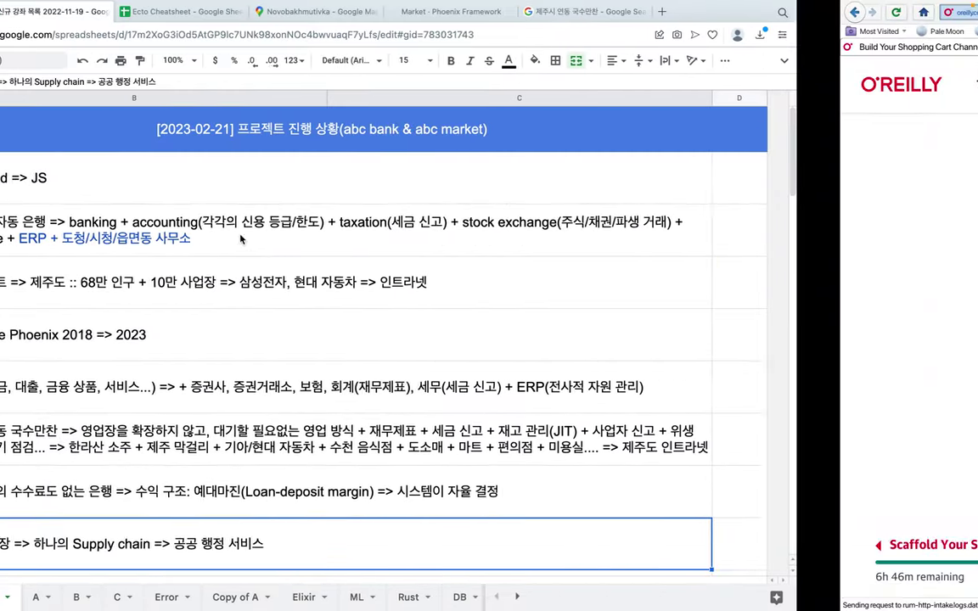
{"action": "key", "text": "ctrl+Right"}
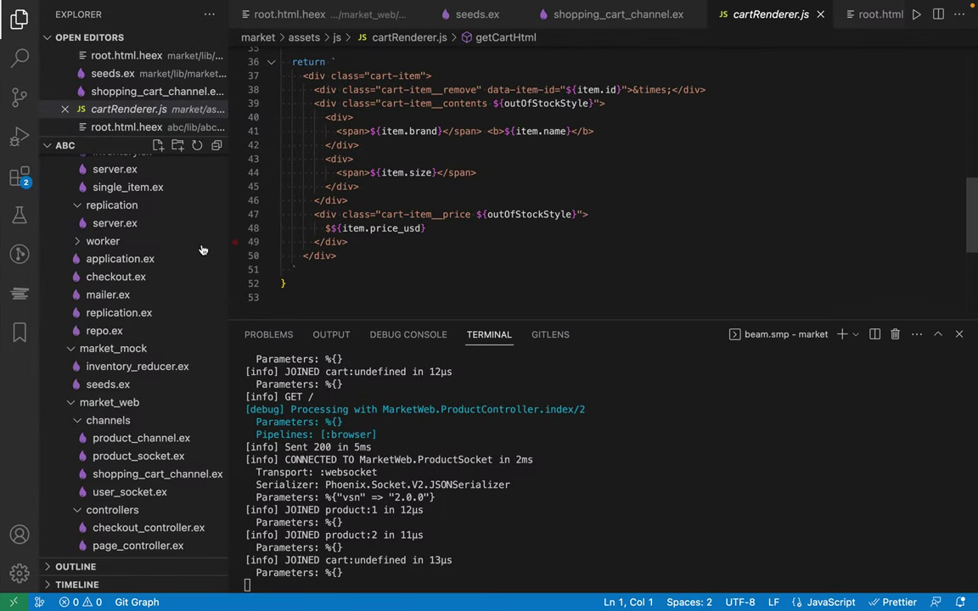
{"action": "scroll", "coordinate": [85, 297], "scroll_direction": "down", "scroll_amount": 5}
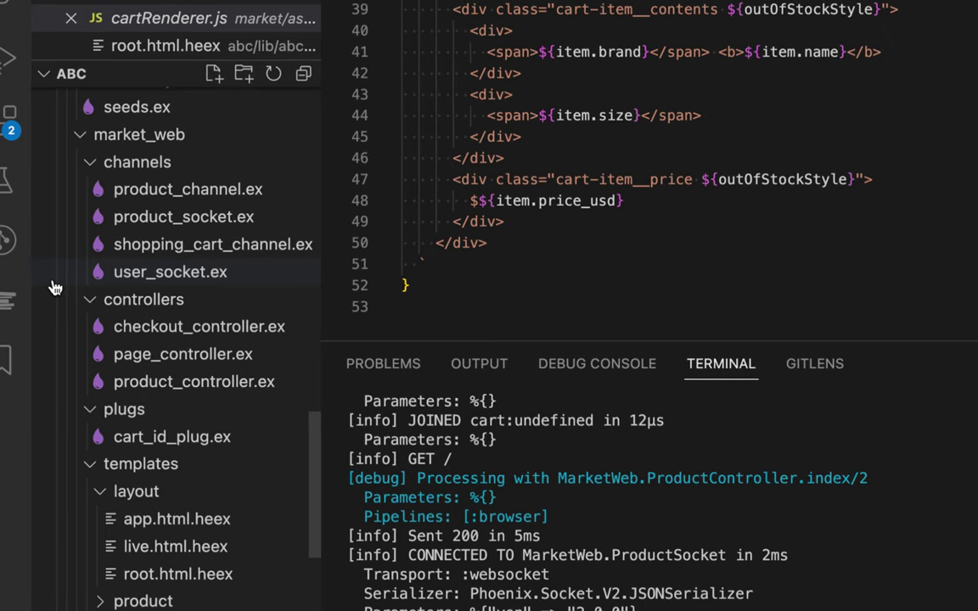
{"action": "scroll", "coordinate": [109, 284], "scroll_direction": "down", "scroll_amount": 5}
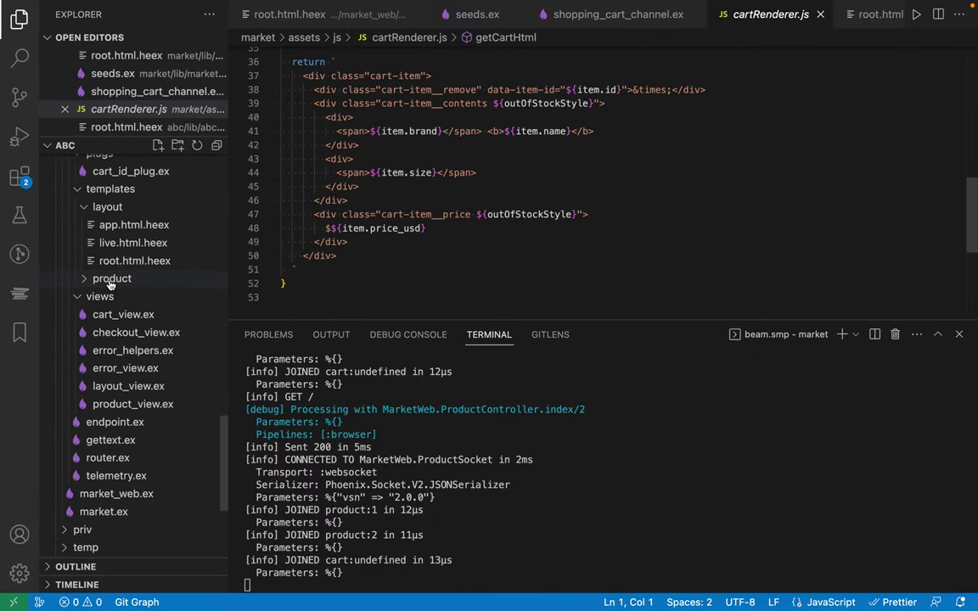
{"action": "key", "text": "ctrl+Left"}
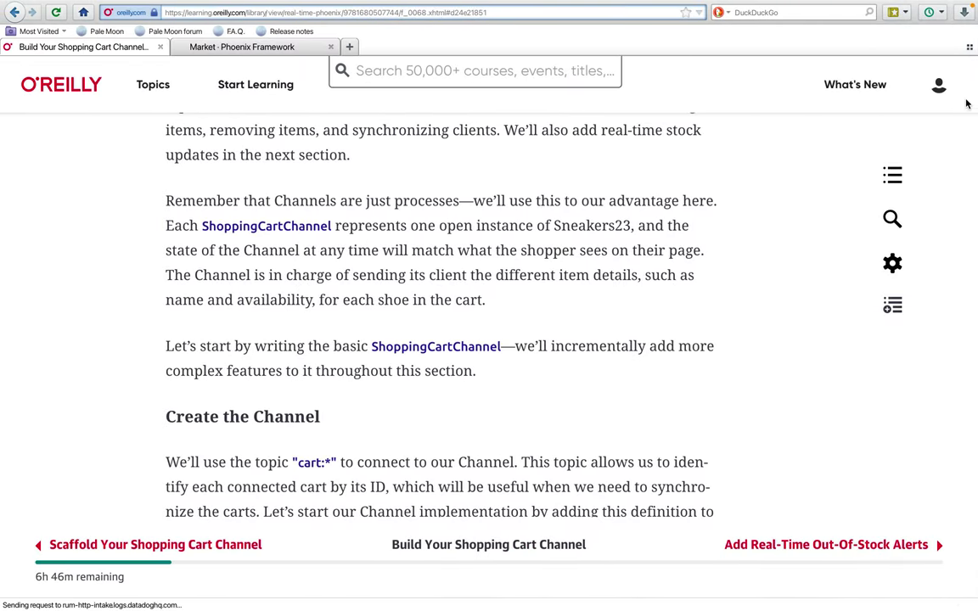
{"action": "left_click", "coordinate": [893, 174]}
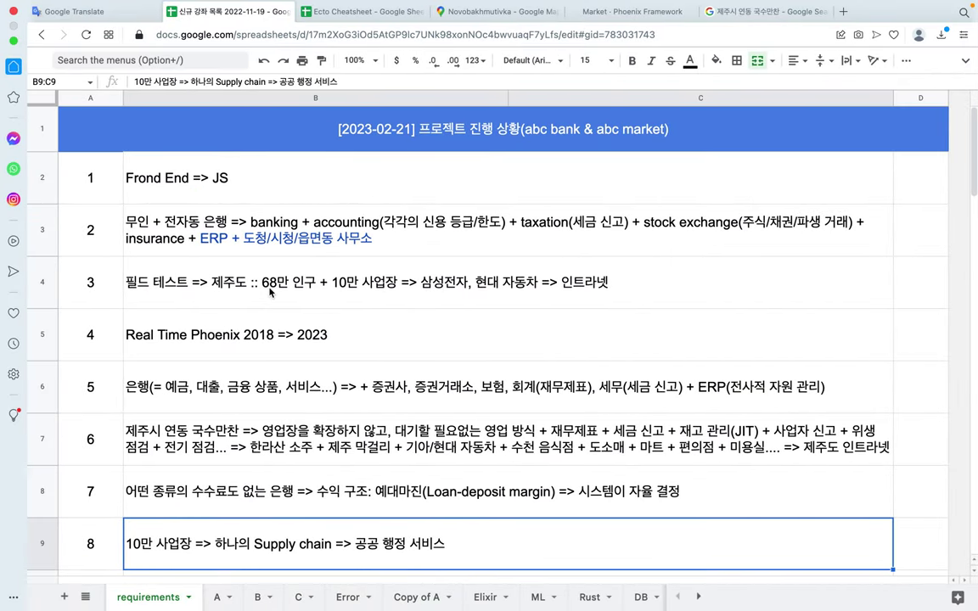
Step: Write "Source code update => JavaScript module(X)" as item 9 of the requirements list
{"action": "scroll", "coordinate": [270, 292], "scroll_direction": "down", "scroll_amount": 10}
{"action": "scroll", "coordinate": [269, 292], "scroll_direction": "up", "scroll_amount": 5}
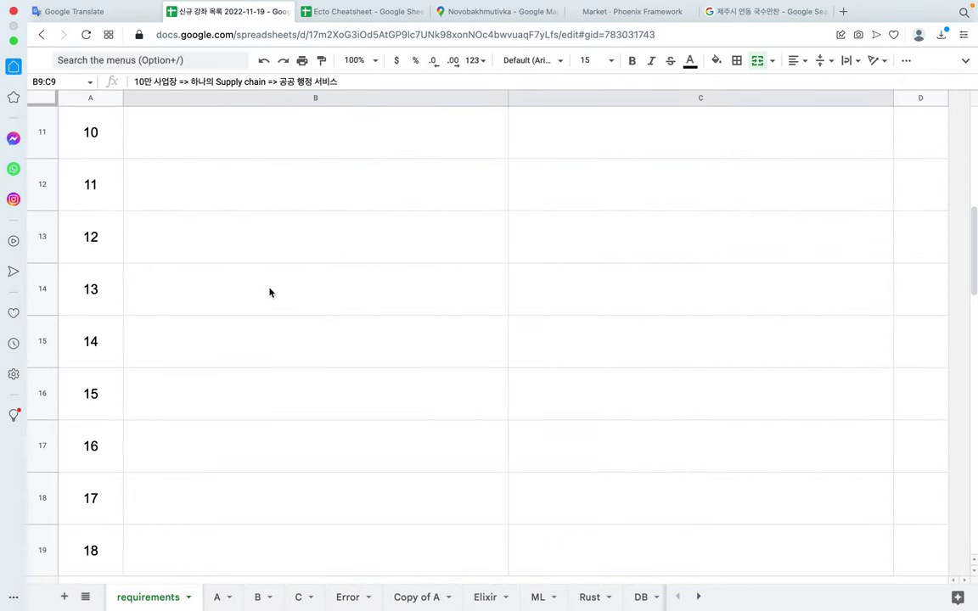
{"action": "left_click", "coordinate": [395, 259]}
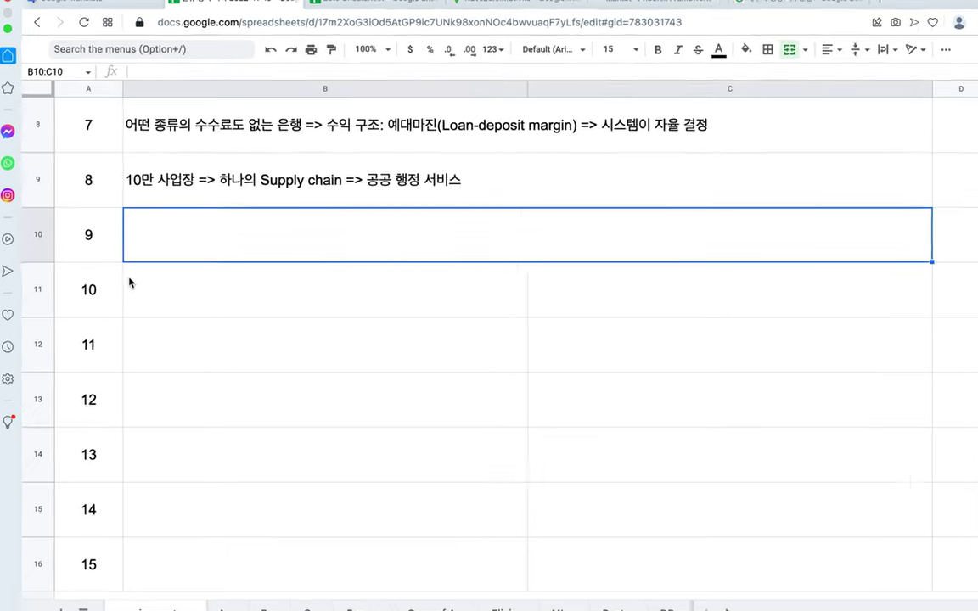
{"action": "type", "text": "ㄴ"}
{"action": "key", "text": "BackSpace"}
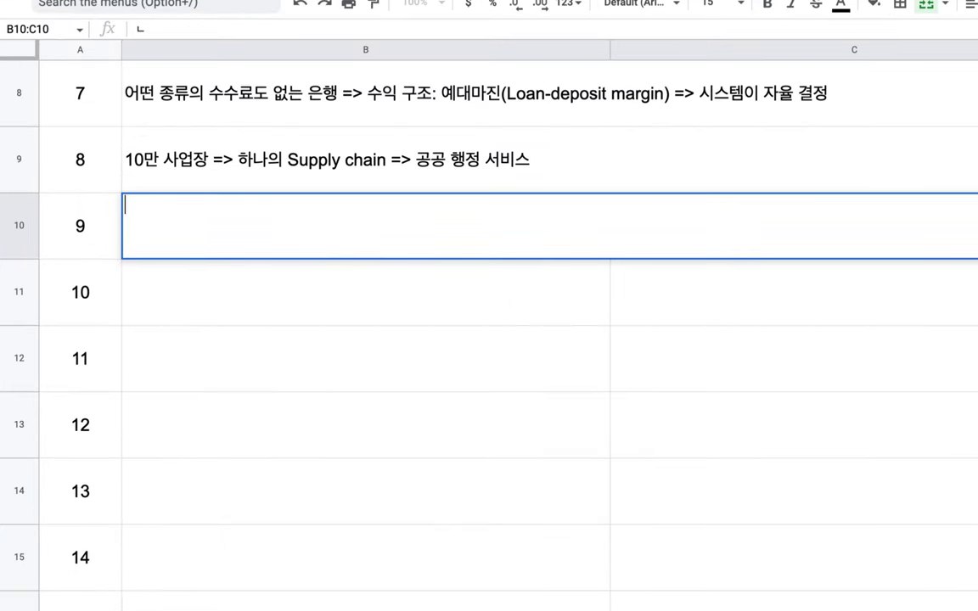
{"action": "type", "text": "Source co"}
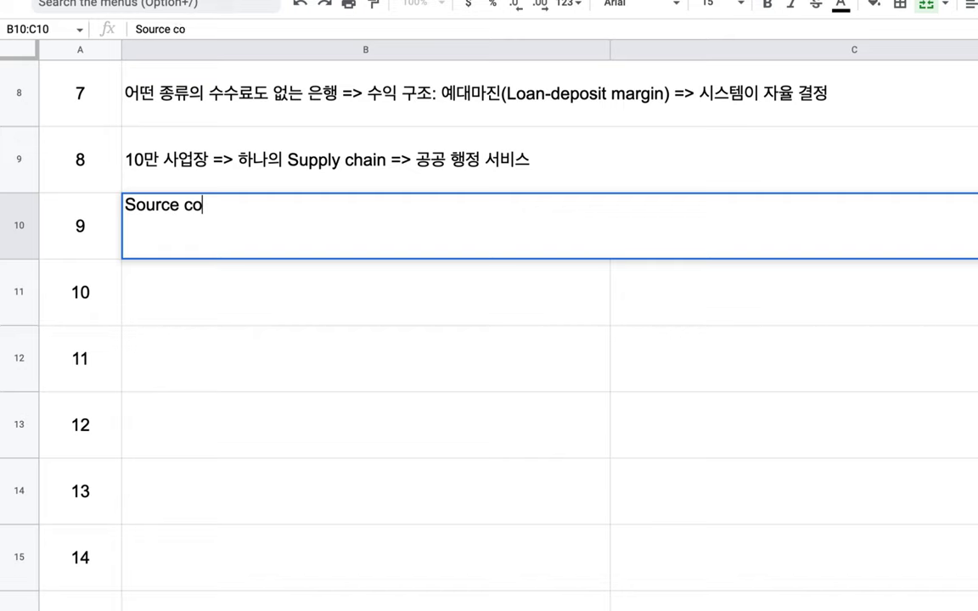
{"action": "type", "text": "de update"}
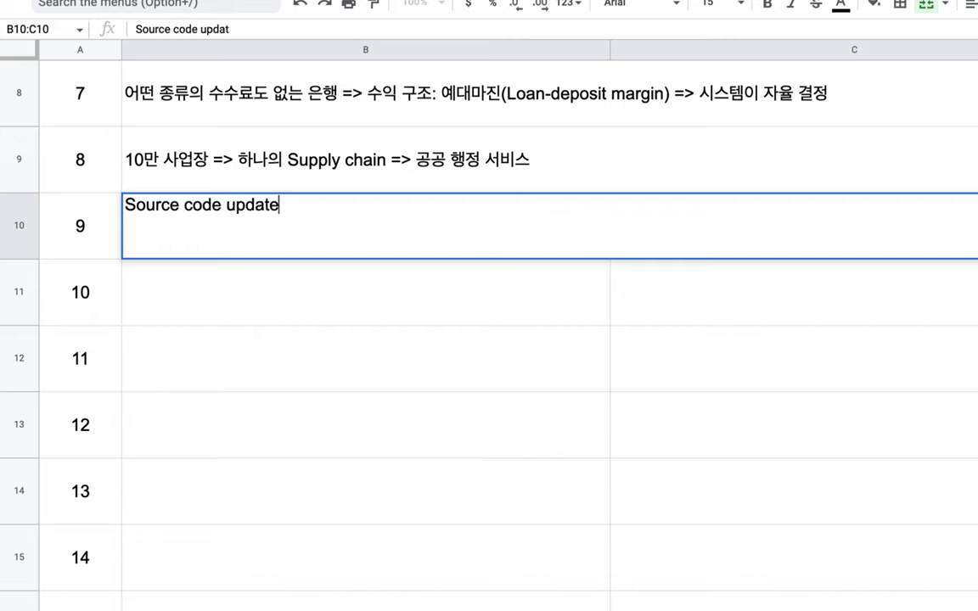
{"action": "type", "text": " => JavaSc"}
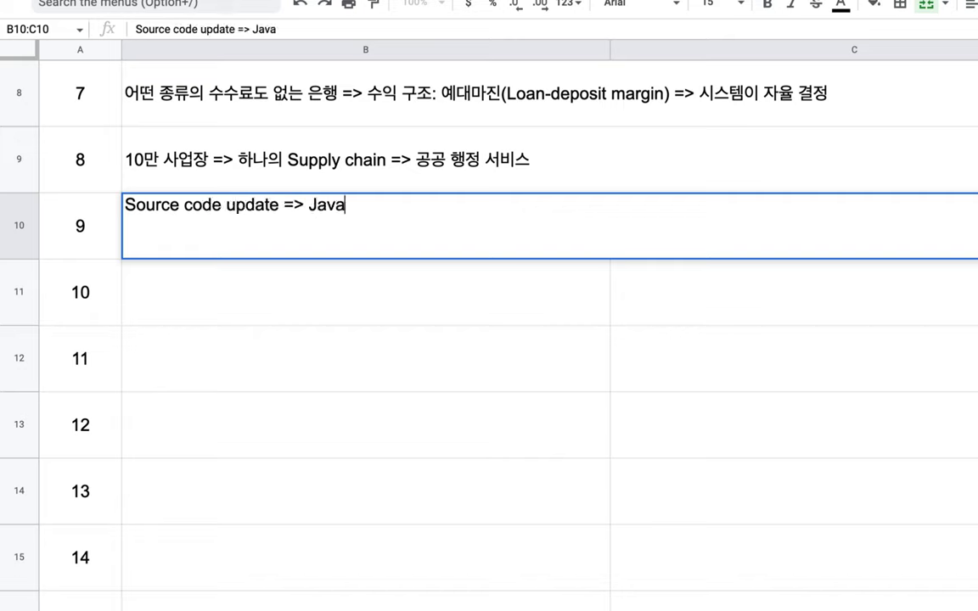
{"action": "type", "text": "ript"}
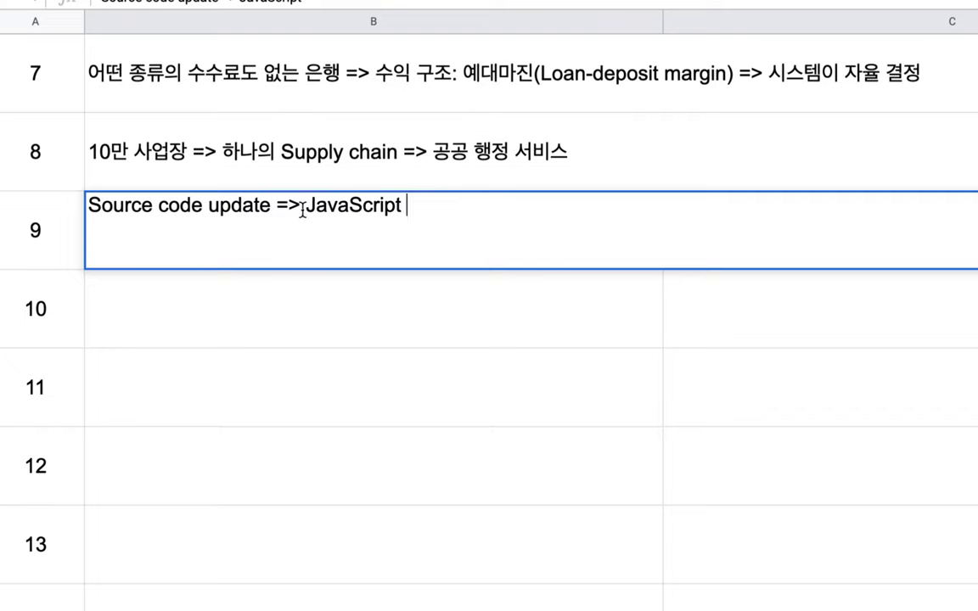
{"action": "type", "text": "mod"}
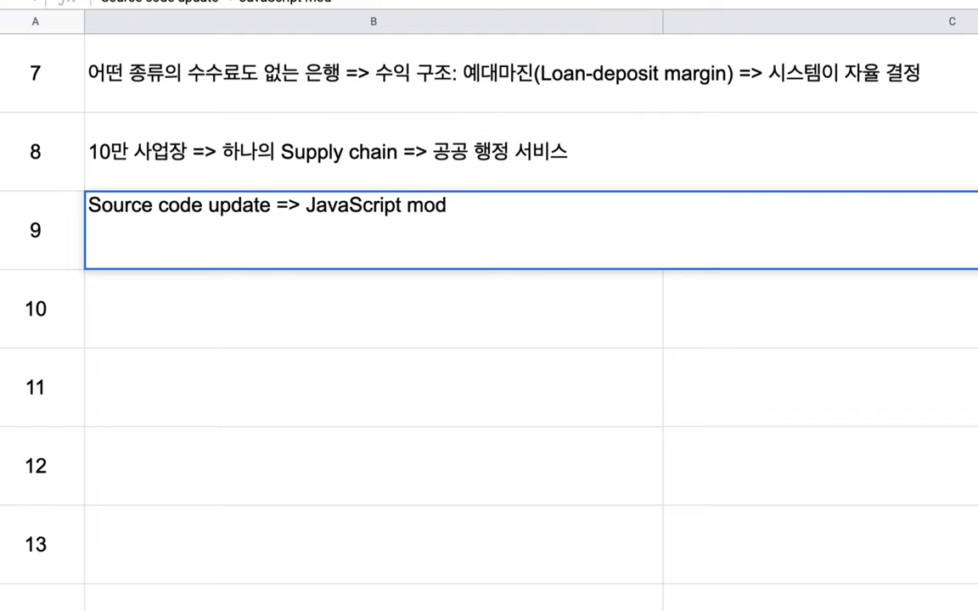
{"action": "type", "text": "ule(X)"}
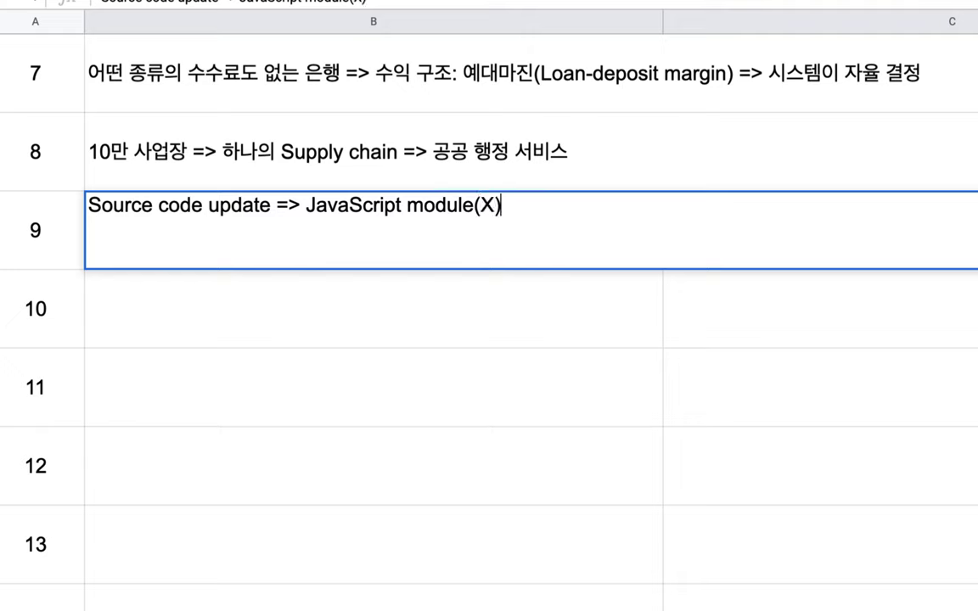
Step: Append "=> Refactoring" to the end of item 9 and commit the entry
{"action": "type", "text": " +"}
{"action": "key", "text": "BackSpace"}
{"action": "type", "text": "=> Refact"}
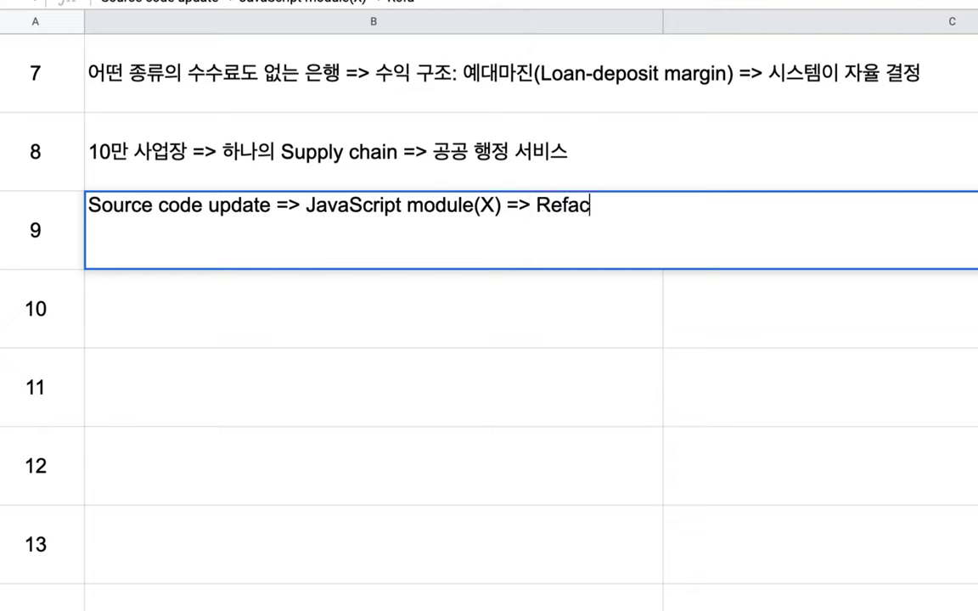
{"action": "type", "text": "orung"}
{"action": "left_click", "coordinate": [486, 81]}
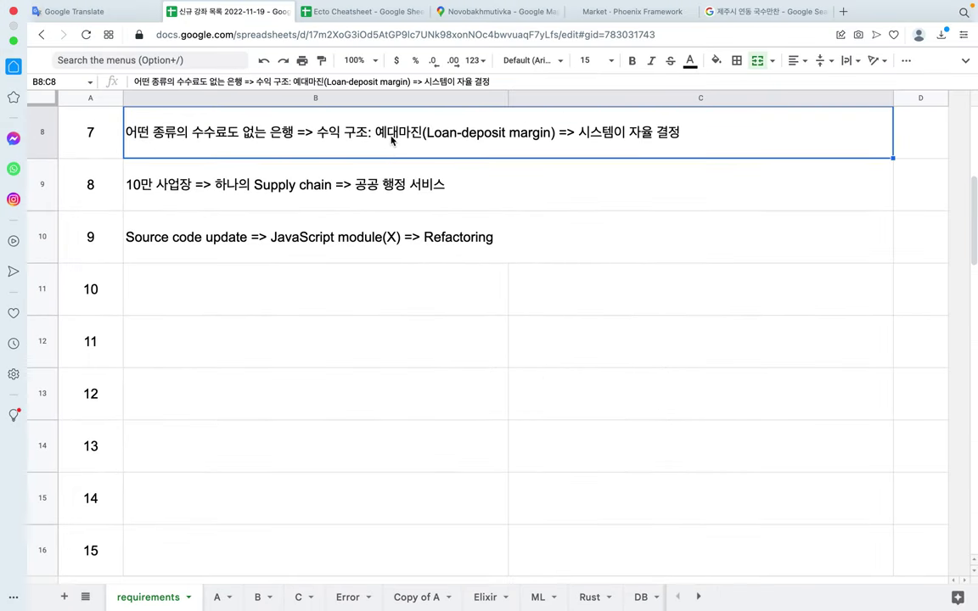
Step: Review the requirements list, then switch to the code editor and look through the market project's assets js files and static folder
{"action": "scroll", "coordinate": [310, 226], "scroll_direction": "up", "scroll_amount": 5}
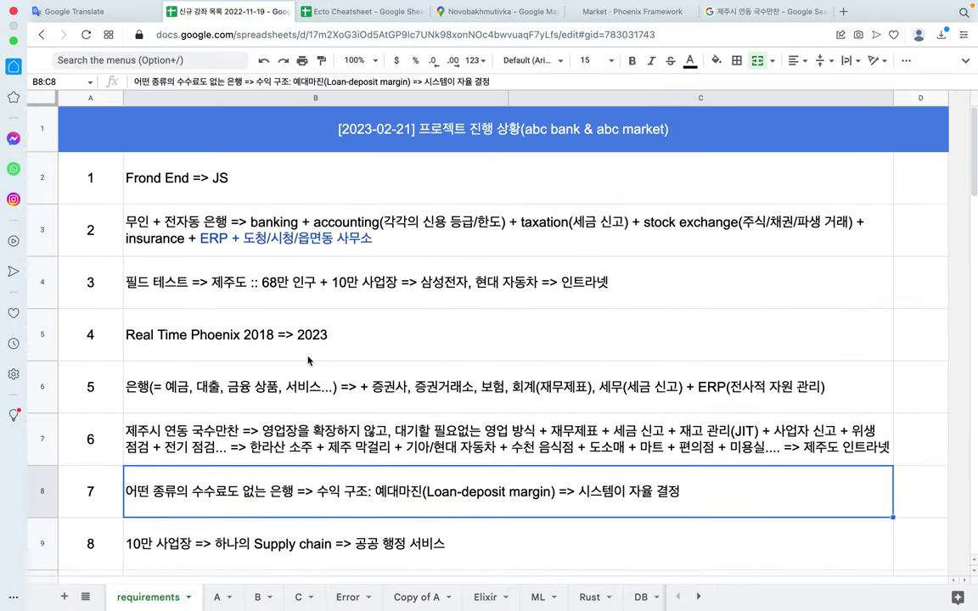
{"action": "scroll", "coordinate": [309, 361], "scroll_direction": "down", "scroll_amount": 2}
{"action": "left_click", "coordinate": [451, 340]}
{"action": "left_click", "coordinate": [476, 274]}
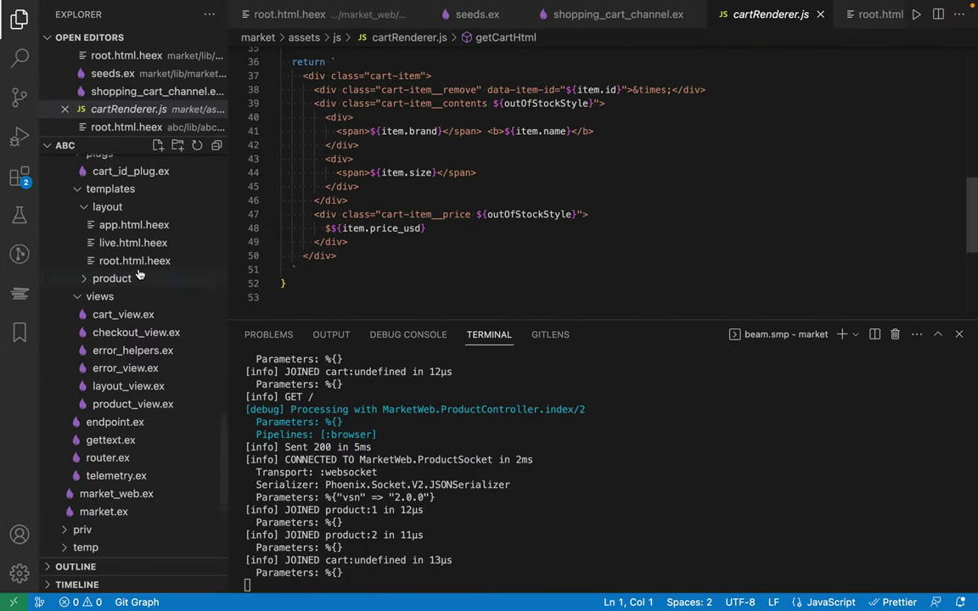
{"action": "scroll", "coordinate": [138, 274], "scroll_direction": "up", "scroll_amount": 15}
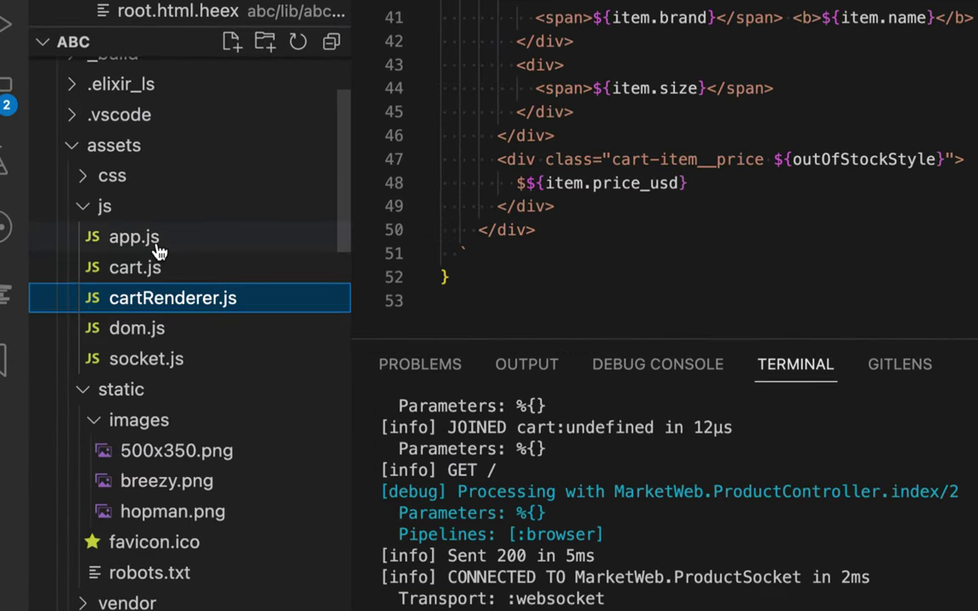
{"action": "left_click", "coordinate": [158, 244]}
{"action": "left_click", "coordinate": [140, 271]}
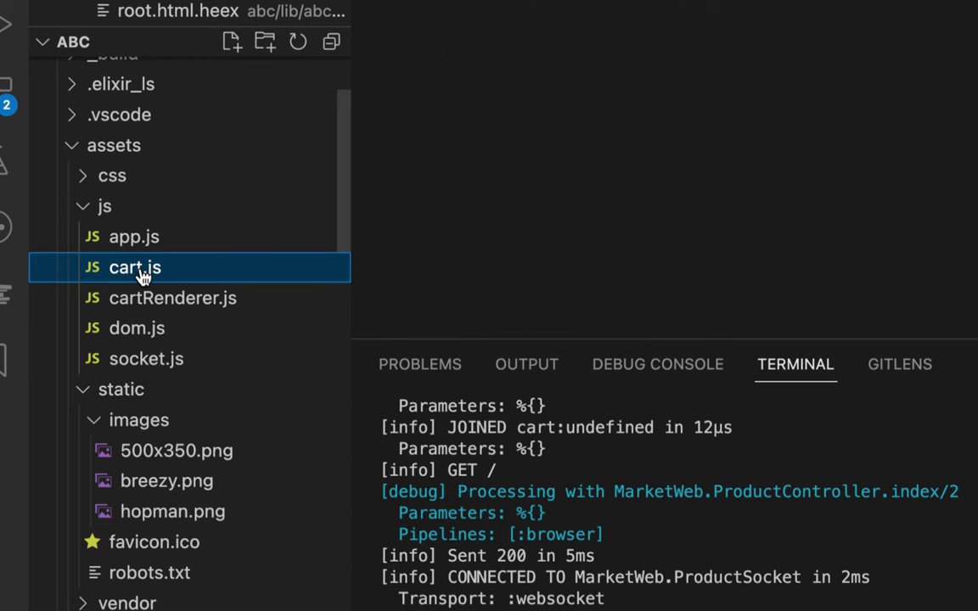
{"action": "left_click", "coordinate": [157, 301]}
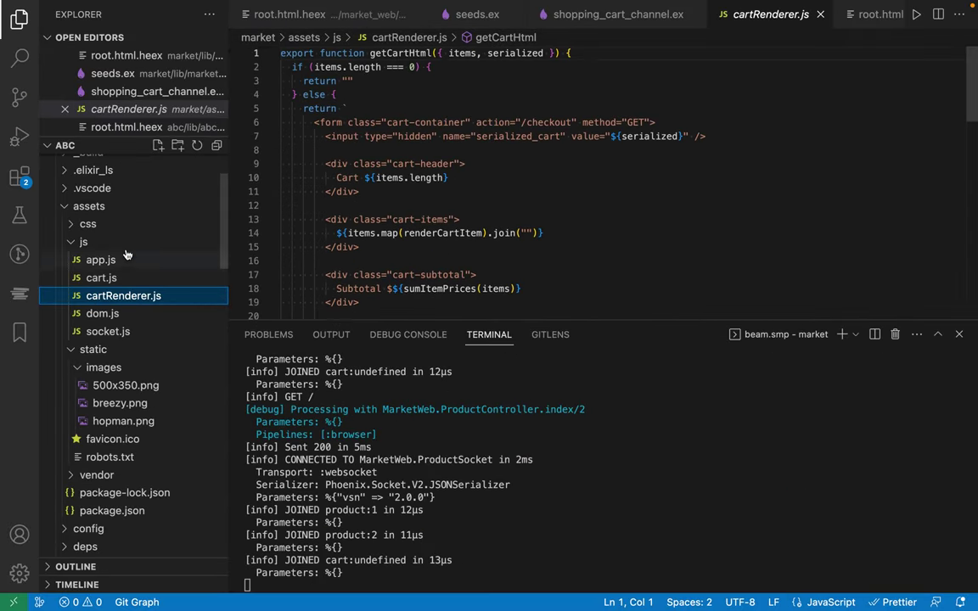
{"action": "left_click", "coordinate": [125, 250]}
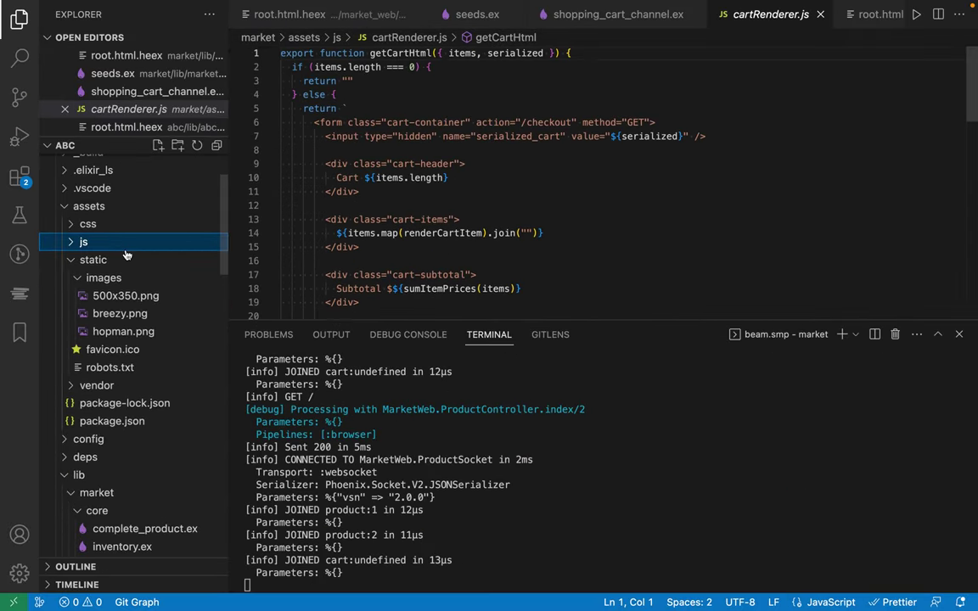
{"action": "left_click", "coordinate": [74, 265]}
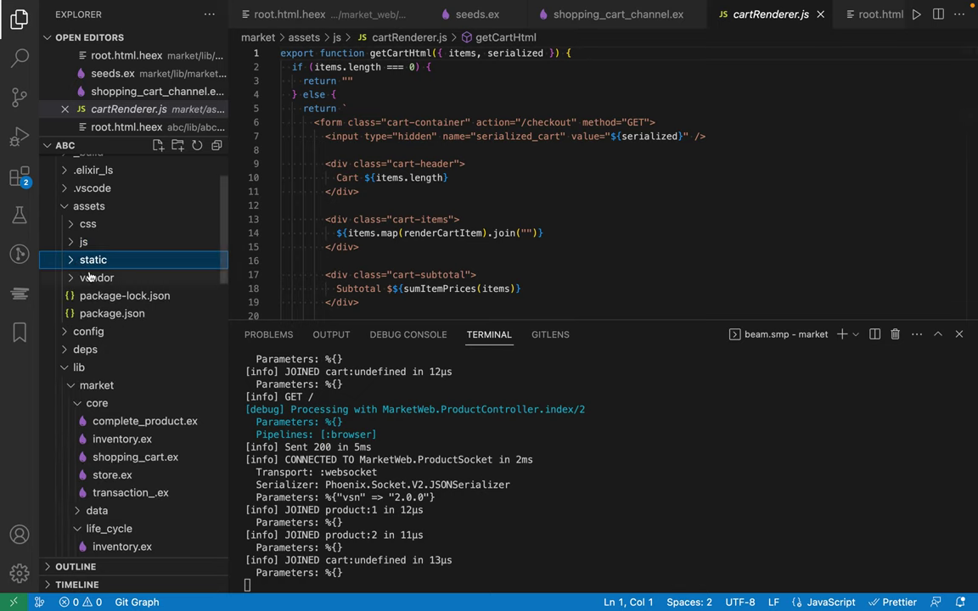
{"action": "left_click", "coordinate": [71, 257]}
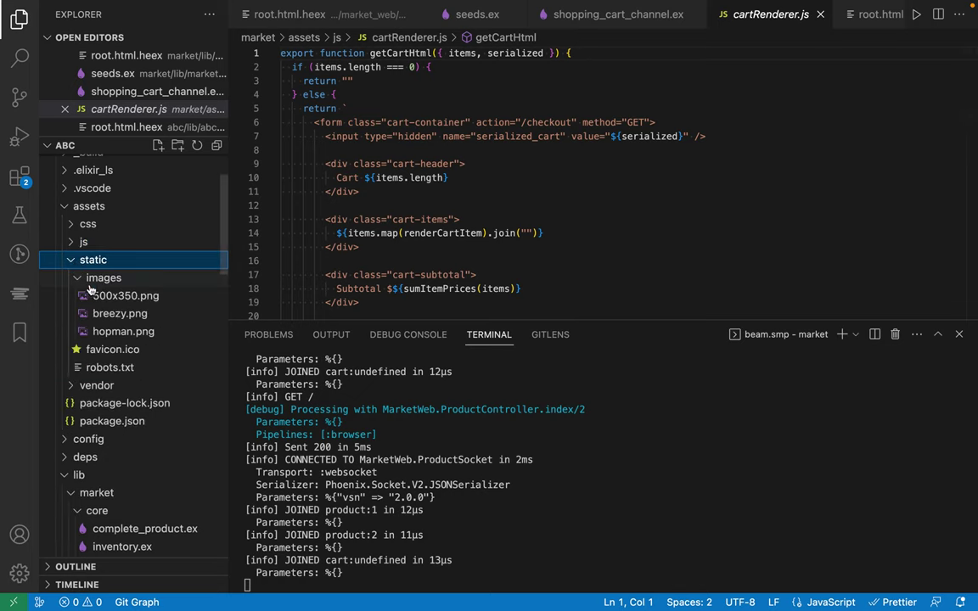
Step: Open app.js from the assets js folder and examine its imports and the setupCartChannel call
{"action": "left_click", "coordinate": [68, 242]}
{"action": "left_click", "coordinate": [110, 261]}
{"action": "scroll", "coordinate": [473, 158], "scroll_direction": "up", "scroll_amount": 8}
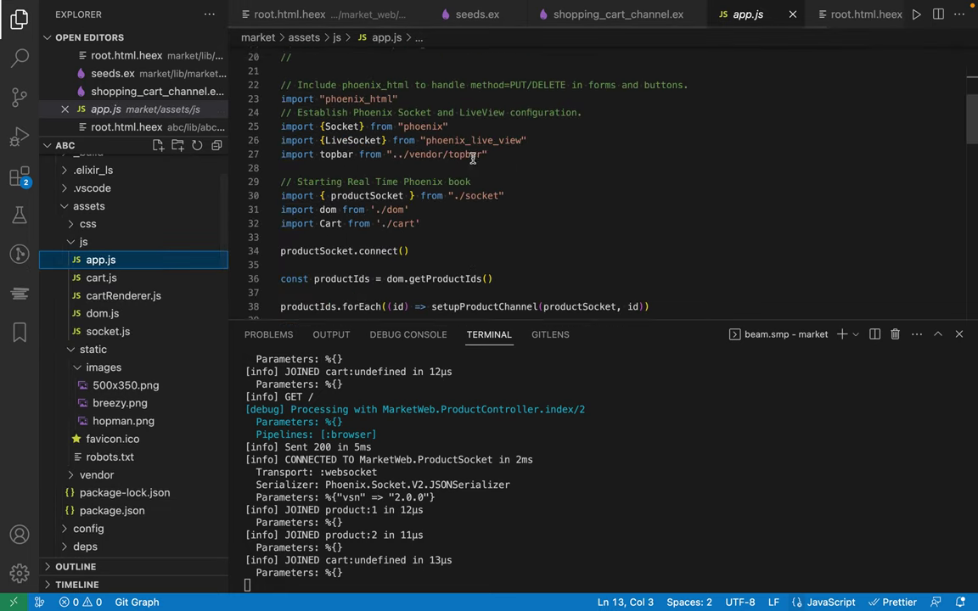
{"action": "scroll", "coordinate": [473, 158], "scroll_direction": "down", "scroll_amount": 10}
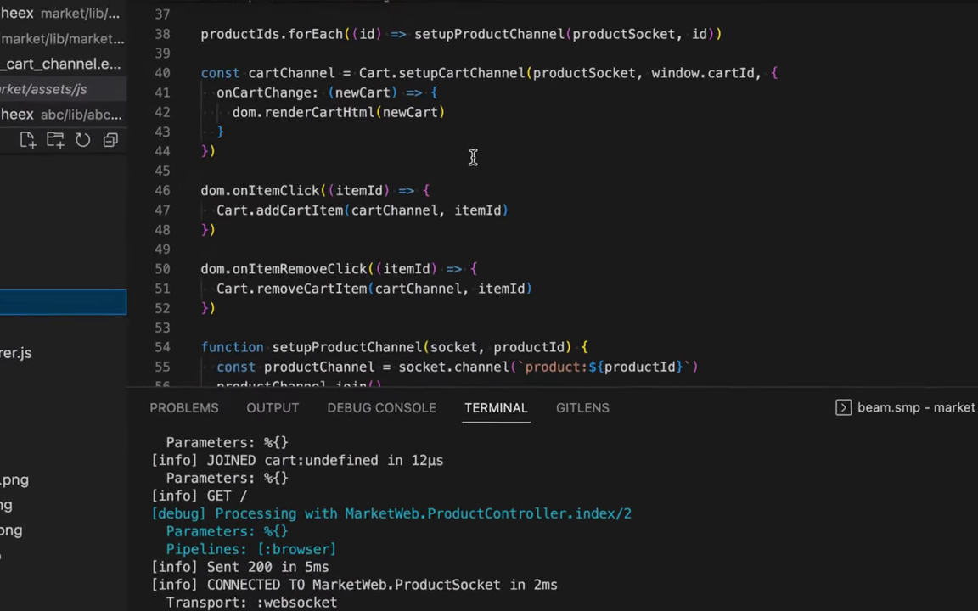
{"action": "double_click", "coordinate": [440, 73]}
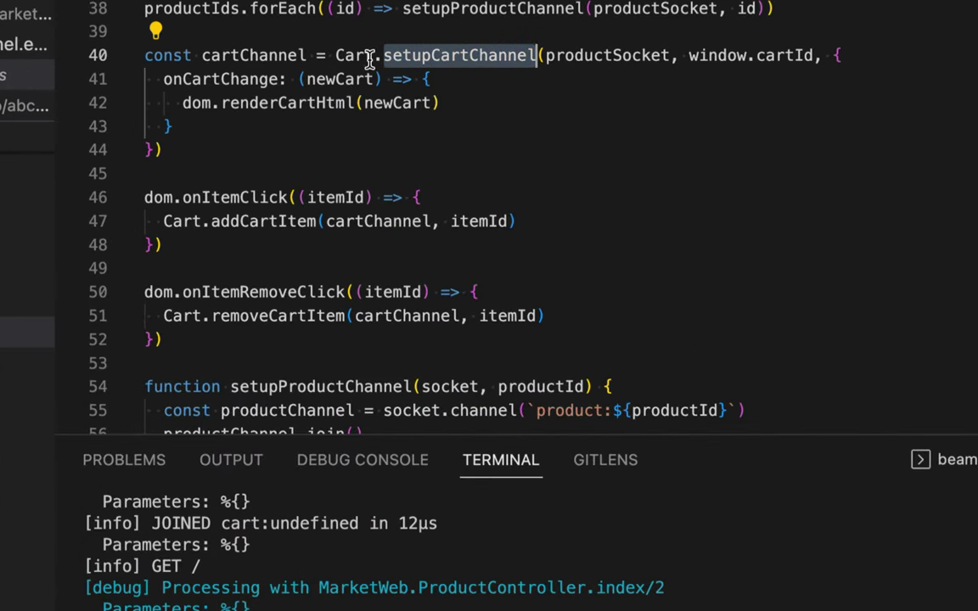
{"action": "scroll", "coordinate": [305, 181], "scroll_direction": "down", "scroll_amount": 4}
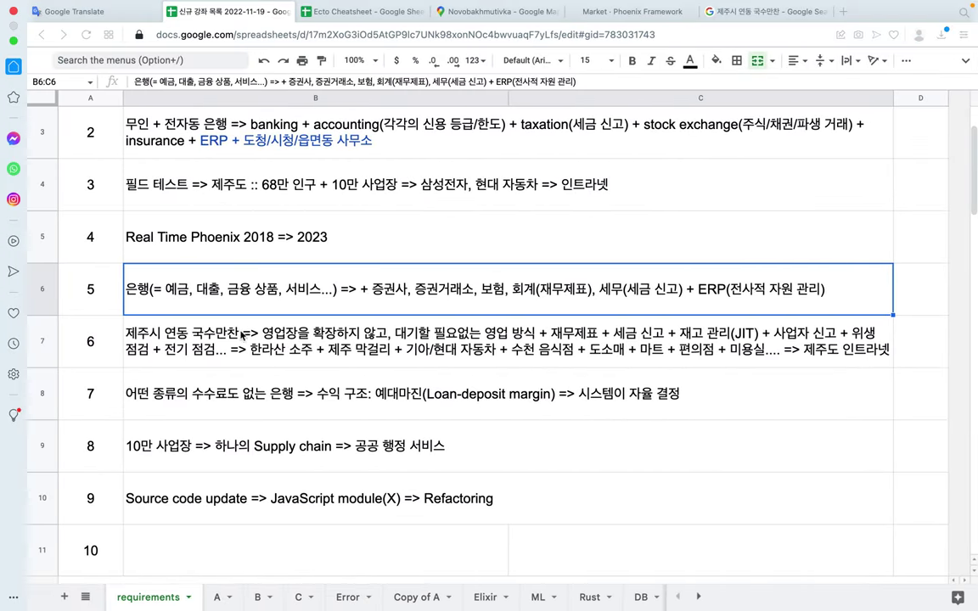
Step: Return to the requirements sheet, append "=> LiveView" to item 1 and commit the entry
{"action": "left_click_drag", "start_coordinate": [241, 493], "coordinate": [344, 194]}
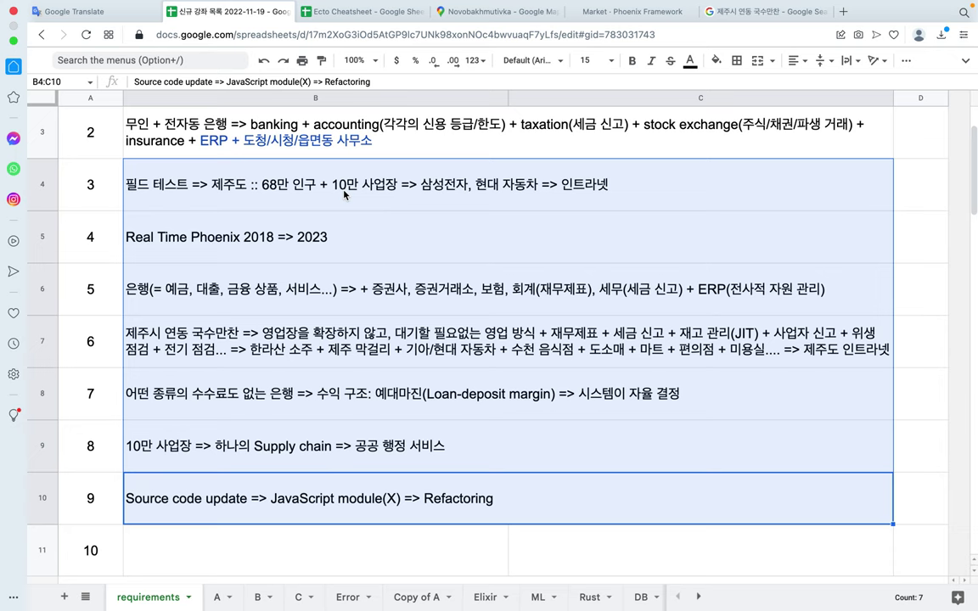
{"action": "scroll", "coordinate": [344, 194], "scroll_direction": "up", "scroll_amount": 2}
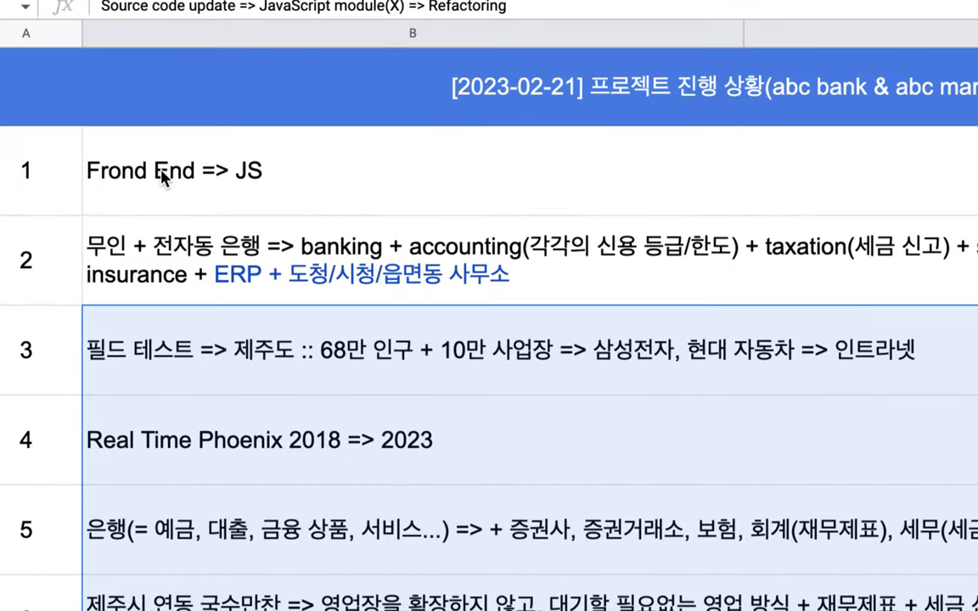
{"action": "left_click", "coordinate": [171, 183]}
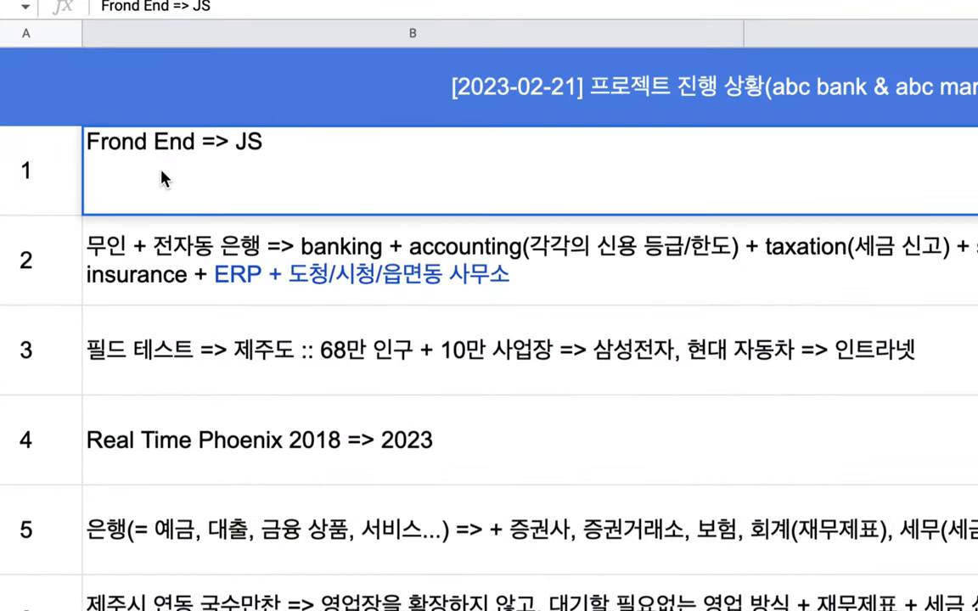
{"action": "double_click", "coordinate": [268, 143]}
{"action": "left_click_drag", "start_coordinate": [269, 143], "coordinate": [87, 139]}
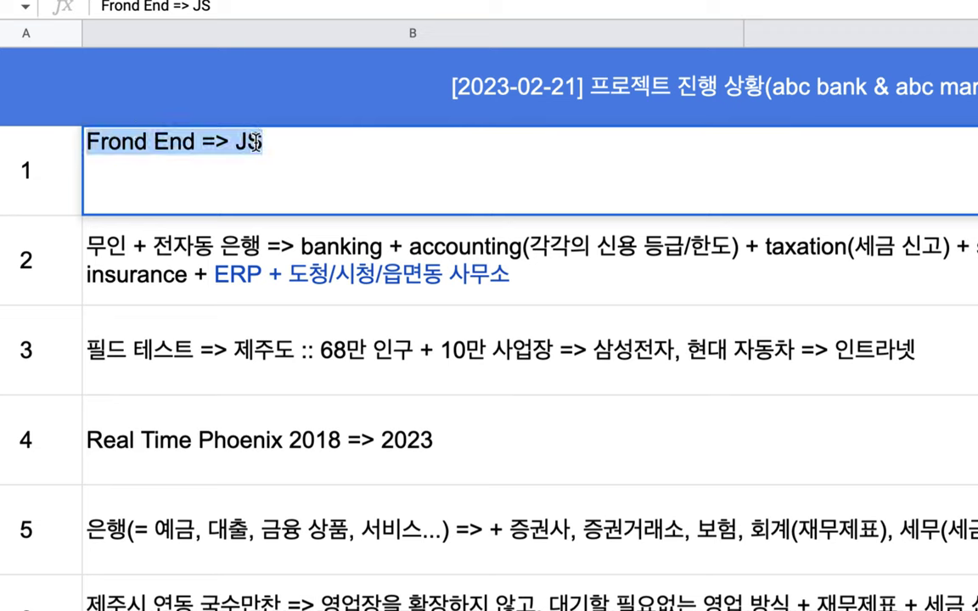
{"action": "left_click", "coordinate": [302, 143]}
{"action": "type", "text": "=> "}
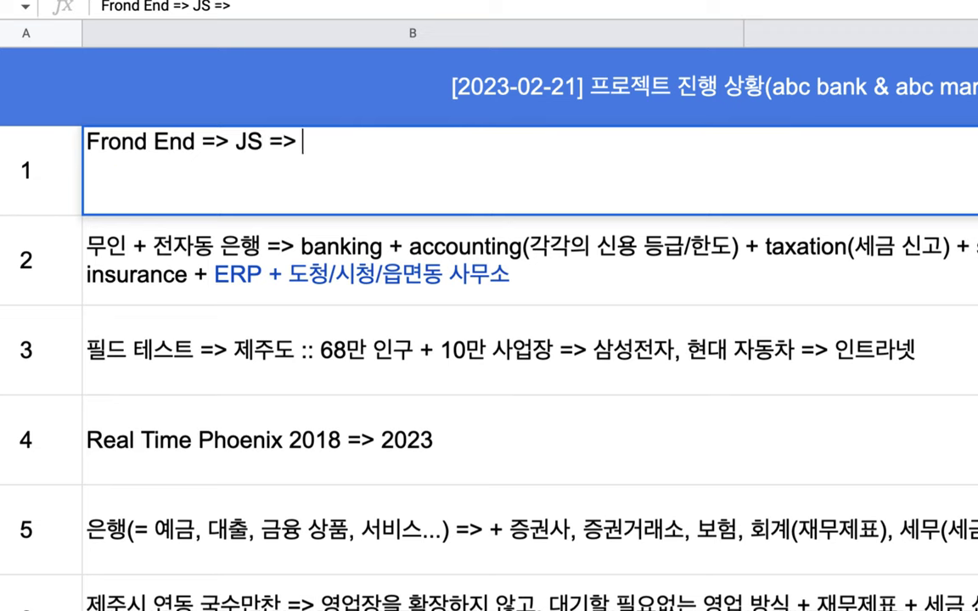
{"action": "type", "text": "LiveView"}
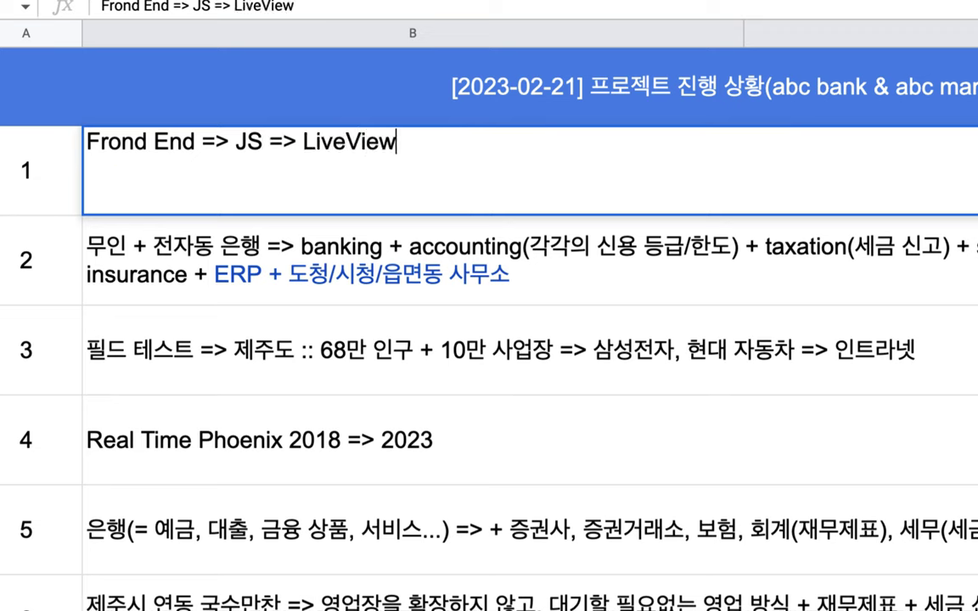
{"action": "left_click_drag", "start_coordinate": [269, 143], "coordinate": [222, 143]}
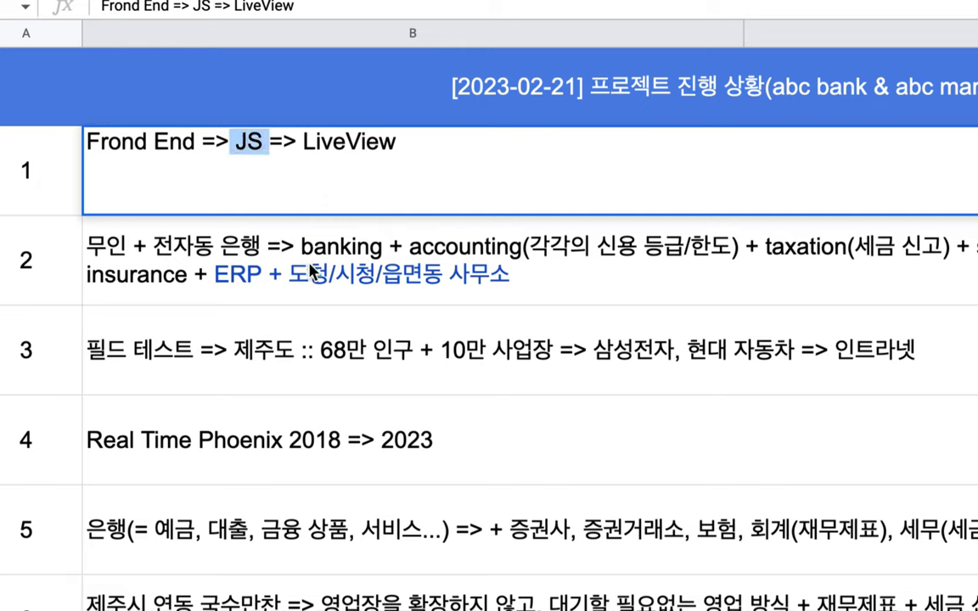
{"action": "left_click_drag", "start_coordinate": [201, 141], "coordinate": [83, 140]}
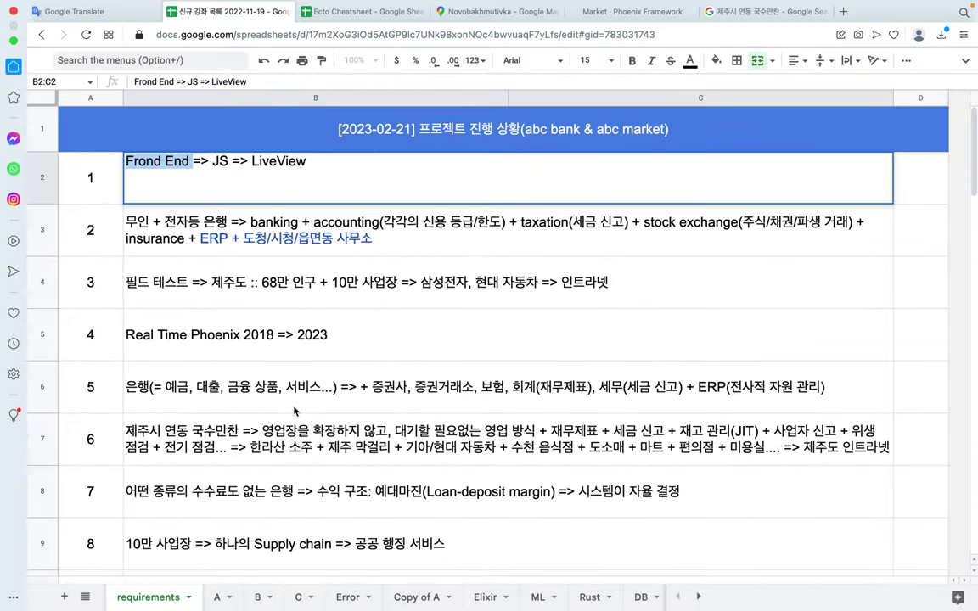
{"action": "left_click", "coordinate": [294, 411]}
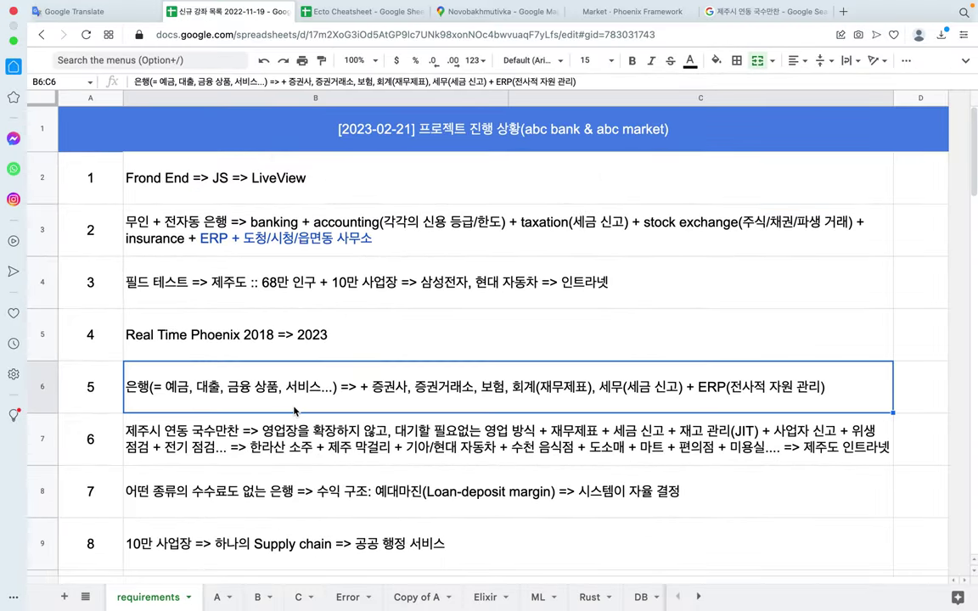
Step: Append "=> abc bank" to the end of item 3, the Jeju field test entry
{"action": "scroll", "coordinate": [293, 433], "scroll_direction": "down", "scroll_amount": 2}
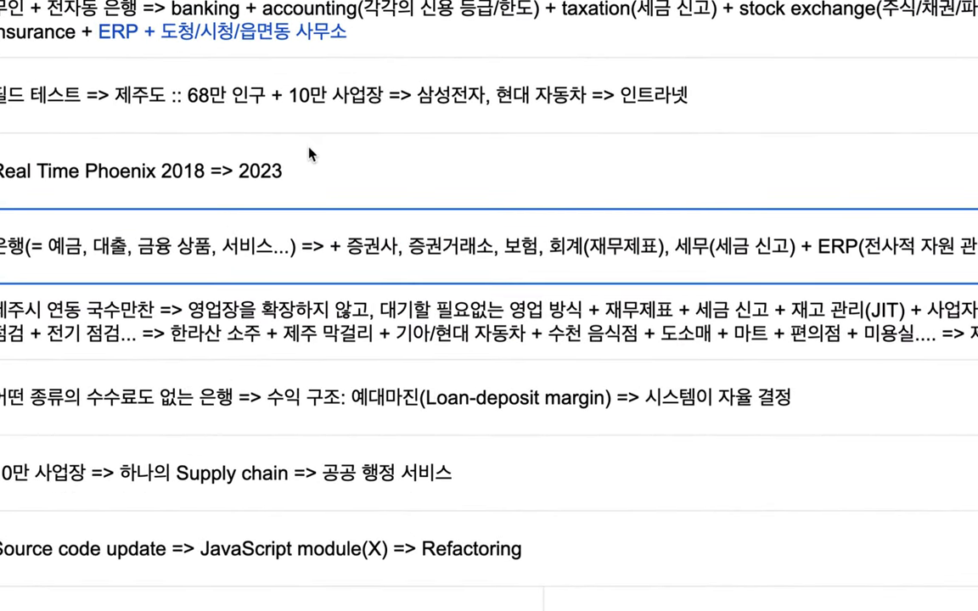
{"action": "double_click", "coordinate": [265, 101]}
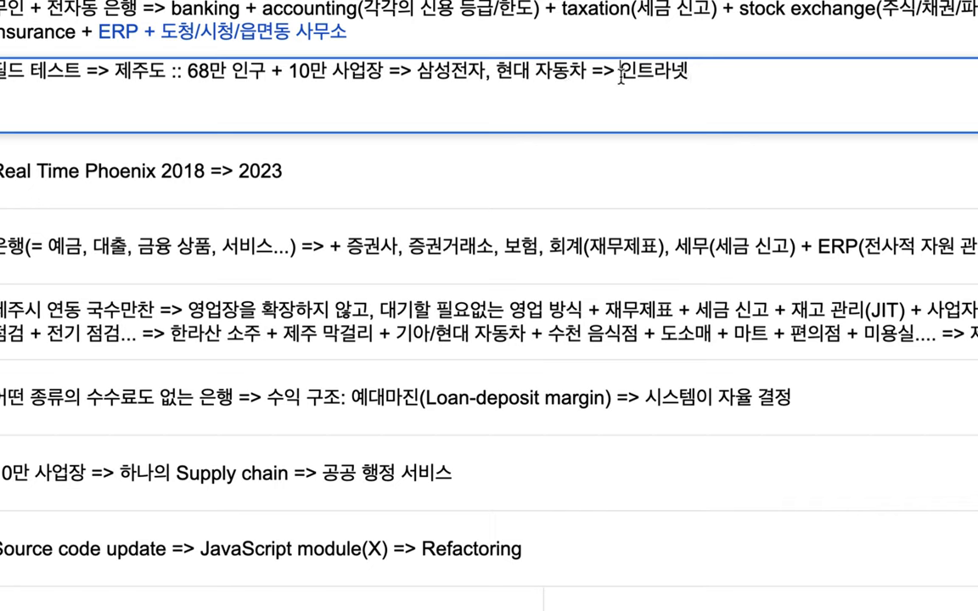
{"action": "left_click_drag", "start_coordinate": [621, 72], "coordinate": [752, 77]}
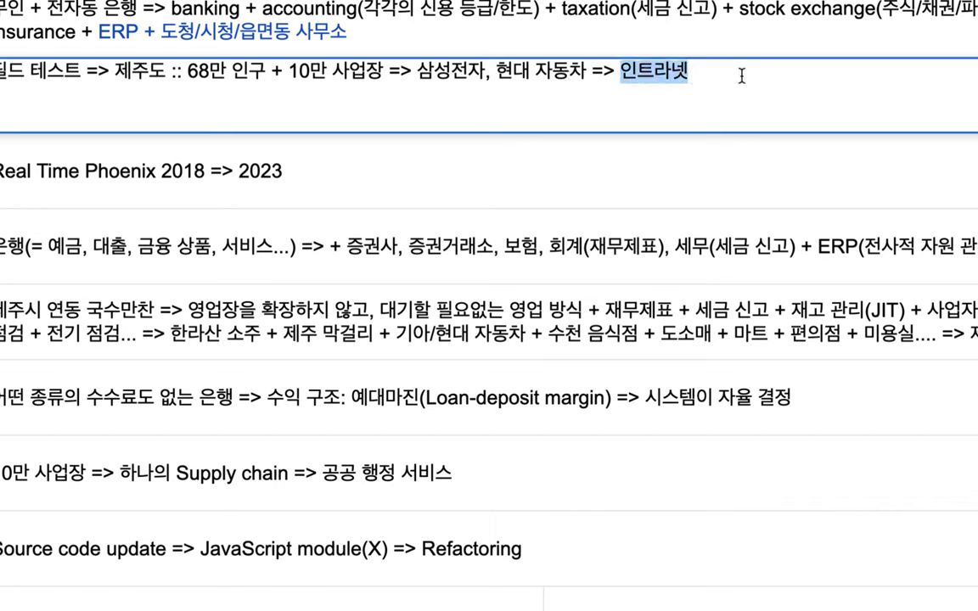
{"action": "left_click", "coordinate": [742, 76]}
{"action": "type", "text": "=>"}
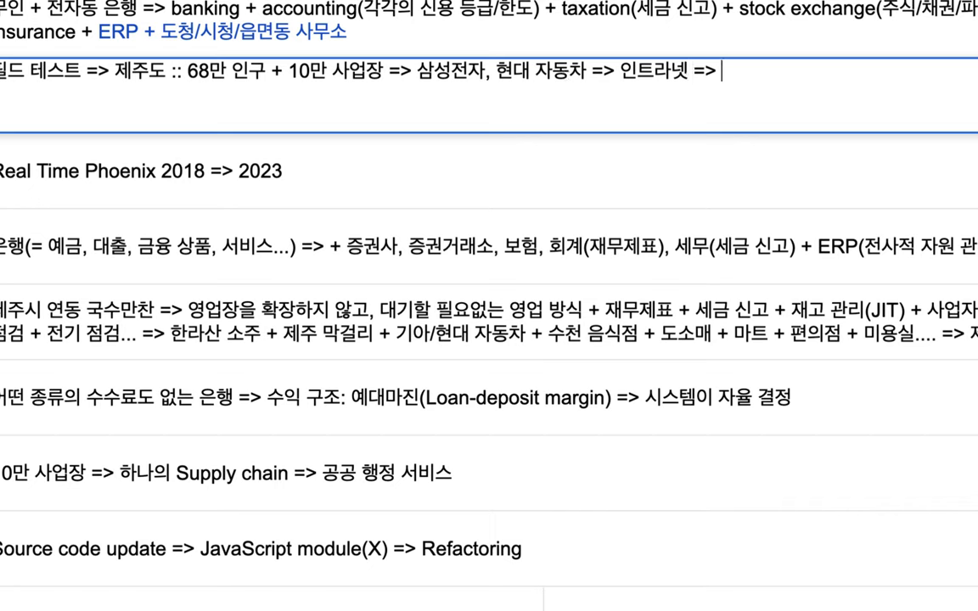
{"action": "type", "text": " abc bank"}
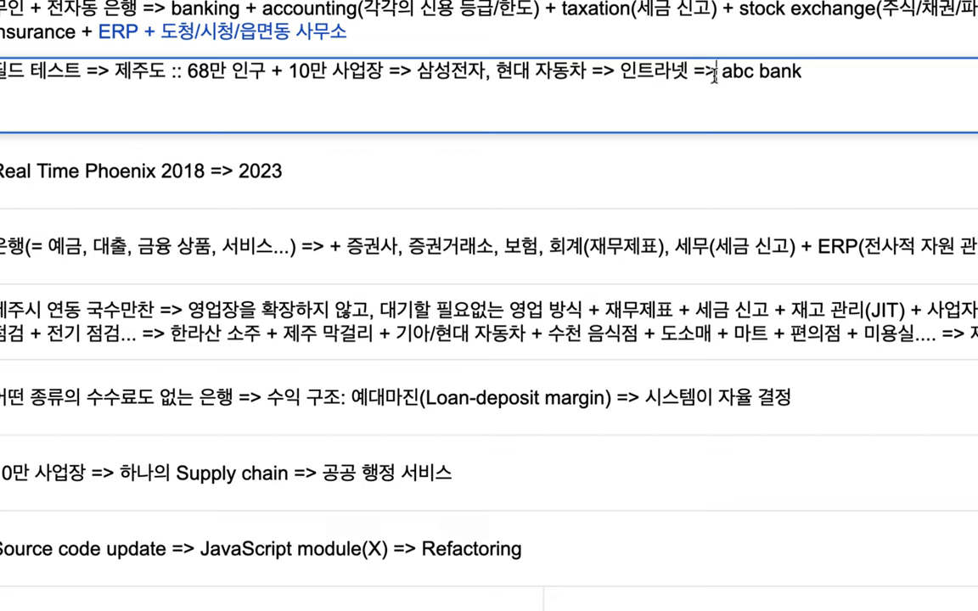
{"action": "left_click_drag", "start_coordinate": [721, 71], "coordinate": [838, 73]}
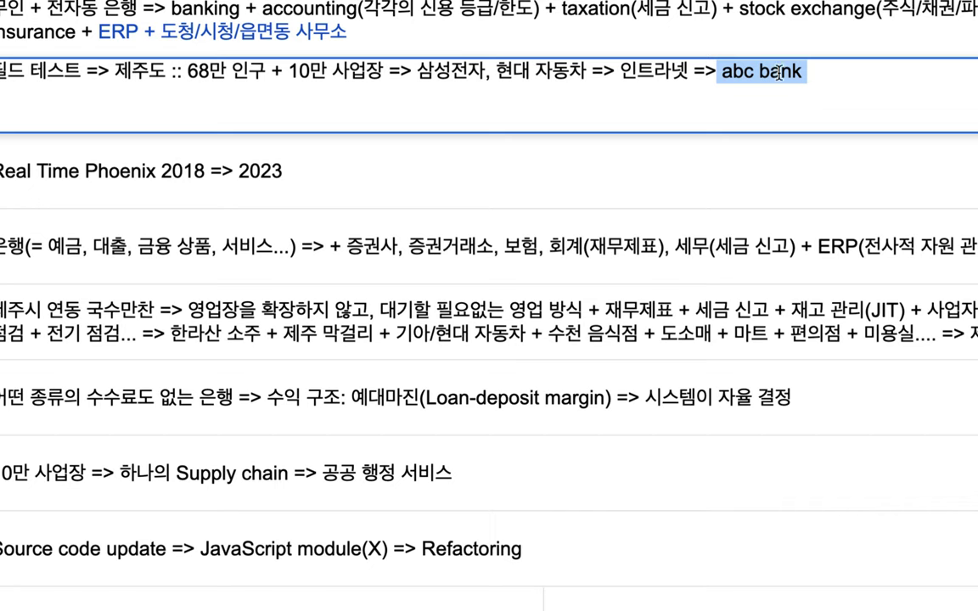
{"action": "left_click", "coordinate": [718, 71]}
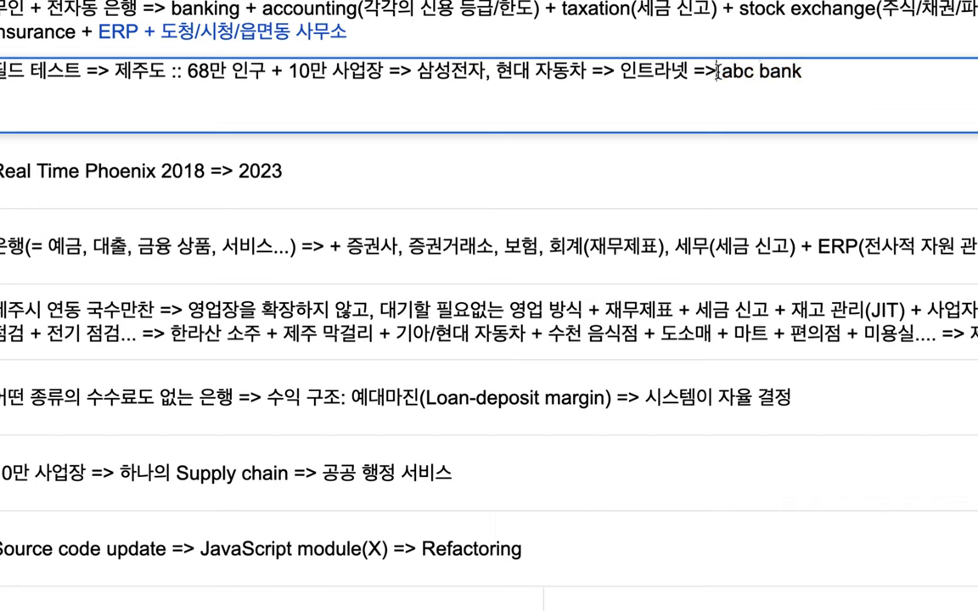
{"action": "left_click_drag", "start_coordinate": [717, 71], "coordinate": [805, 73]}
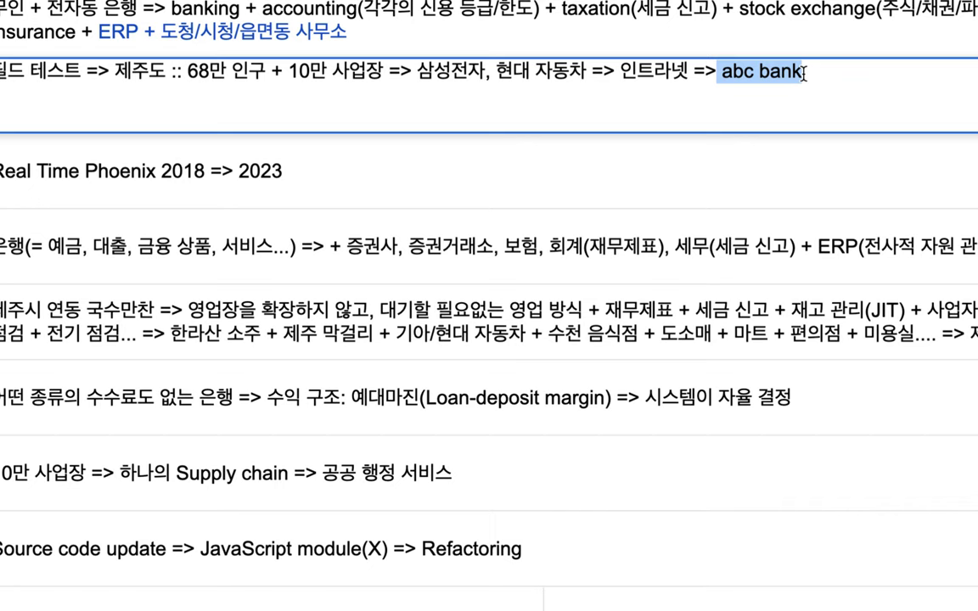